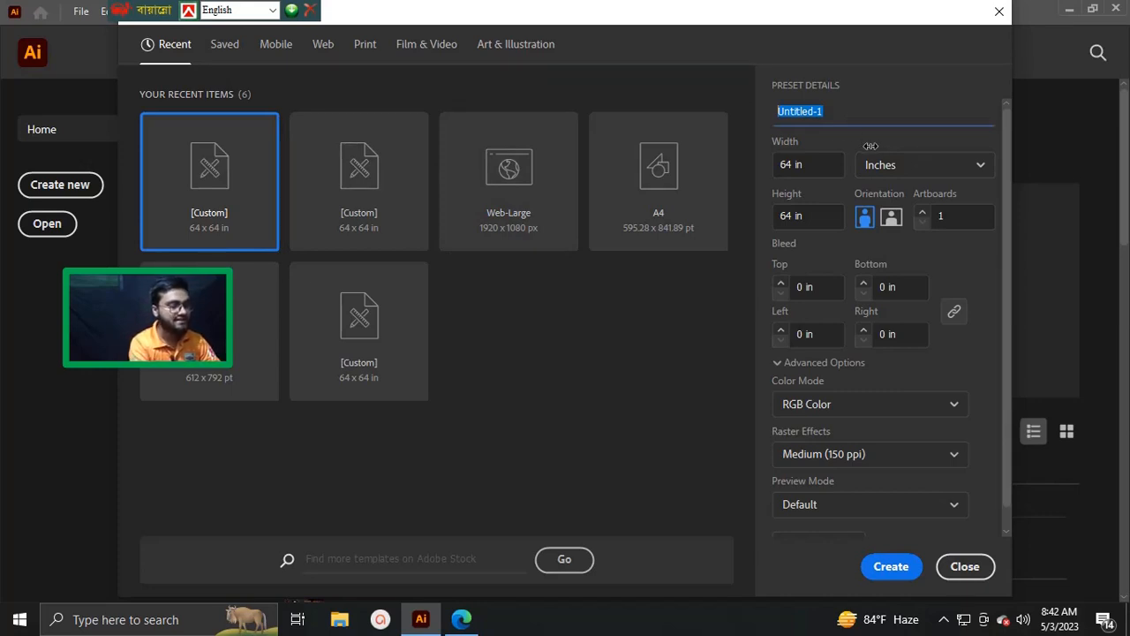
# - Create a new 64 x 64 inch document named "jersey design" in CMYK color mode
pyautogui.write('jersey design')
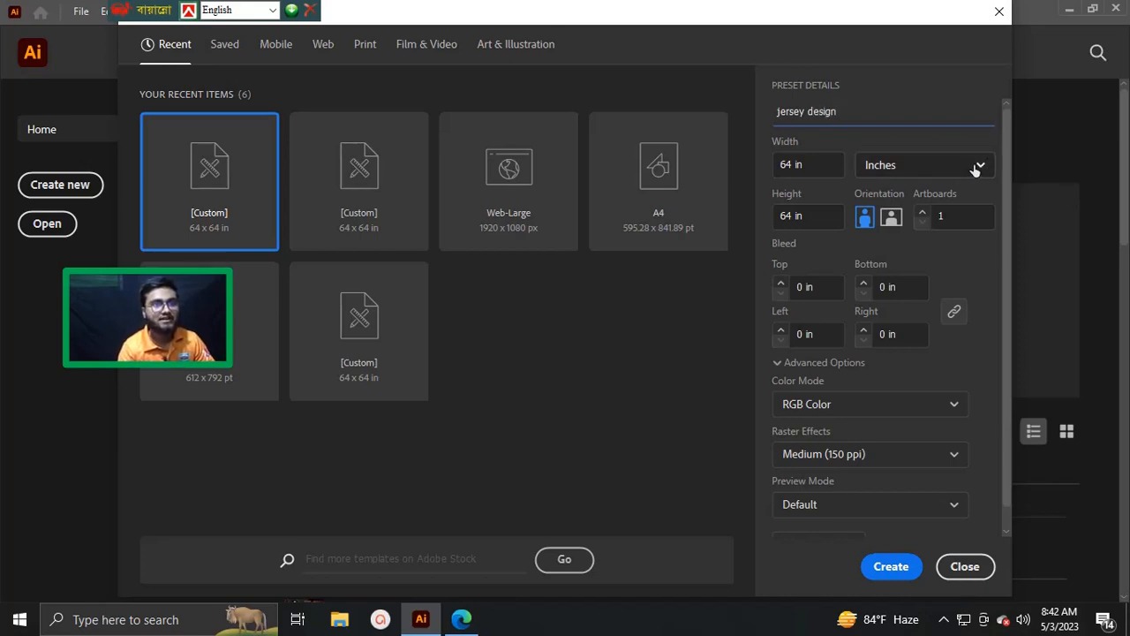
pyautogui.click(974, 167)
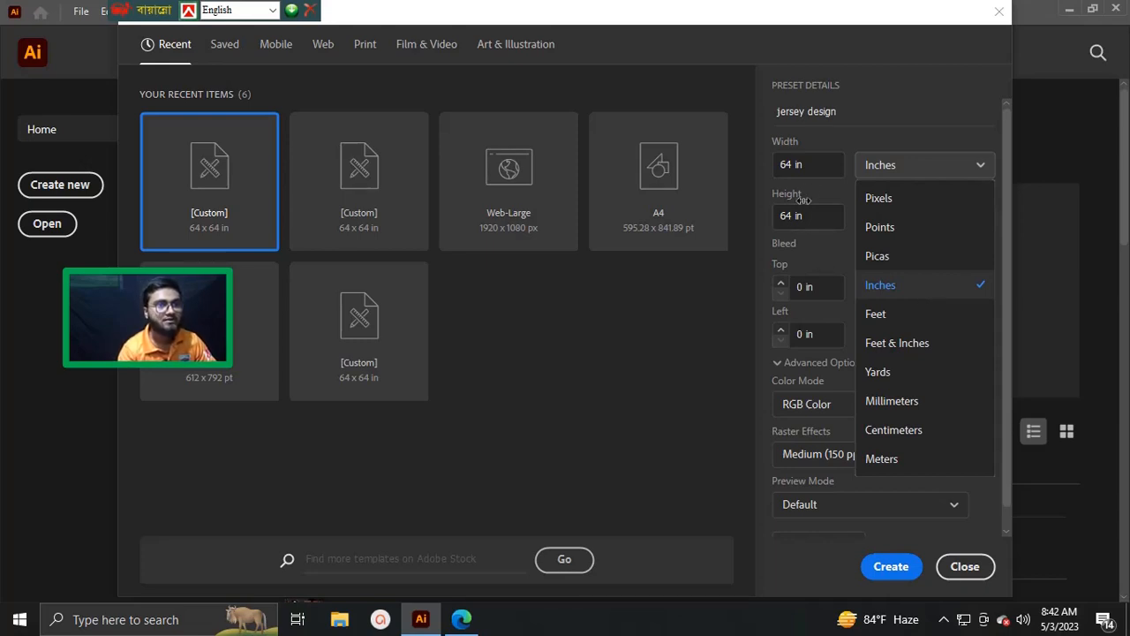
pyautogui.click(815, 164)
pyautogui.click(822, 215)
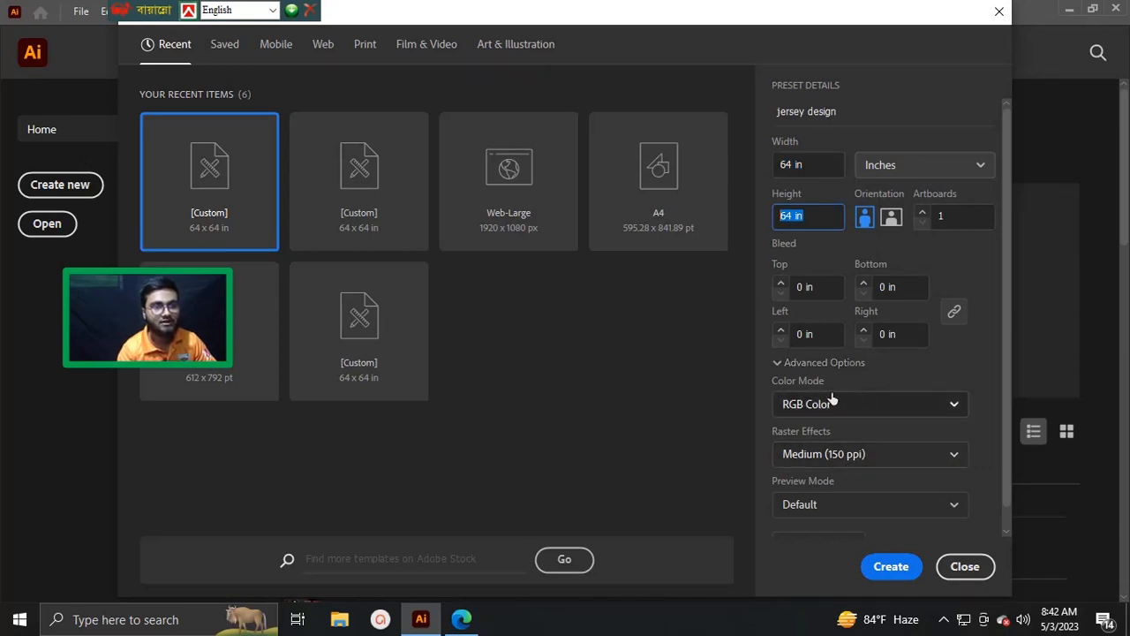
pyautogui.click(889, 408)
pyautogui.click(821, 466)
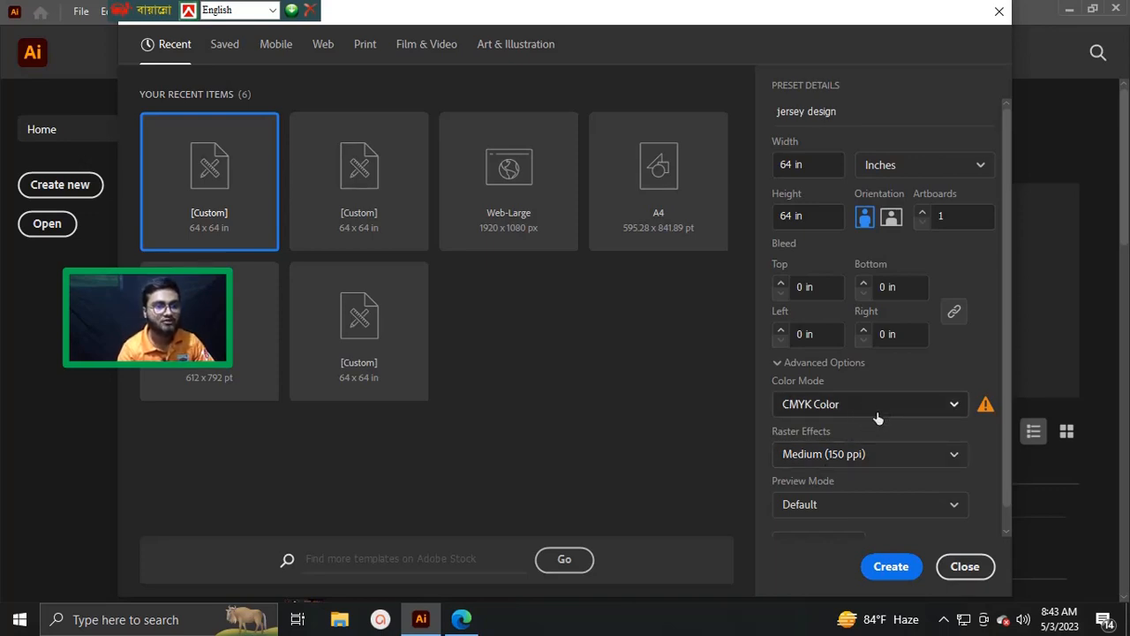
pyautogui.click(893, 567)
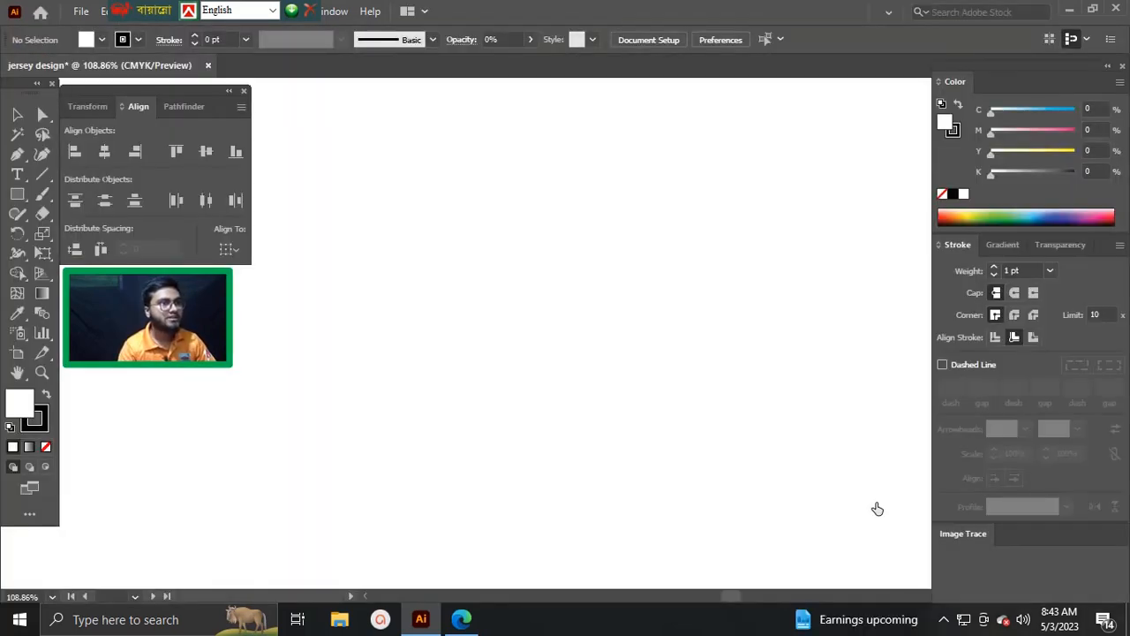
# - Paste the blue striped polo shirt image onto the empty canvas beside the artboard
pyautogui.moveTo(587, 360); pyautogui.dragTo(623, 402)
pyautogui.moveTo(642, 344); pyautogui.dragTo(485, 239)
pyautogui.scroll(-3, 490, 269)
pyautogui.scroll(3, 567, 264)
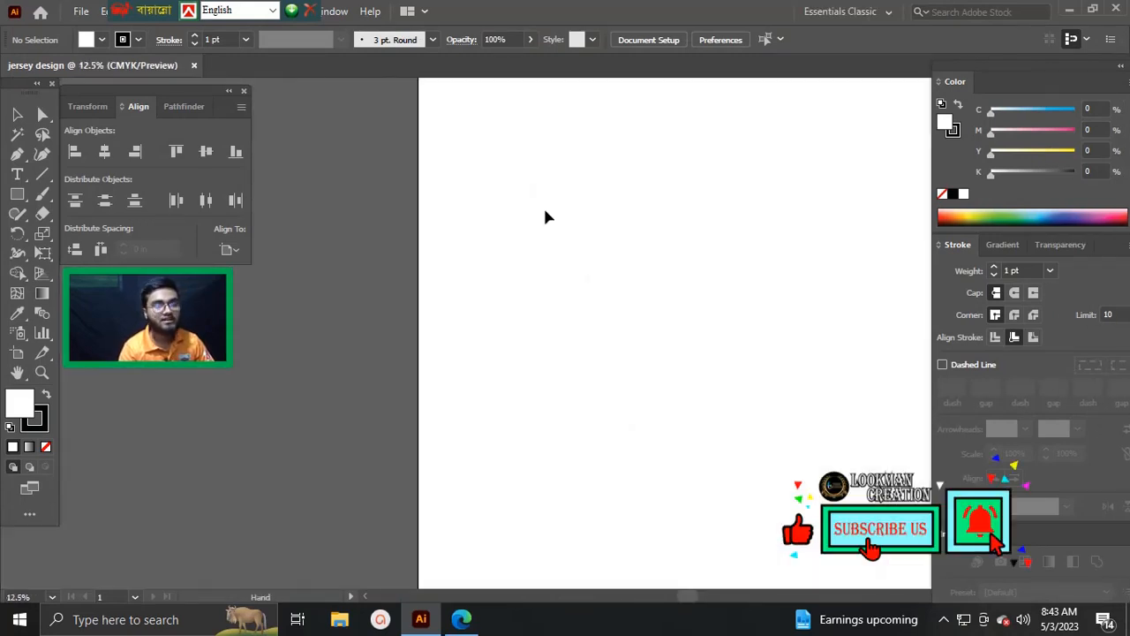
pyautogui.moveTo(495, 147); pyautogui.dragTo(605, 326)
pyautogui.moveTo(534, 145); pyautogui.dragTo(589, 359)
pyautogui.moveTo(619, 283); pyautogui.dragTo(665, 373)
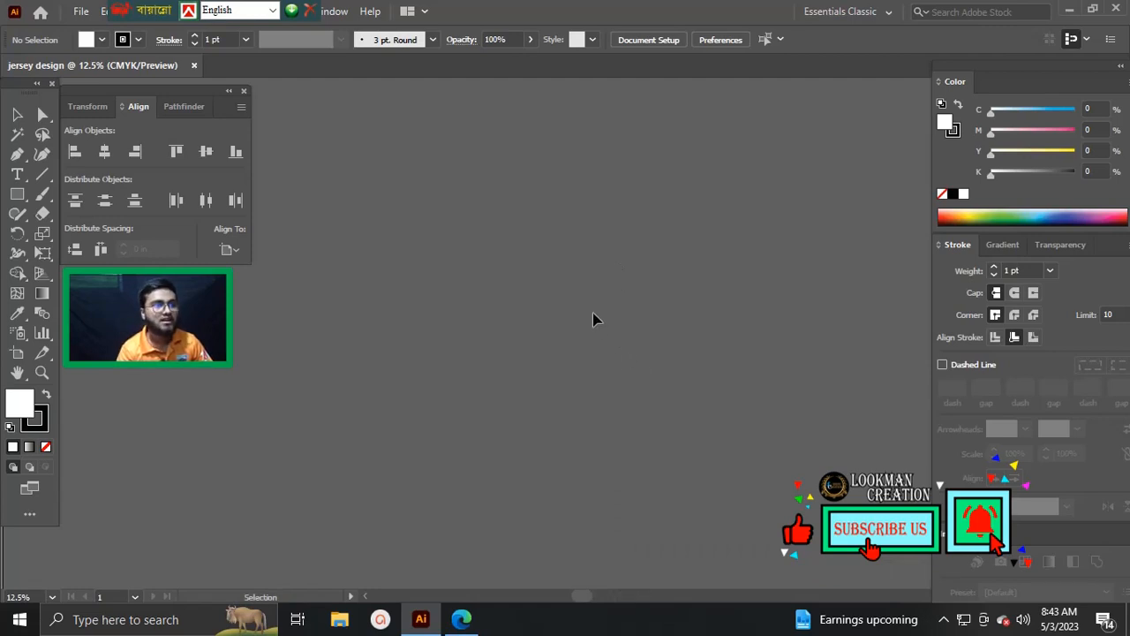
pyautogui.moveTo(590, 292); pyautogui.dragTo(590, 330)
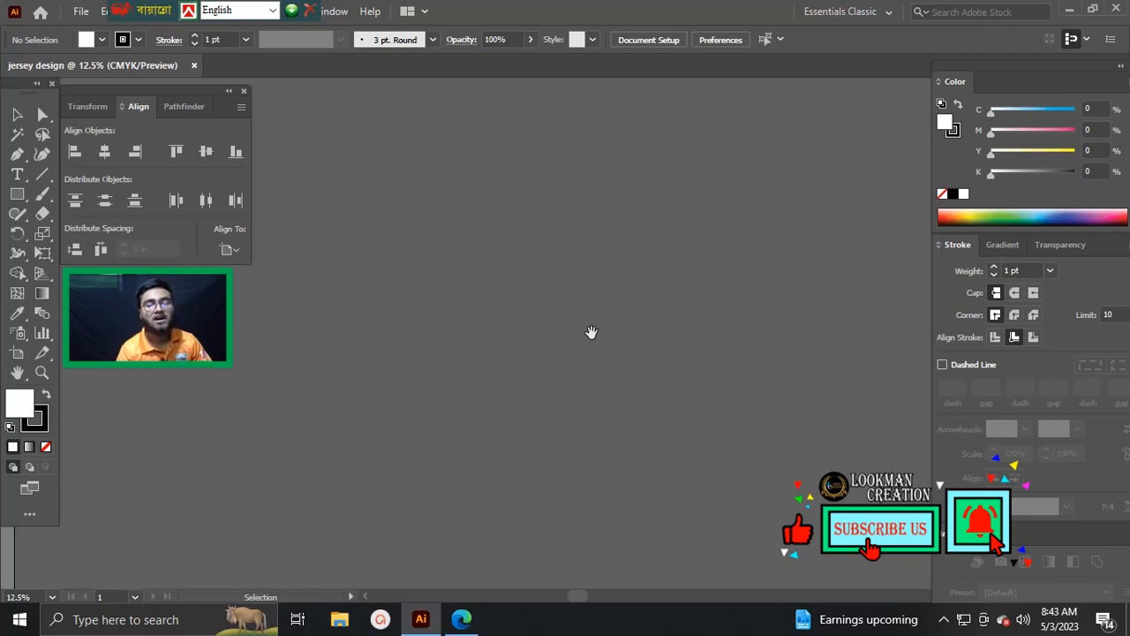
pyautogui.press('a')
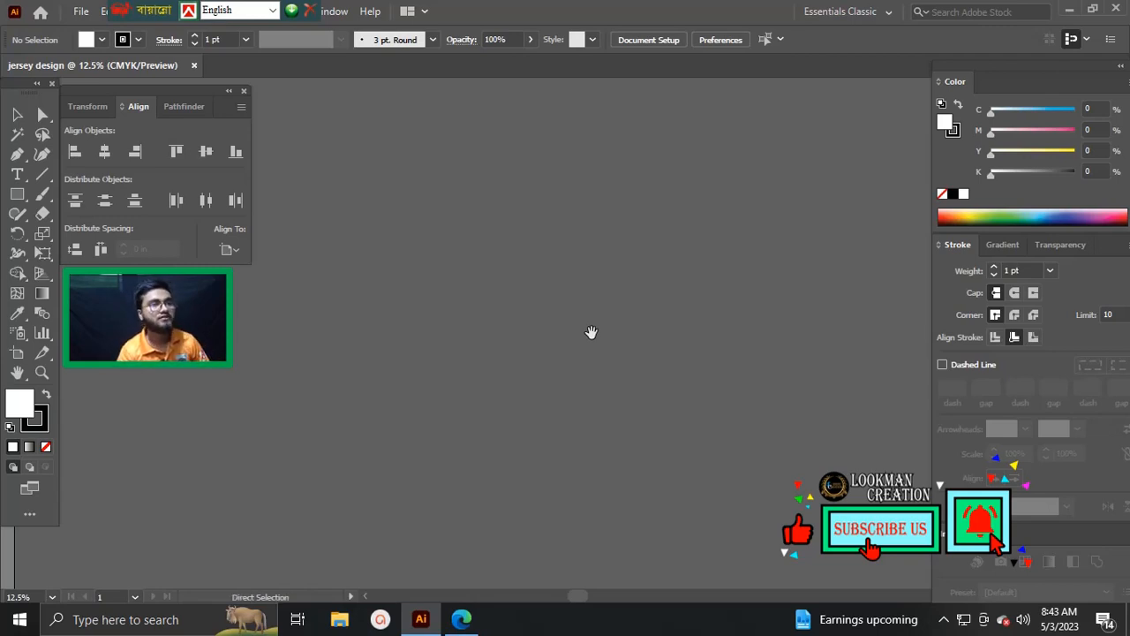
pyautogui.hotkey('ctrl', 'v')
pyautogui.moveTo(623, 332); pyautogui.dragTo(727, 377)
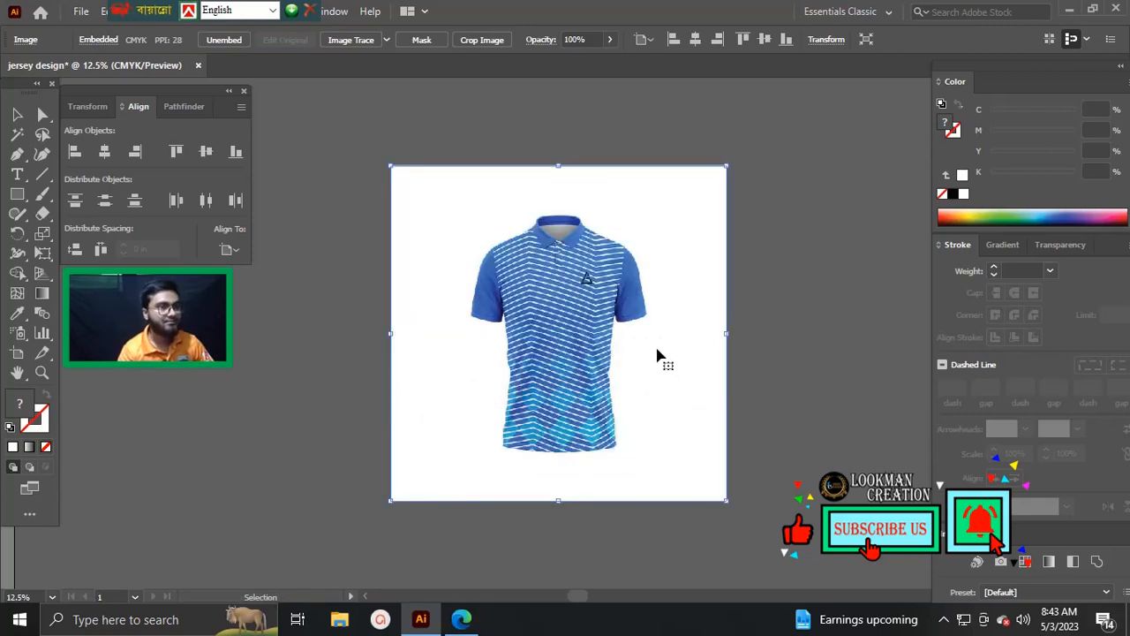
pyautogui.moveTo(612, 337); pyautogui.dragTo(738, 356)
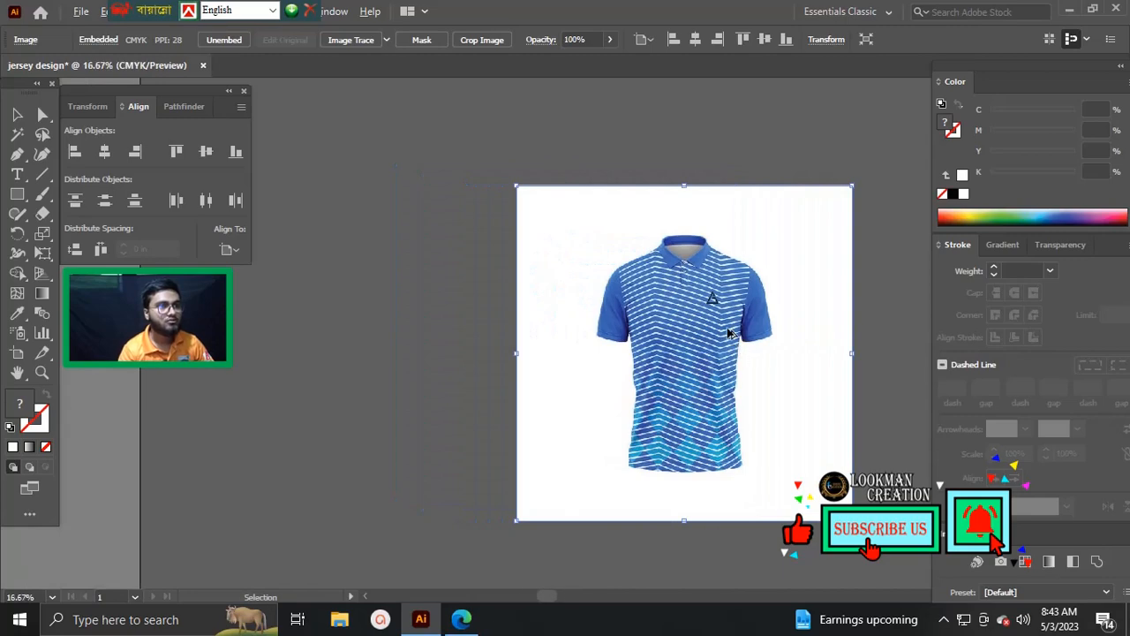
# - Examine the shirt image up close, from the hem and diamond pattern to the stripes, logo and collar
pyautogui.scroll(2, 729, 333)
pyautogui.moveTo(663, 388); pyautogui.dragTo(684, 363)
pyautogui.scroll(-1, 702, 388)
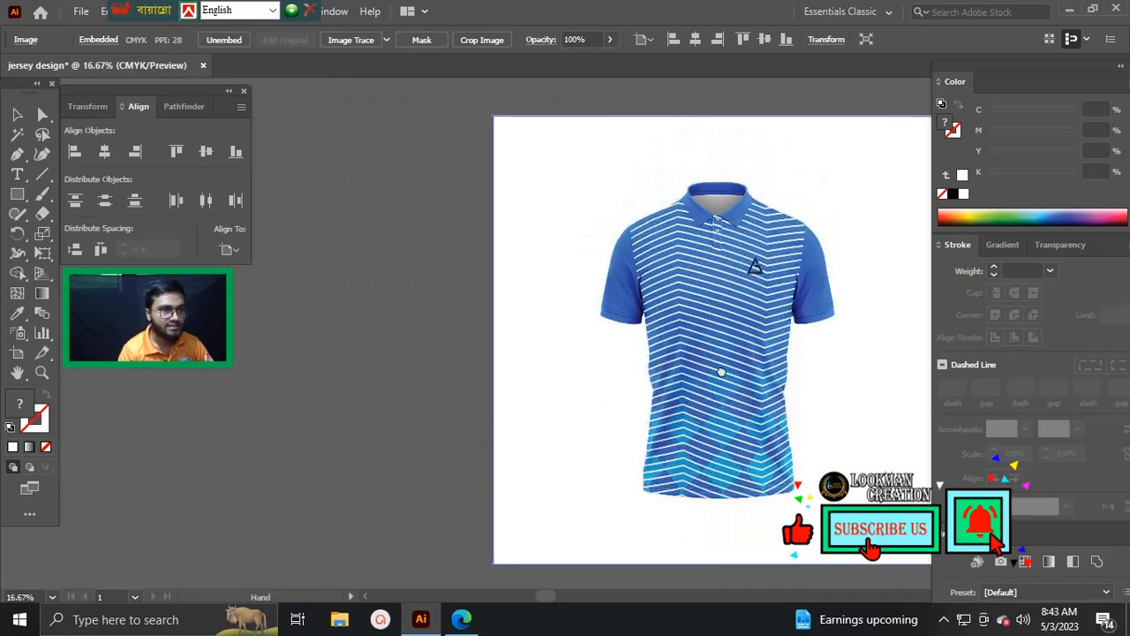
pyautogui.click(379, 323)
pyautogui.scroll(2, 656, 323)
pyautogui.moveTo(656, 311); pyautogui.dragTo(628, 265)
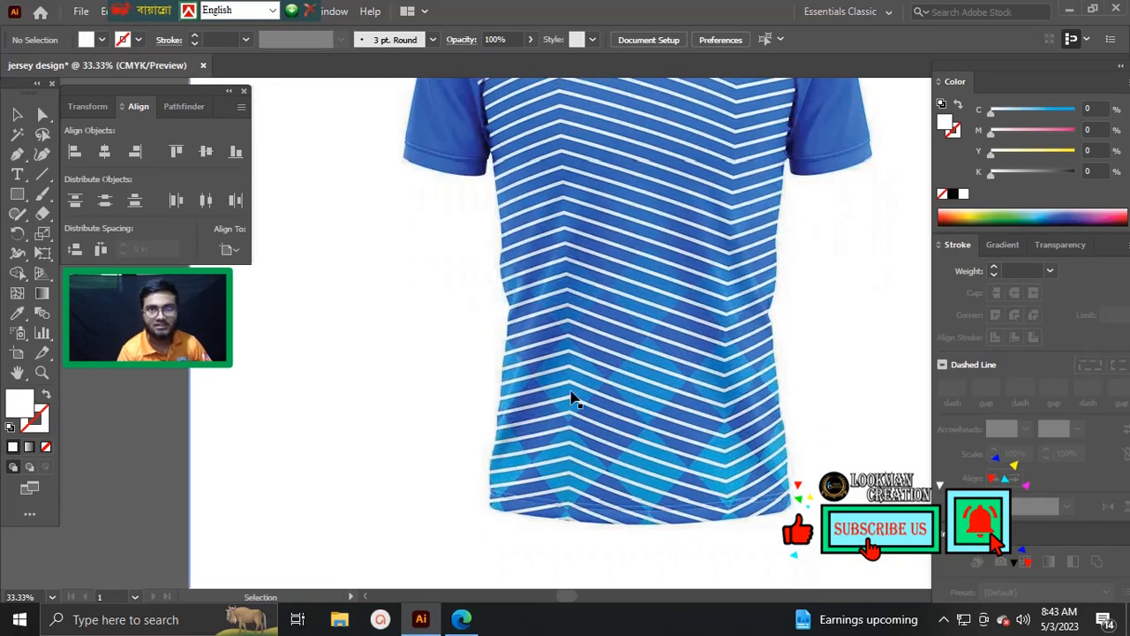
pyautogui.scroll(4, 675, 402)
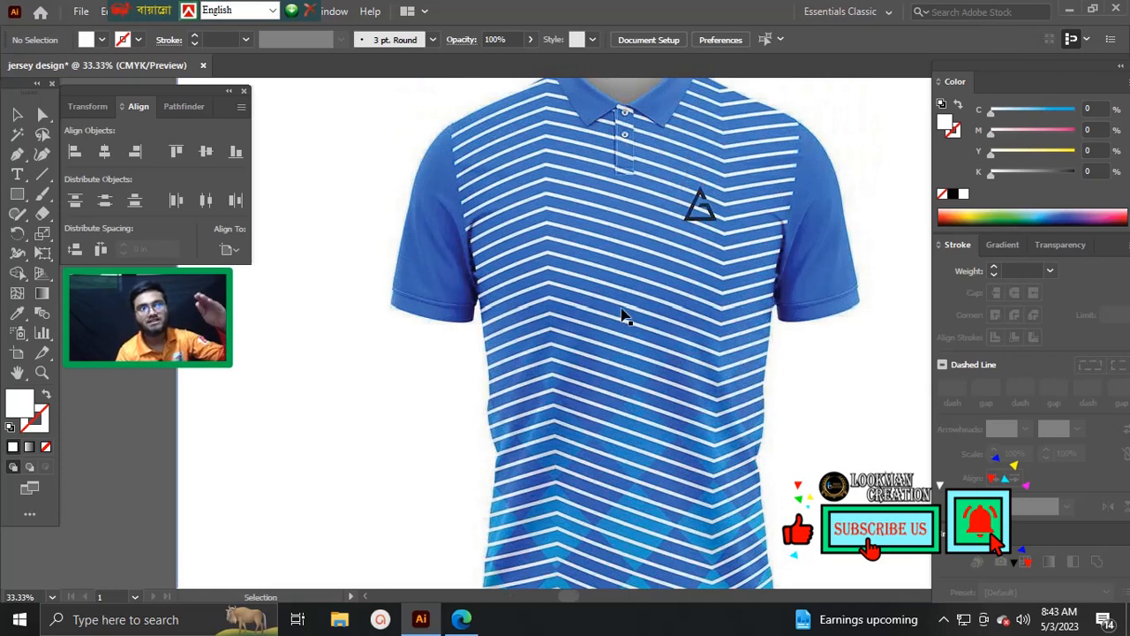
pyautogui.scroll(3, 640, 287)
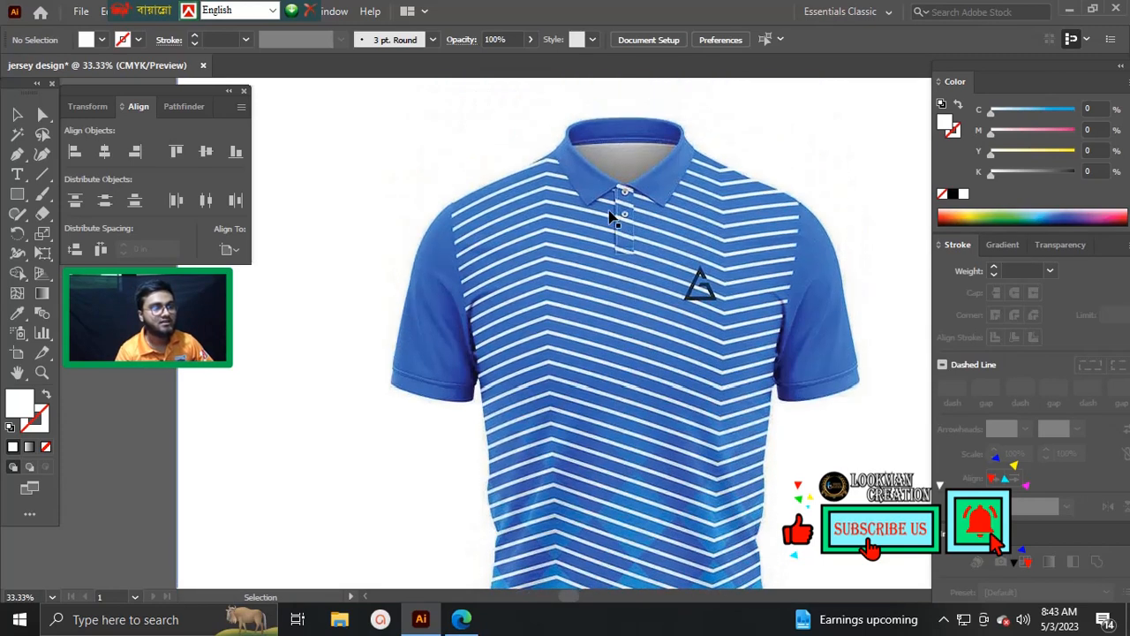
pyautogui.press('space')
pyautogui.moveTo(749, 572); pyautogui.dragTo(717, 377)
pyautogui.scroll(-1, 744, 377)
pyautogui.press('space')
pyautogui.moveTo(735, 300); pyautogui.dragTo(615, 305)
pyautogui.scroll(-1, 713, 338)
pyautogui.press('space')
pyautogui.moveTo(540, 313); pyautogui.dragTo(723, 349)
pyautogui.press('space')
pyautogui.moveTo(659, 312); pyautogui.dragTo(652, 340)
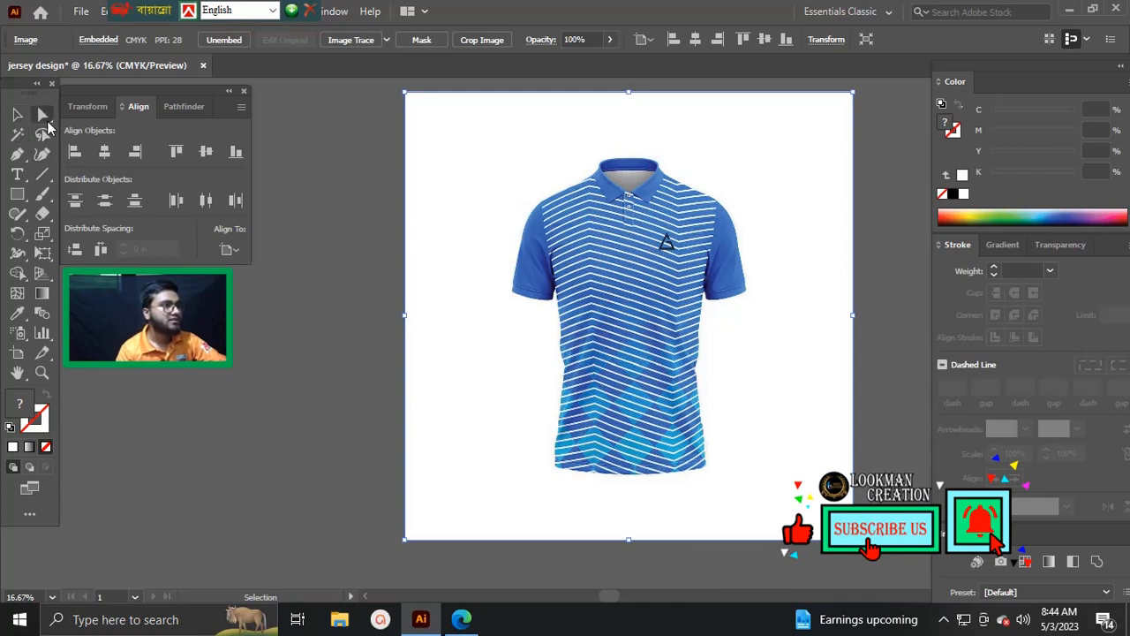
# - Draw a rectangle over the shirt image, covering the body from the collar to the hem
pyautogui.click(16, 195)
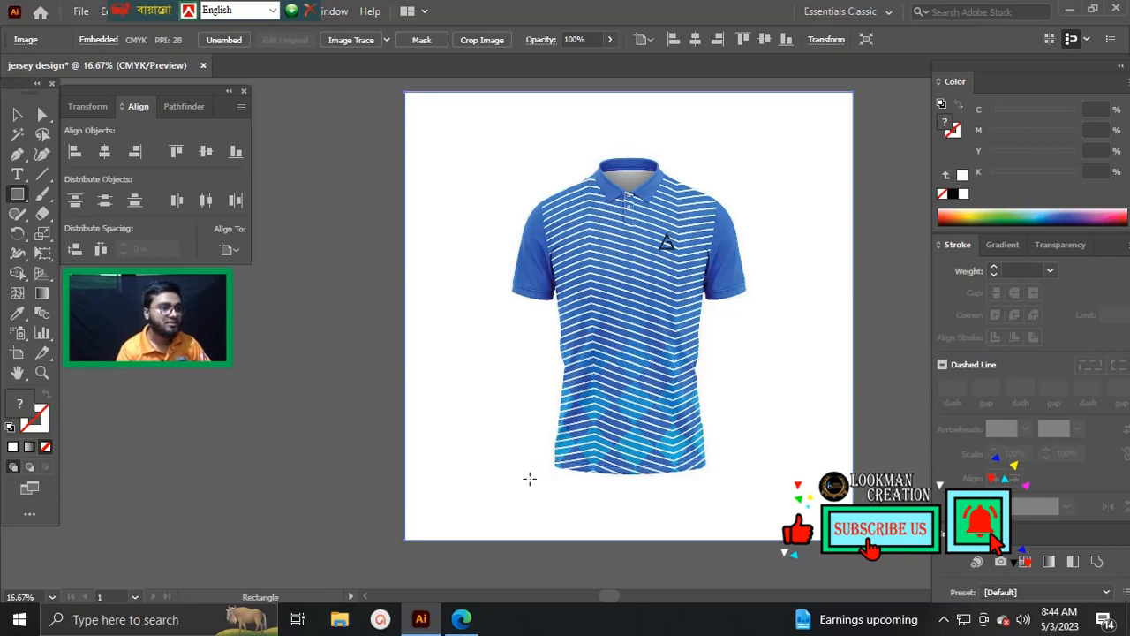
pyautogui.moveTo(532, 471)
pyautogui.mouseDown()
pyautogui.moveTo(713, 358)
pyautogui.moveTo(721, 166)
pyautogui.mouseUp()
pyautogui.press('v')
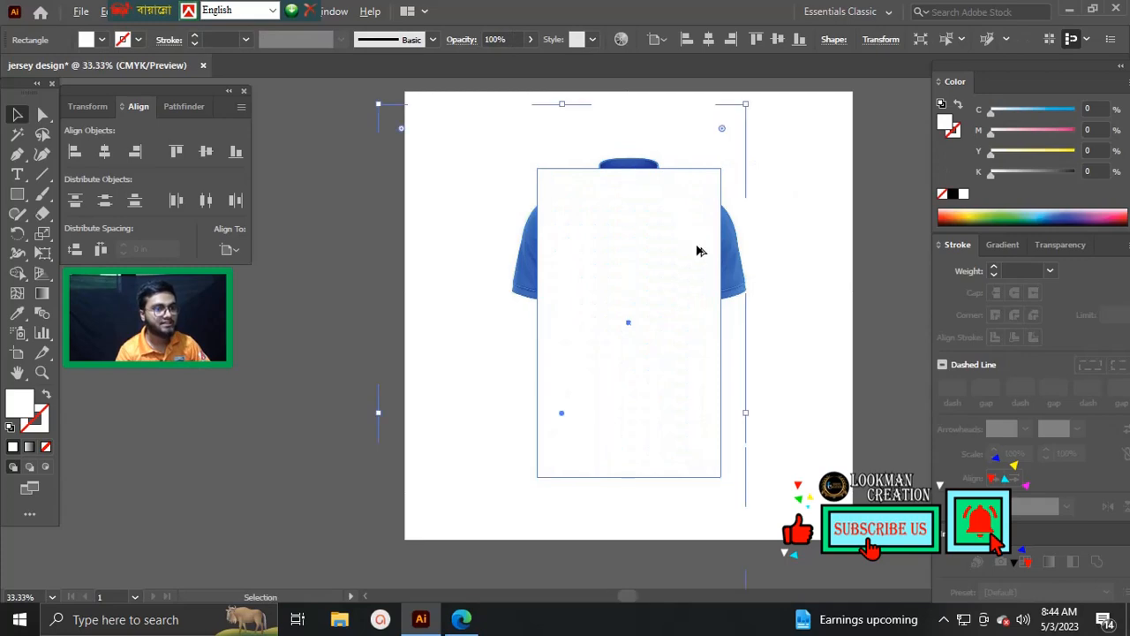
# - Try out no fill and an 87% black fill on the rectangle
pyautogui.scroll(2, 697, 326)
pyautogui.press('/')
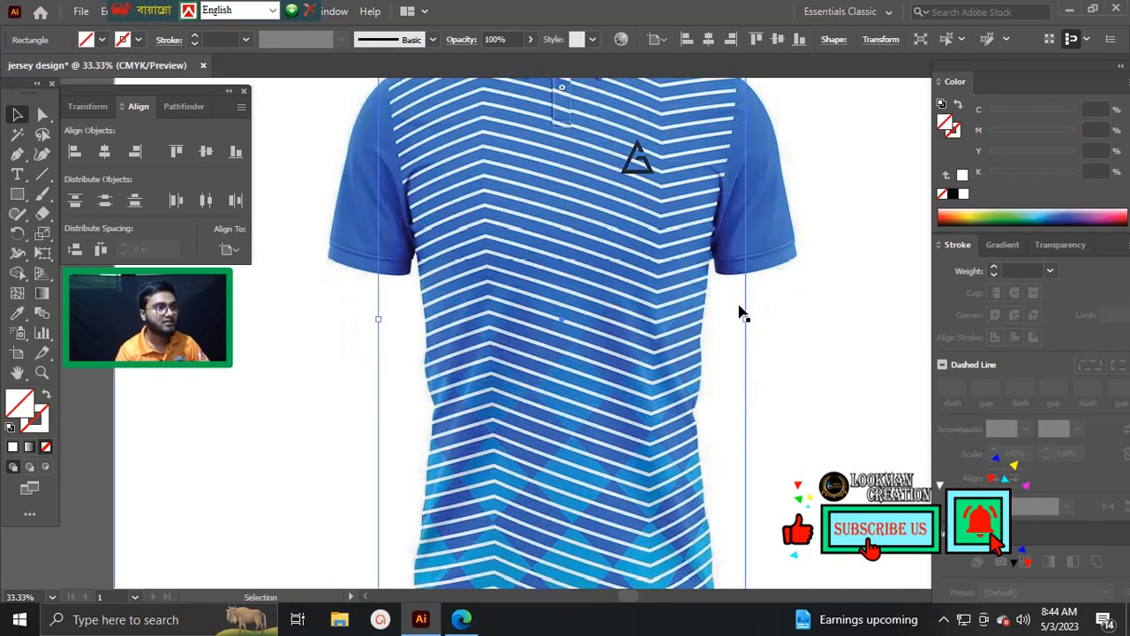
pyautogui.scroll(2, 671, 349)
pyautogui.hotkey('ctrl', 'z')
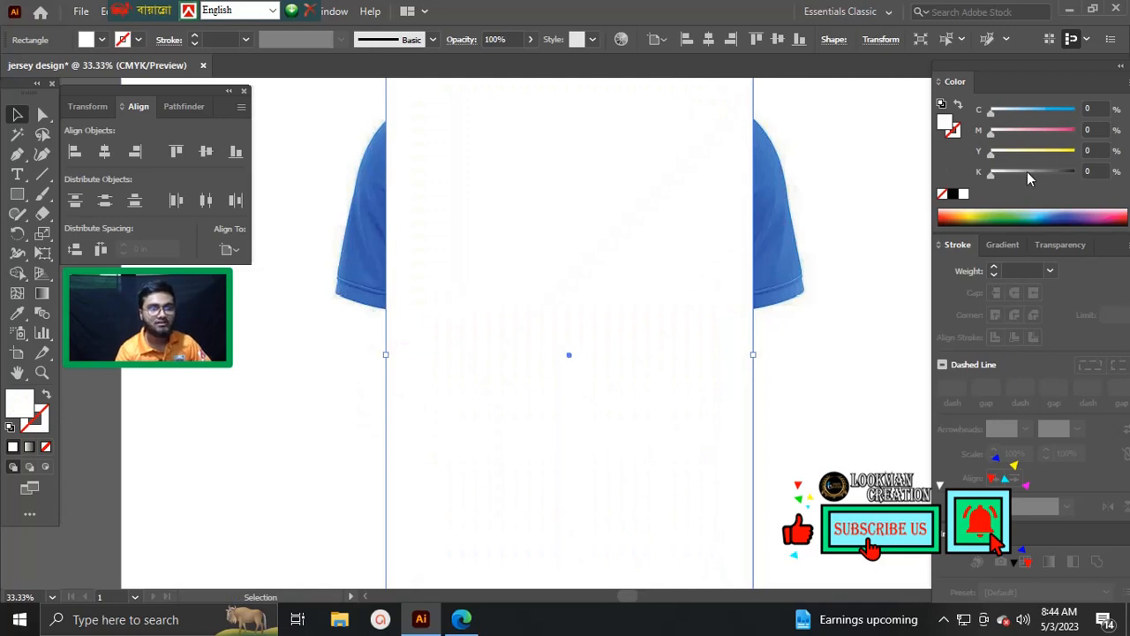
pyautogui.click(1064, 172)
pyautogui.moveTo(622, 303); pyautogui.dragTo(658, 244)
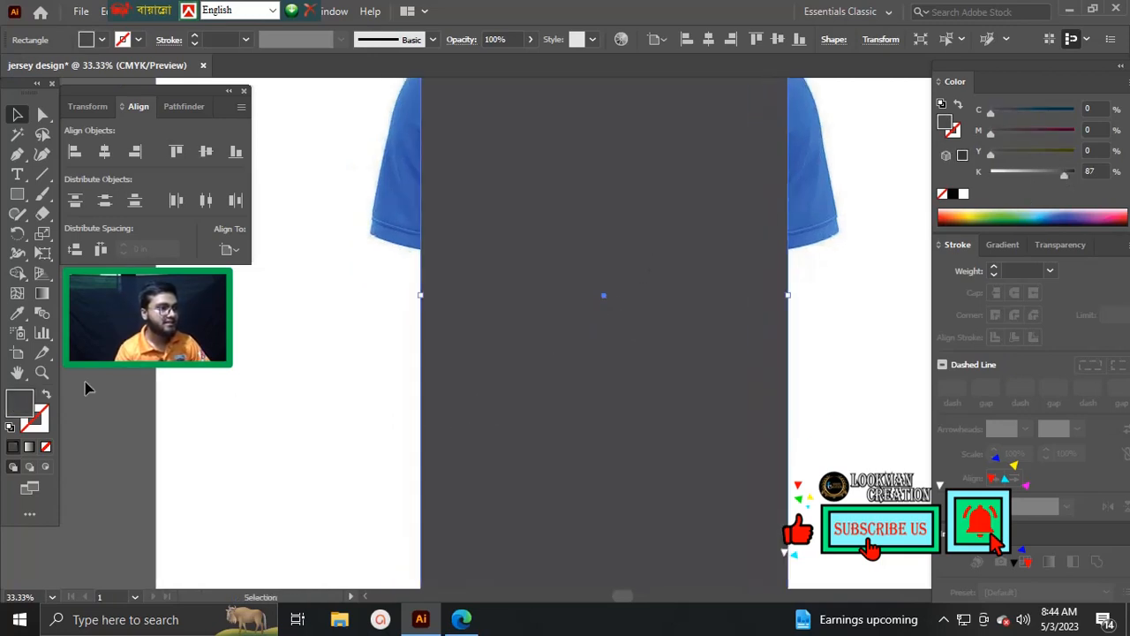
# - Remove the rectangle's fill and pull both of its sides inward to match the shirt body's shoulder seams
pyautogui.click(49, 446)
pyautogui.moveTo(657, 255); pyautogui.dragTo(567, 380)
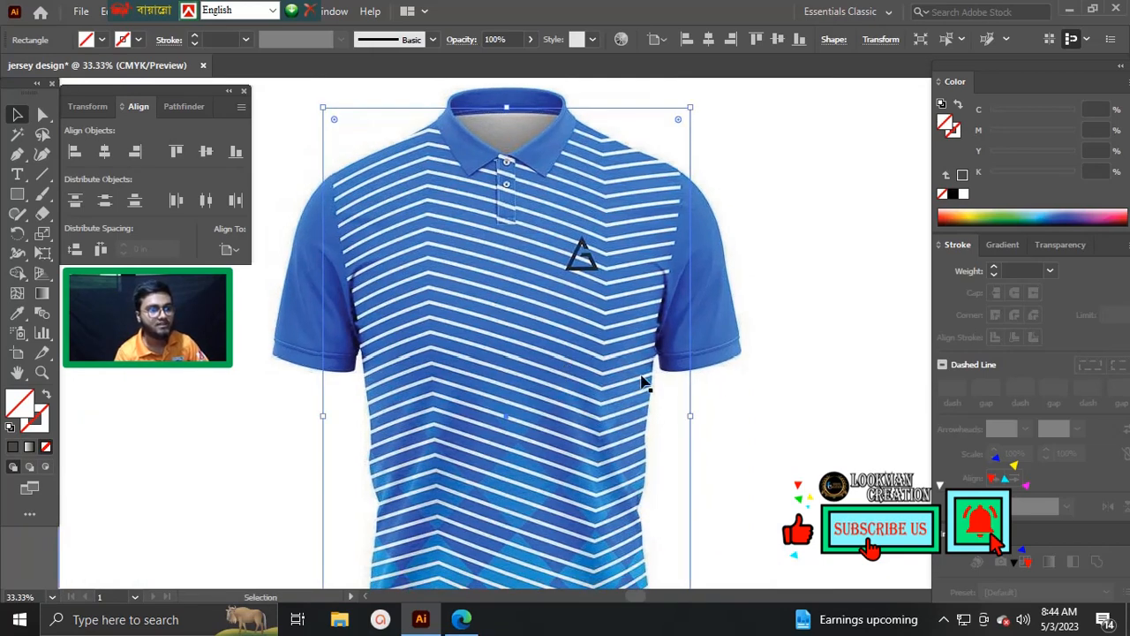
pyautogui.moveTo(693, 417); pyautogui.dragTo(682, 418)
pyautogui.moveTo(566, 419); pyautogui.dragTo(648, 415)
pyautogui.moveTo(405, 412); pyautogui.dragTo(415, 412)
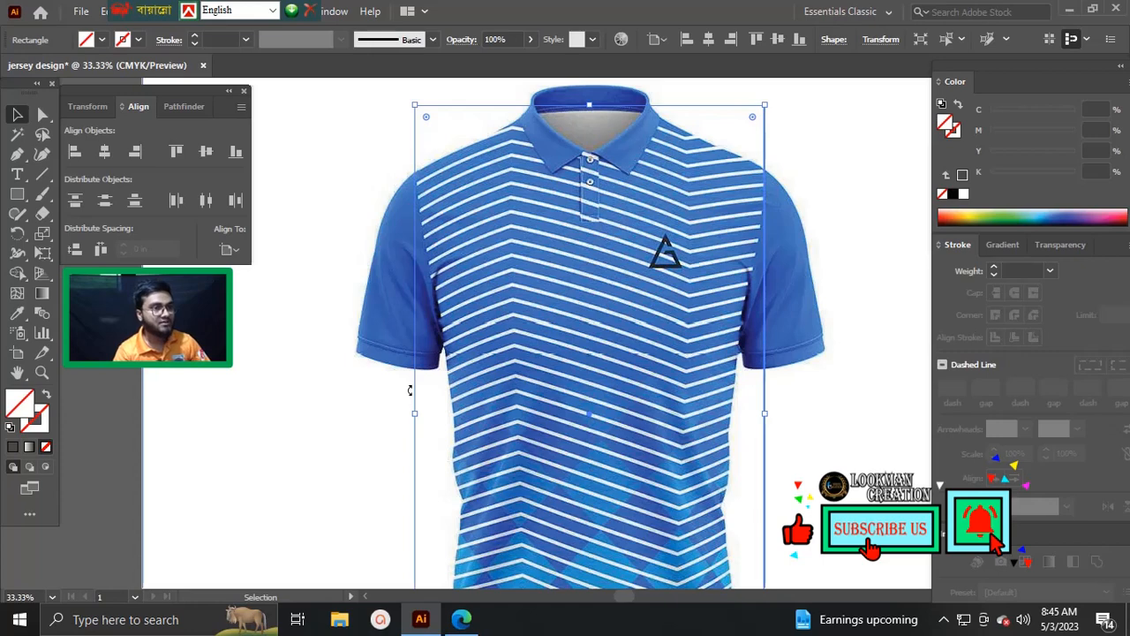
pyautogui.scroll(-3, 409, 390)
pyautogui.moveTo(482, 388); pyautogui.dragTo(573, 389)
pyautogui.moveTo(479, 190); pyautogui.dragTo(622, 422)
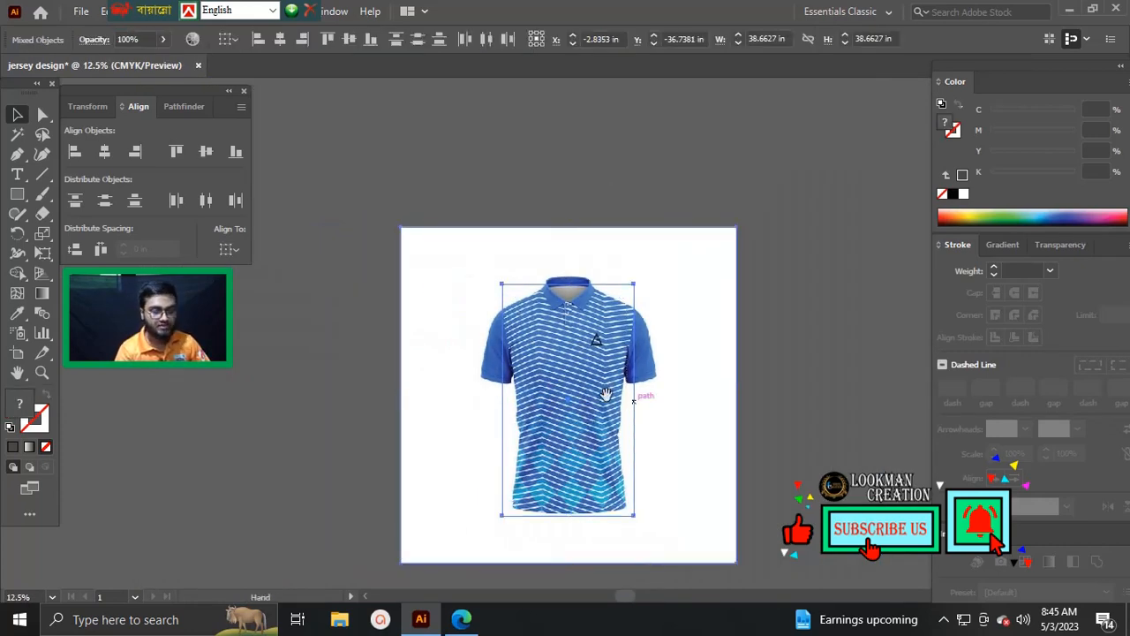
pyautogui.moveTo(580, 390); pyautogui.dragTo(629, 399)
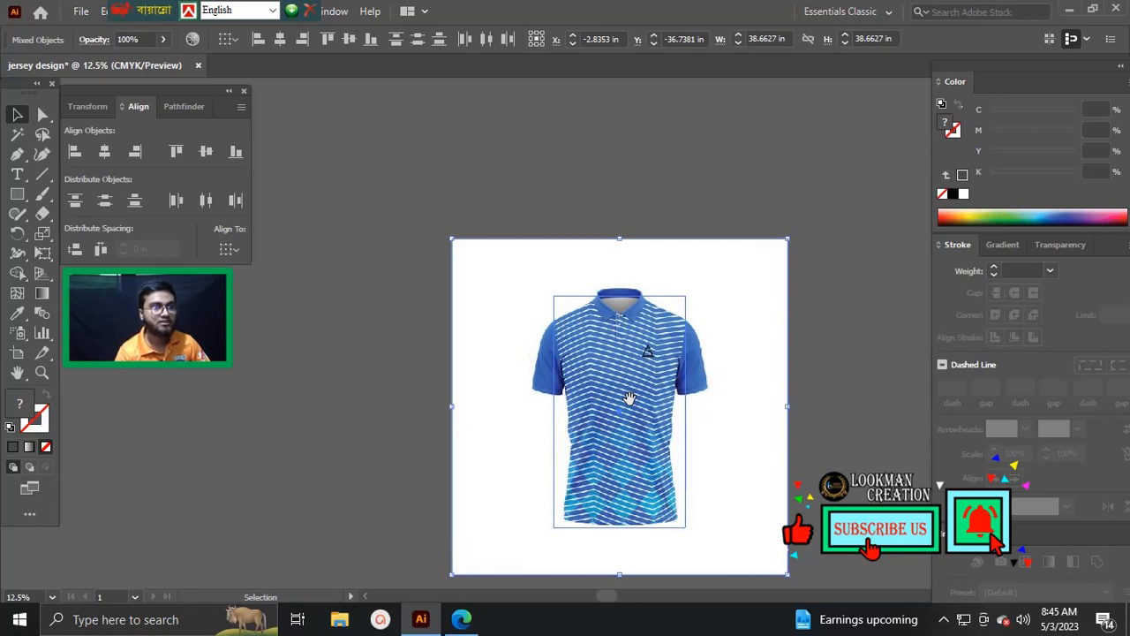
pyautogui.moveTo(645, 354); pyautogui.dragTo(616, 310)
pyautogui.click(618, 158)
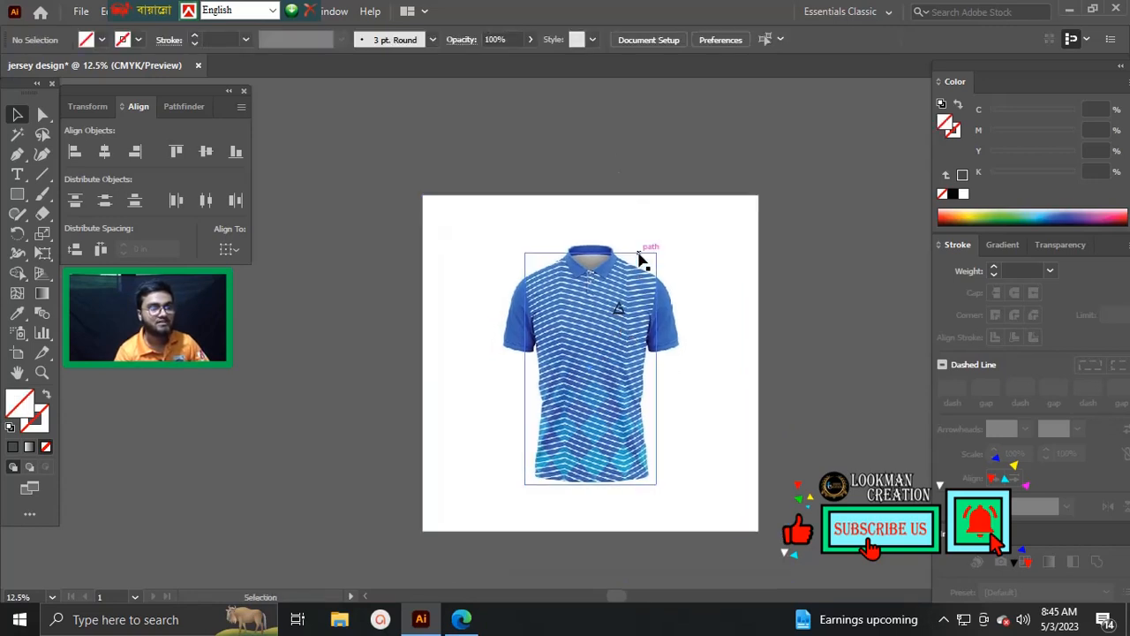
# - Crop the shirt image to the rectangle by making a clipping mask from the two
pyautogui.click(642, 259)
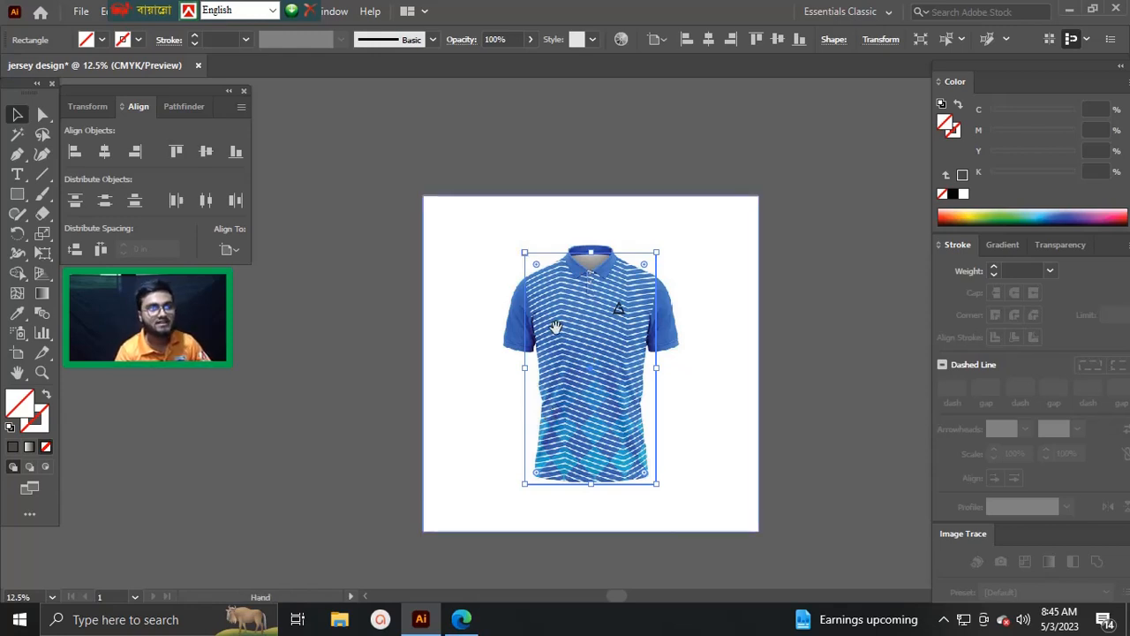
pyautogui.scroll(-1, 562, 315)
pyautogui.keyDown('shift'); pyautogui.click(592, 389); pyautogui.keyUp('shift')
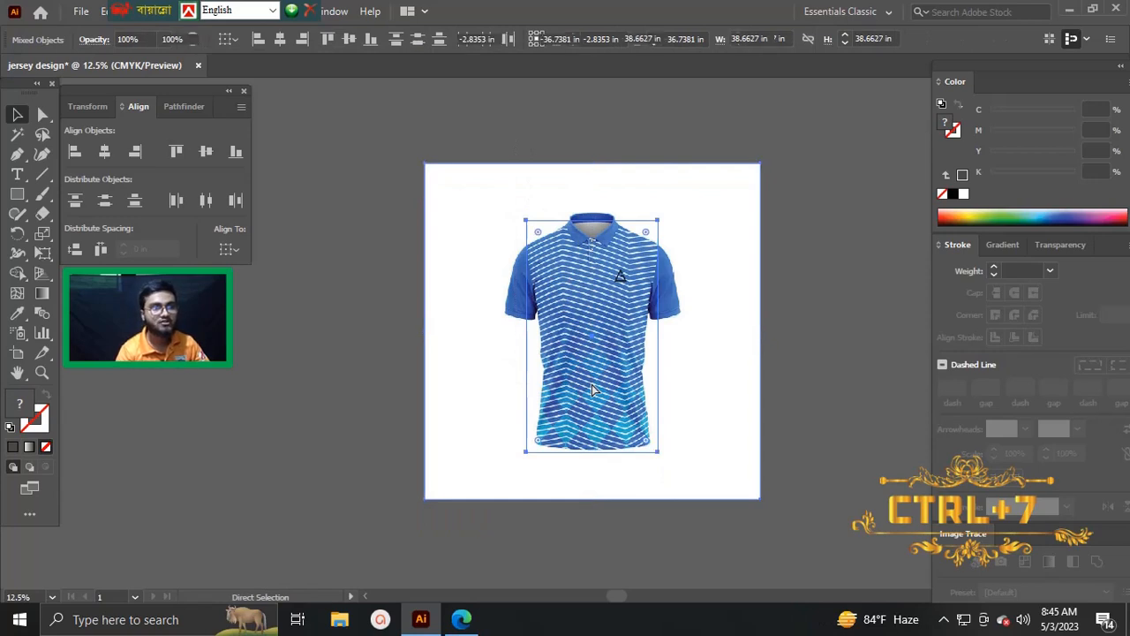
pyautogui.hotkey('ctrl', '7')
pyautogui.hotkey('ctrl', 'z')
pyautogui.rightClick(586, 282)
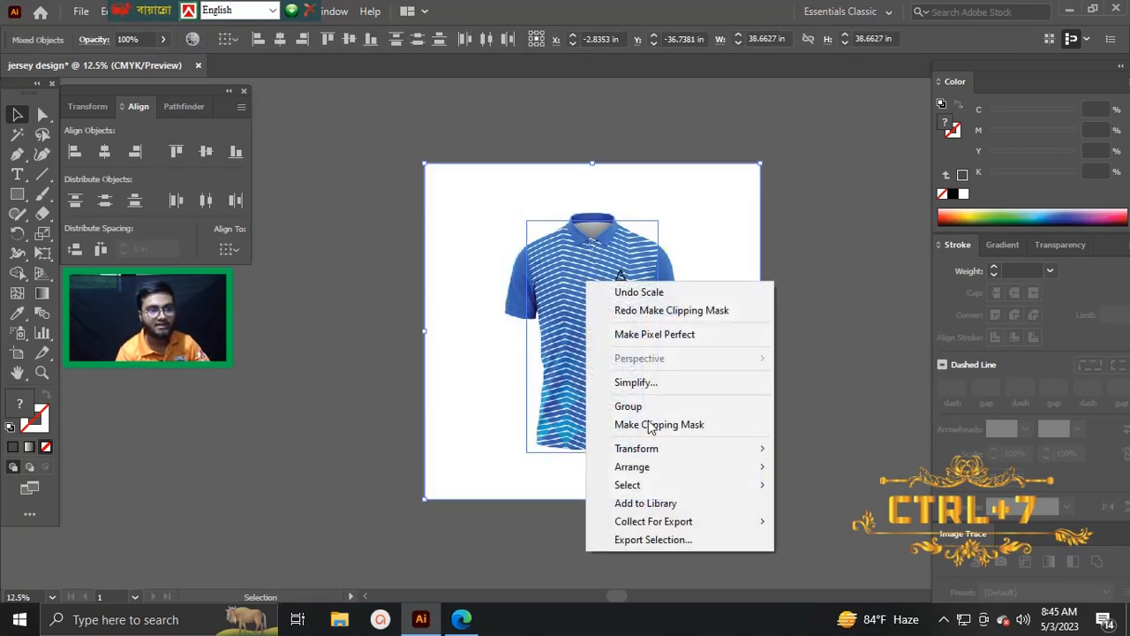
pyautogui.click(666, 426)
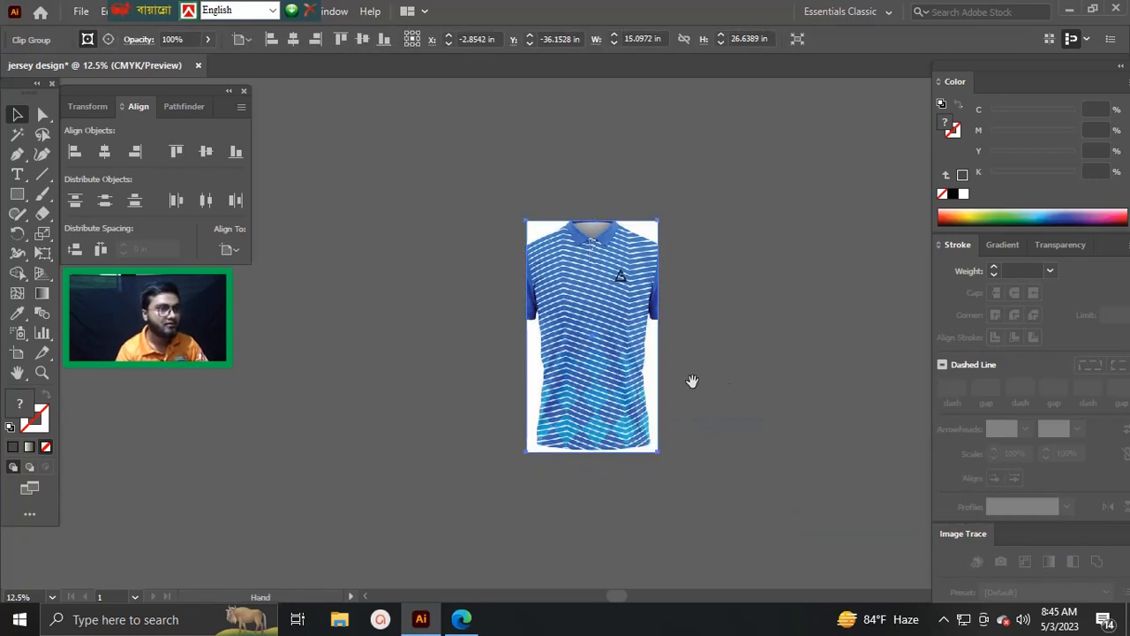
# - Resize the clipped shirt image to a width of 22 in and a height of 31 in
pyautogui.scroll(2, 660, 374)
pyautogui.moveTo(635, 353); pyautogui.dragTo(654, 392)
pyautogui.moveTo(680, 471); pyautogui.dragTo(666, 461)
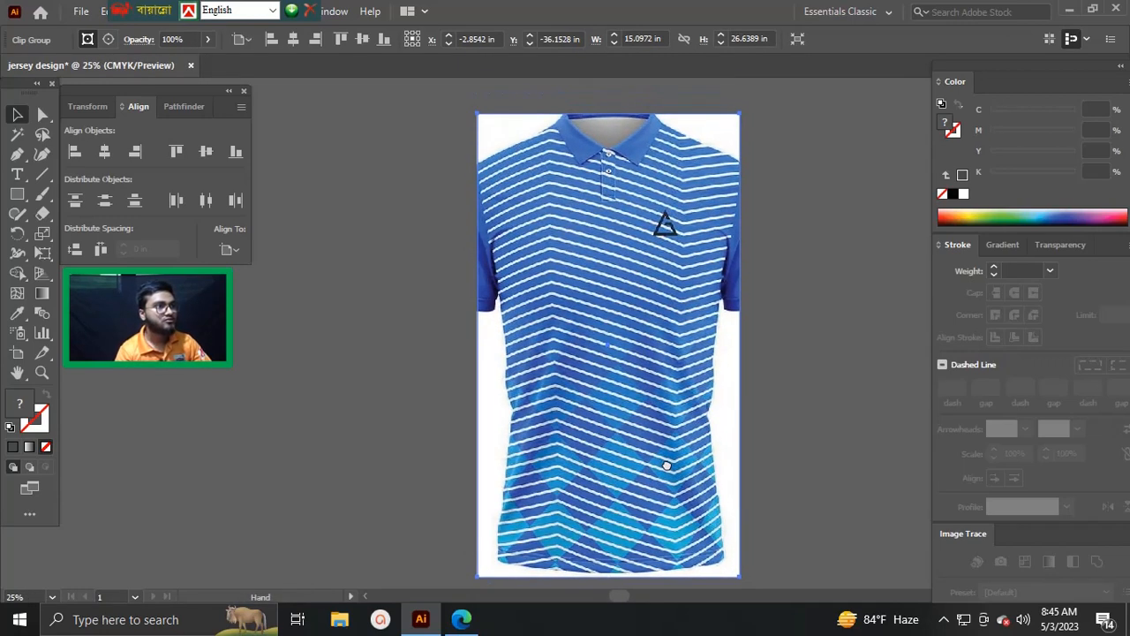
pyautogui.click(90, 107)
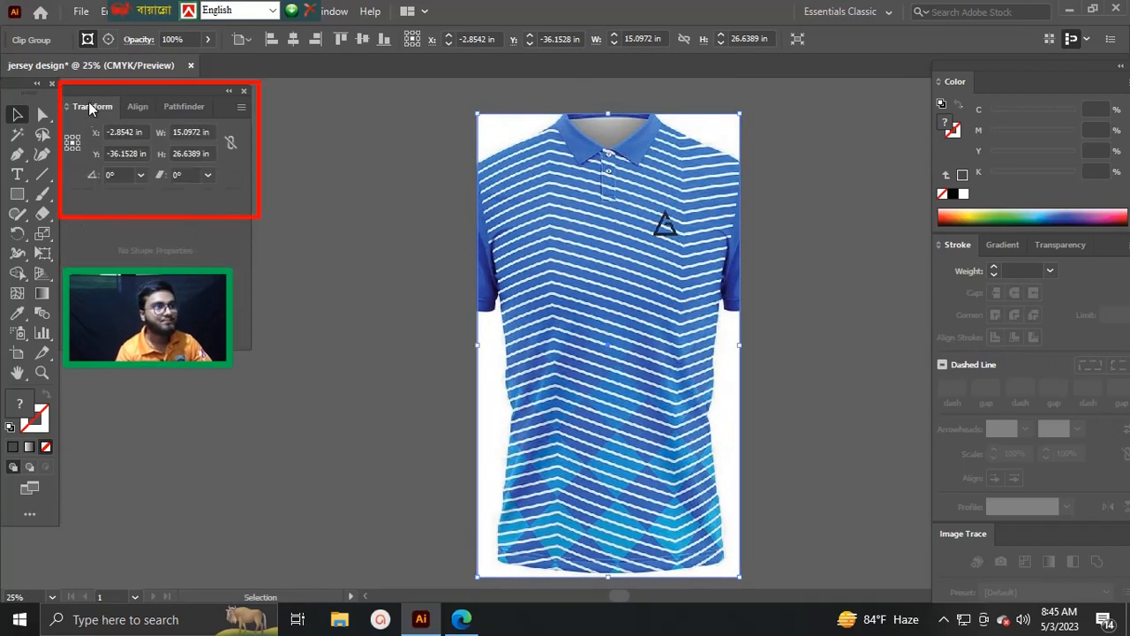
pyautogui.doubleClick(206, 134)
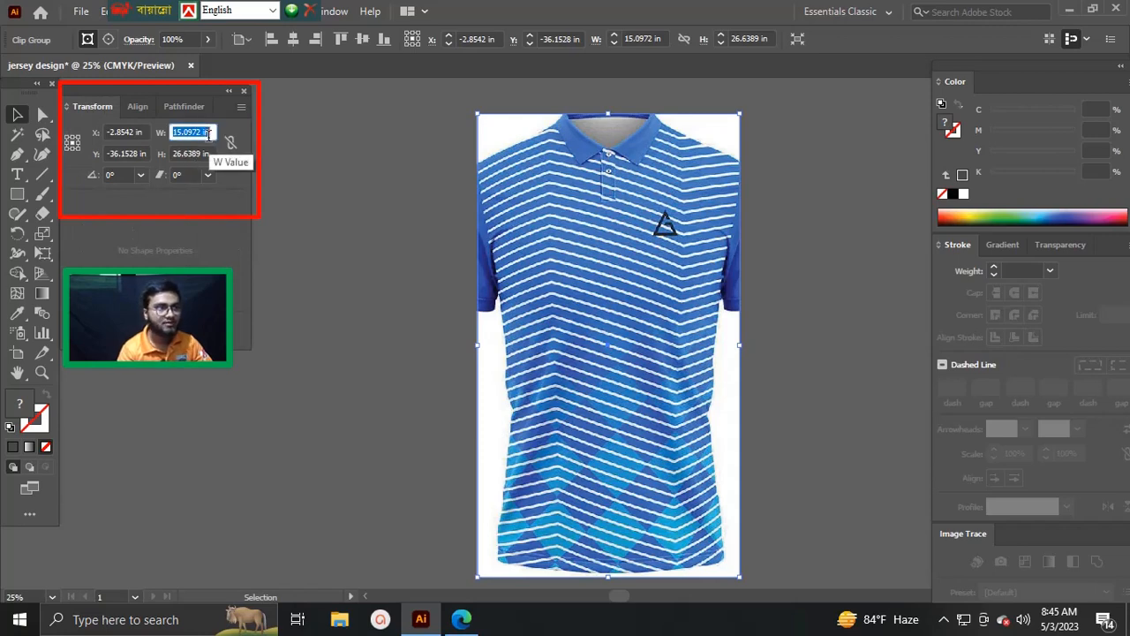
pyautogui.write('22')
pyautogui.press('Tab')
pyautogui.write('31')
pyautogui.press('Return')
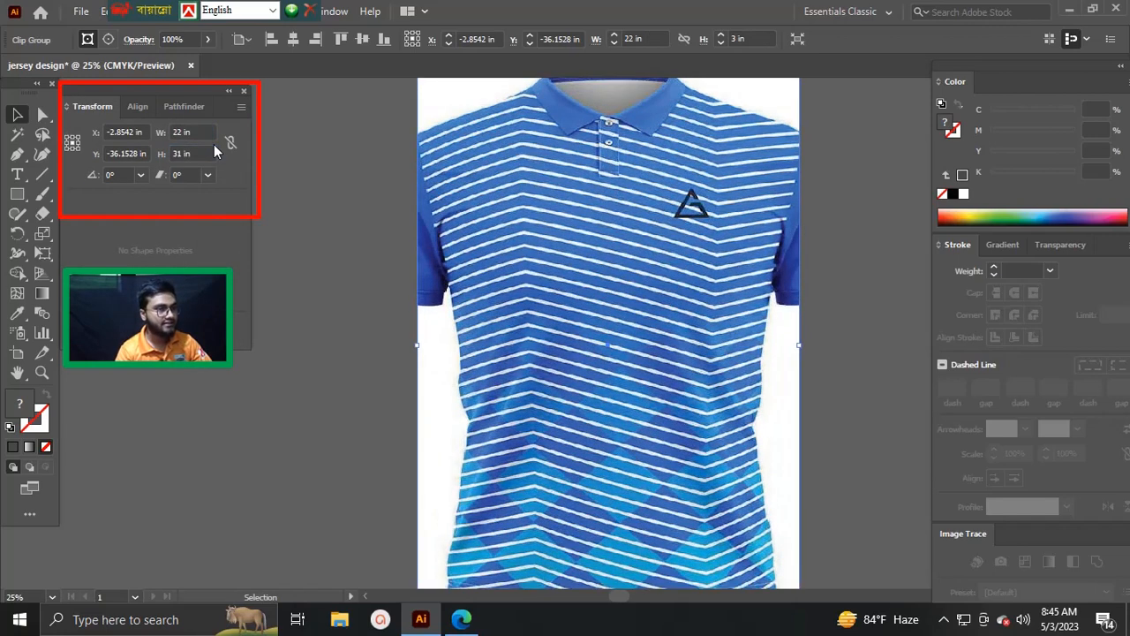
pyautogui.hotkey('ctrl', '-')
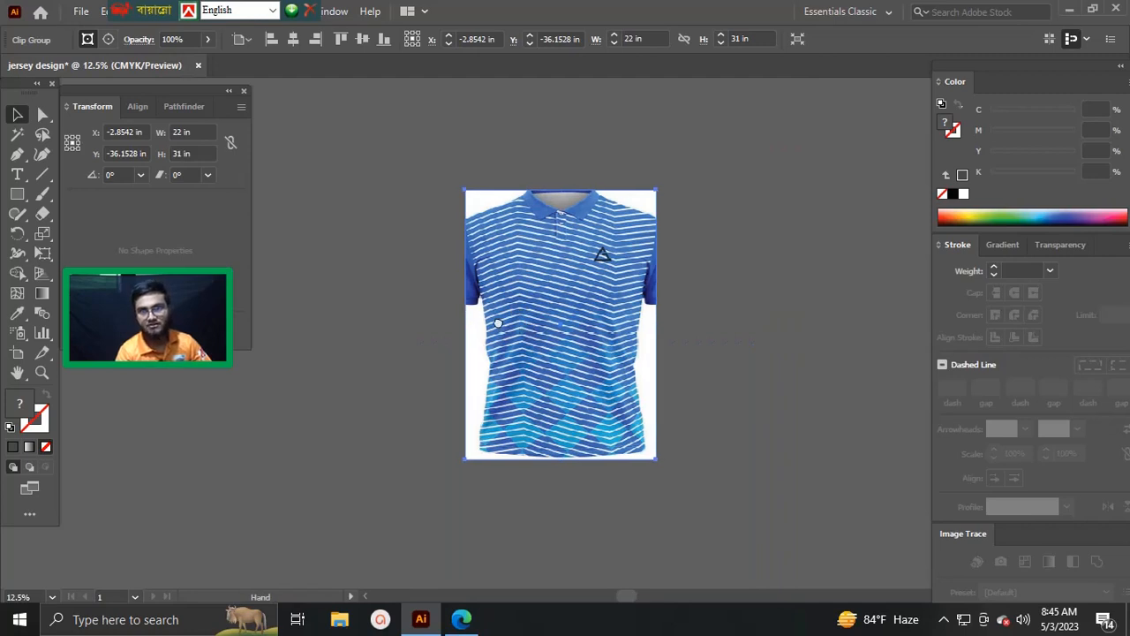
# - Lock the clipped shirt image in place
pyautogui.click(698, 339)
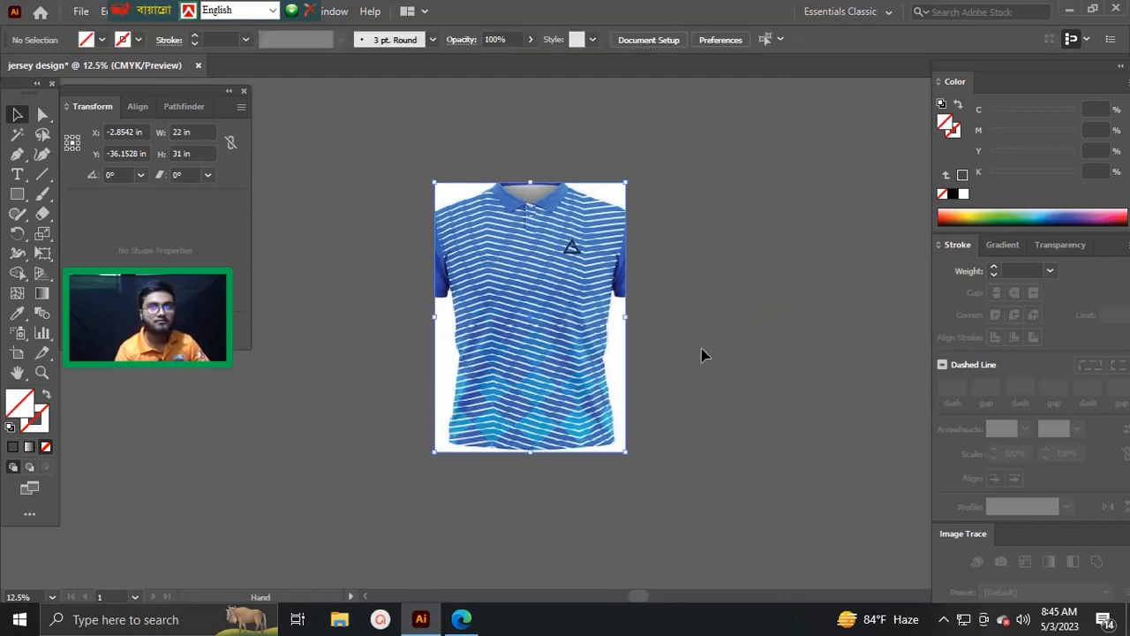
pyautogui.scroll(-1, 693, 353)
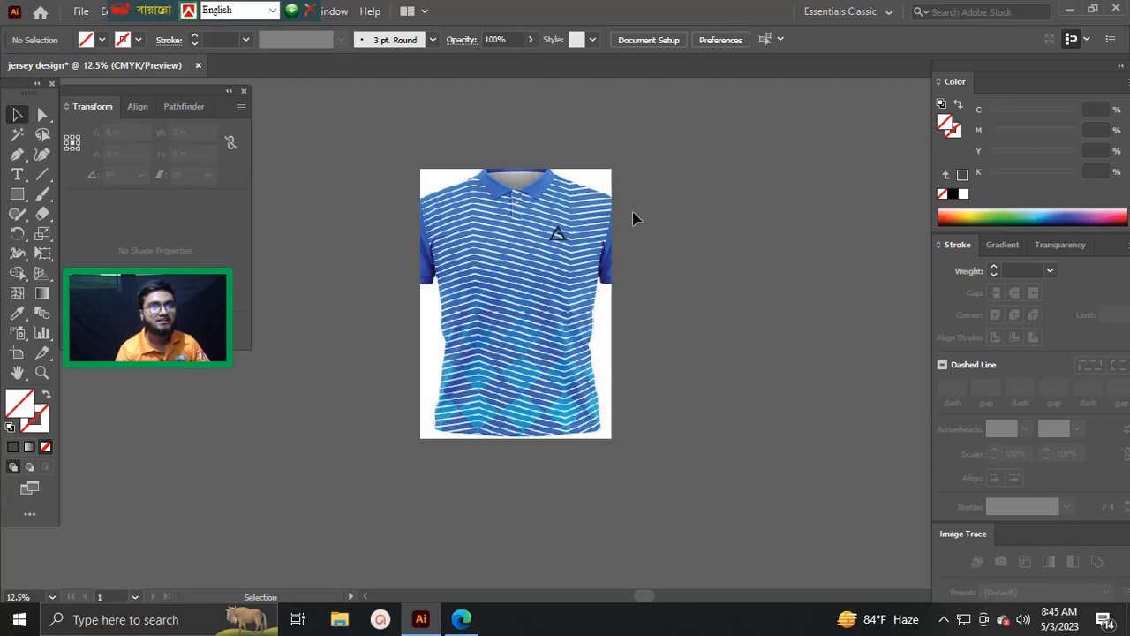
pyautogui.moveTo(681, 292); pyautogui.dragTo(731, 321)
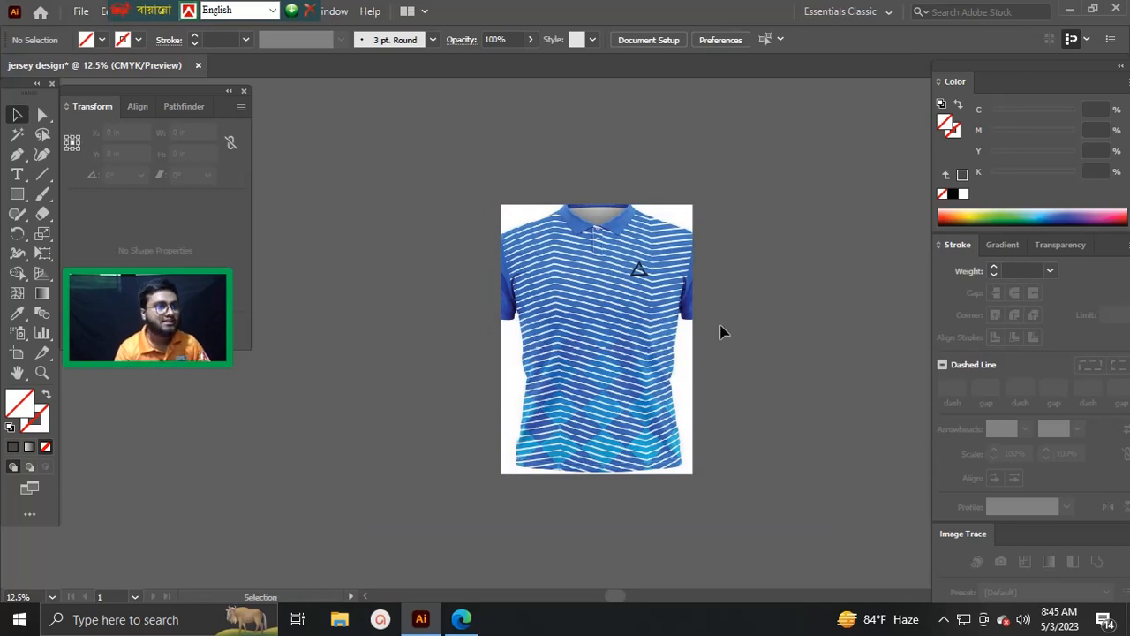
pyautogui.scroll(3, 609, 322)
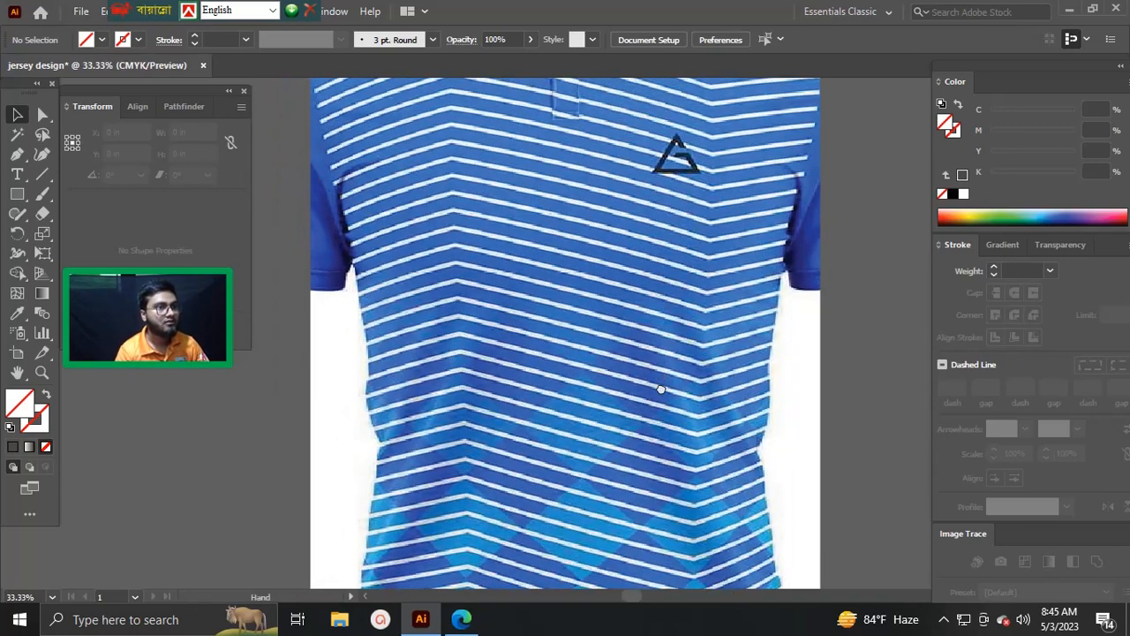
pyautogui.scroll(-2, 659, 388)
pyautogui.moveTo(660, 404); pyautogui.dragTo(685, 353)
pyautogui.moveTo(650, 259); pyautogui.dragTo(612, 309)
pyautogui.moveTo(144, 9); pyautogui.dragTo(499, 9)
pyautogui.click(144, 12)
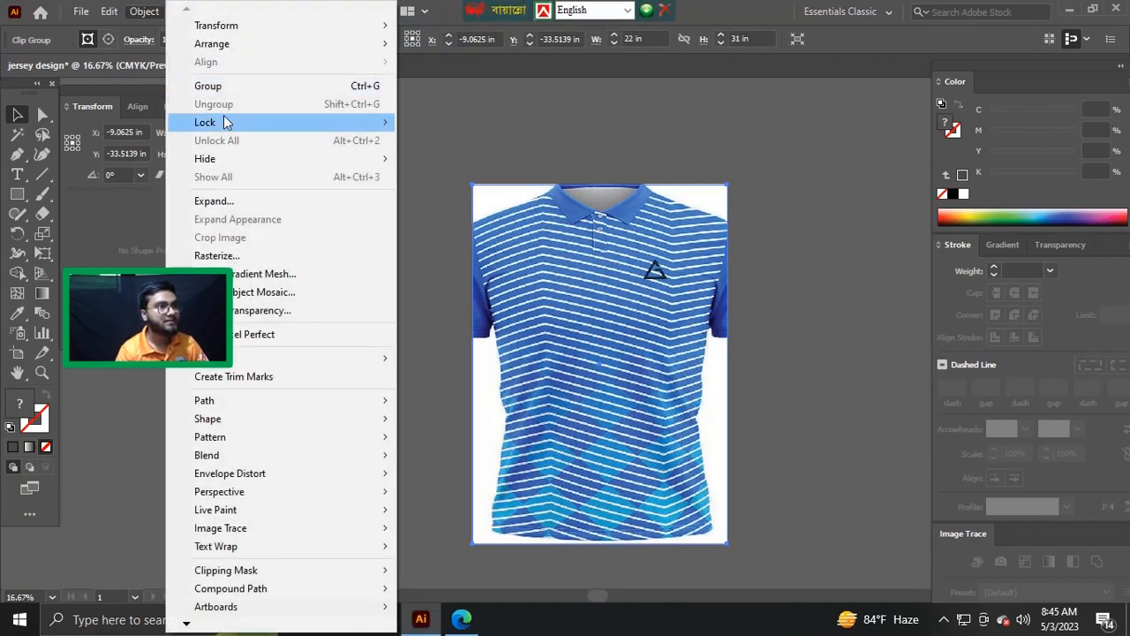
pyautogui.moveTo(218, 124)
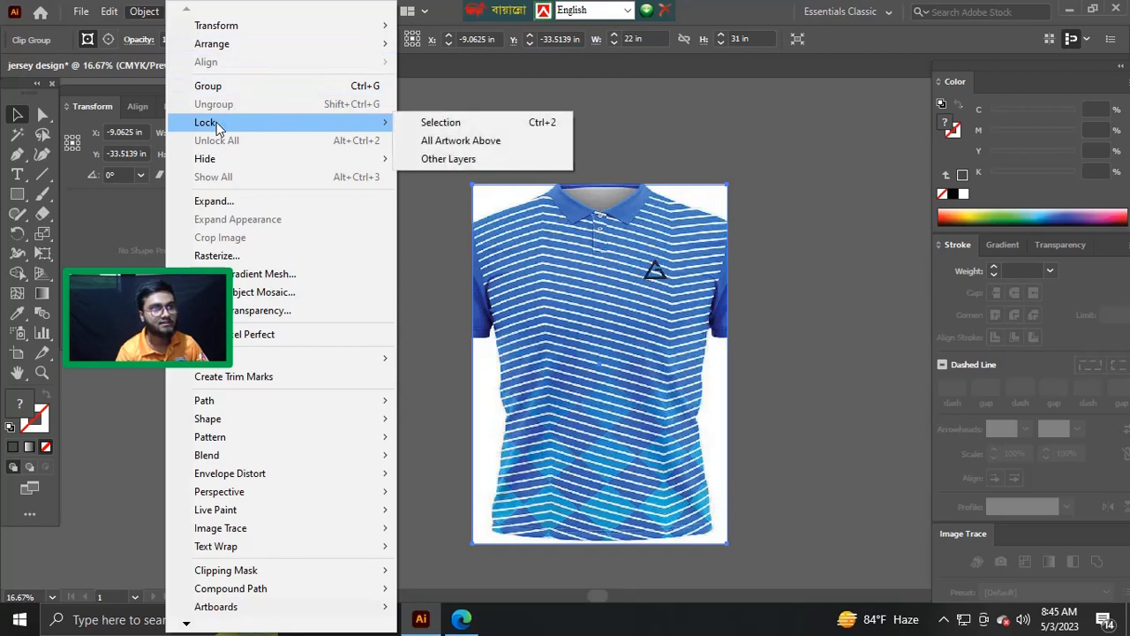
pyautogui.click(439, 123)
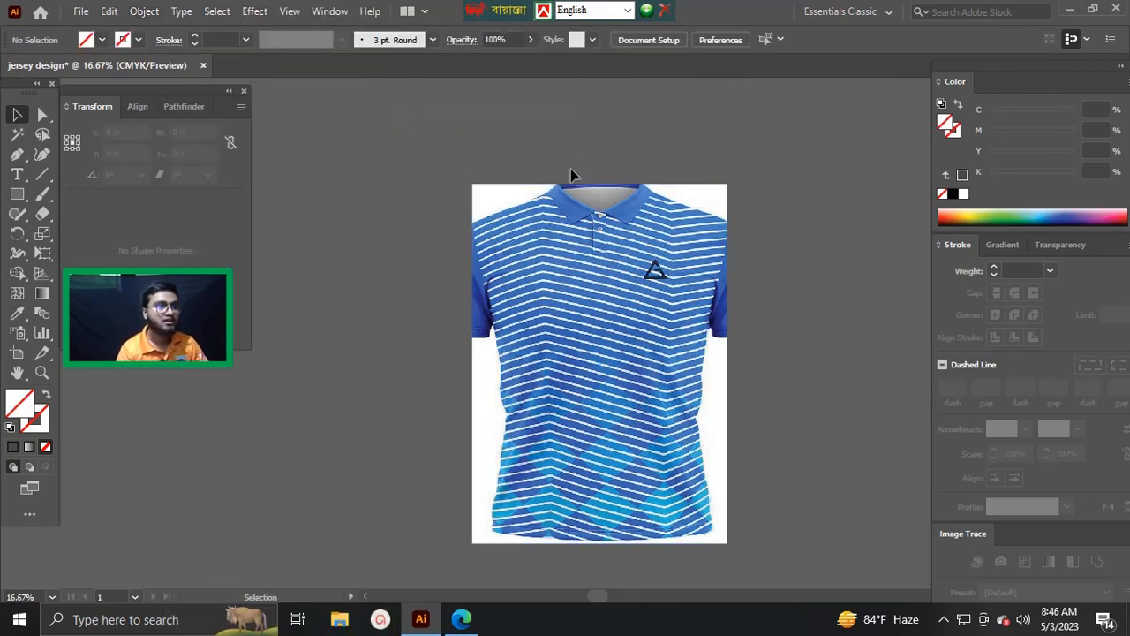
pyautogui.moveTo(672, 290); pyautogui.dragTo(647, 235)
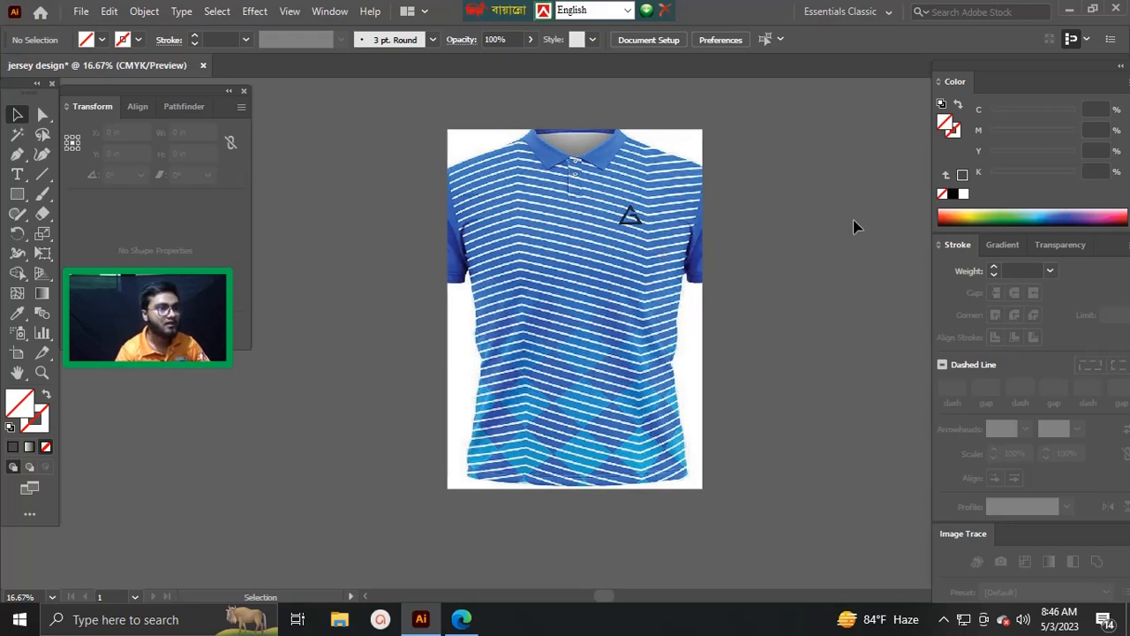
pyautogui.moveTo(693, 329); pyautogui.dragTo(775, 268)
pyautogui.scroll(1, 651, 324)
pyautogui.moveTo(660, 399)
pyautogui.mouseDown()
pyautogui.moveTo(656, 369)
pyautogui.moveTo(655, 386)
pyautogui.mouseUp()
pyautogui.click(14, 157)
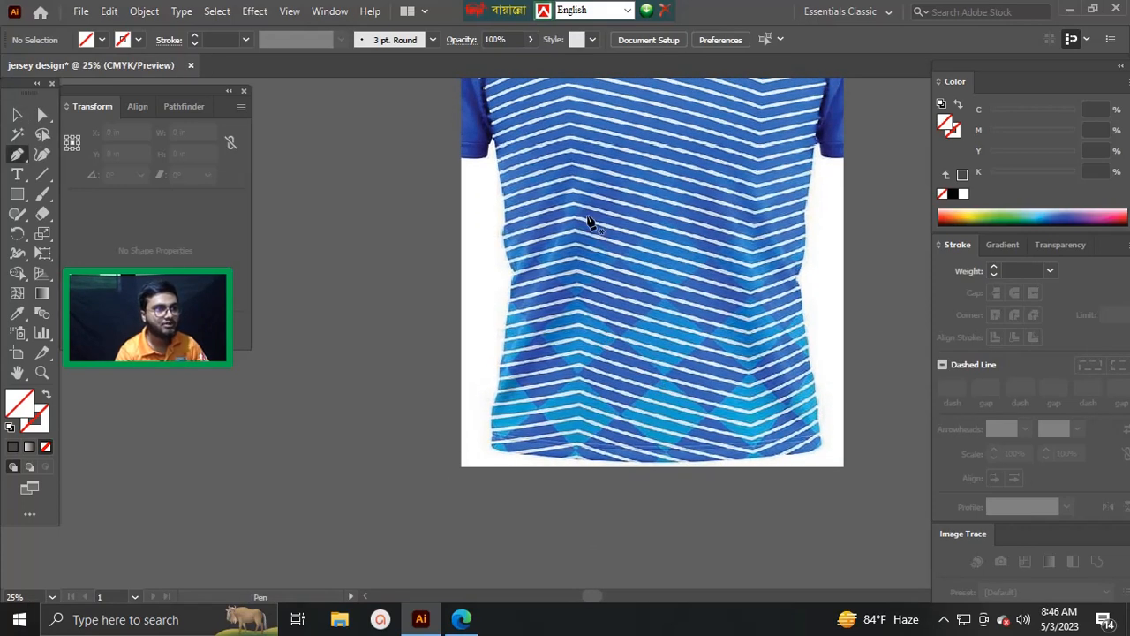
pyautogui.scroll(2, 588, 230)
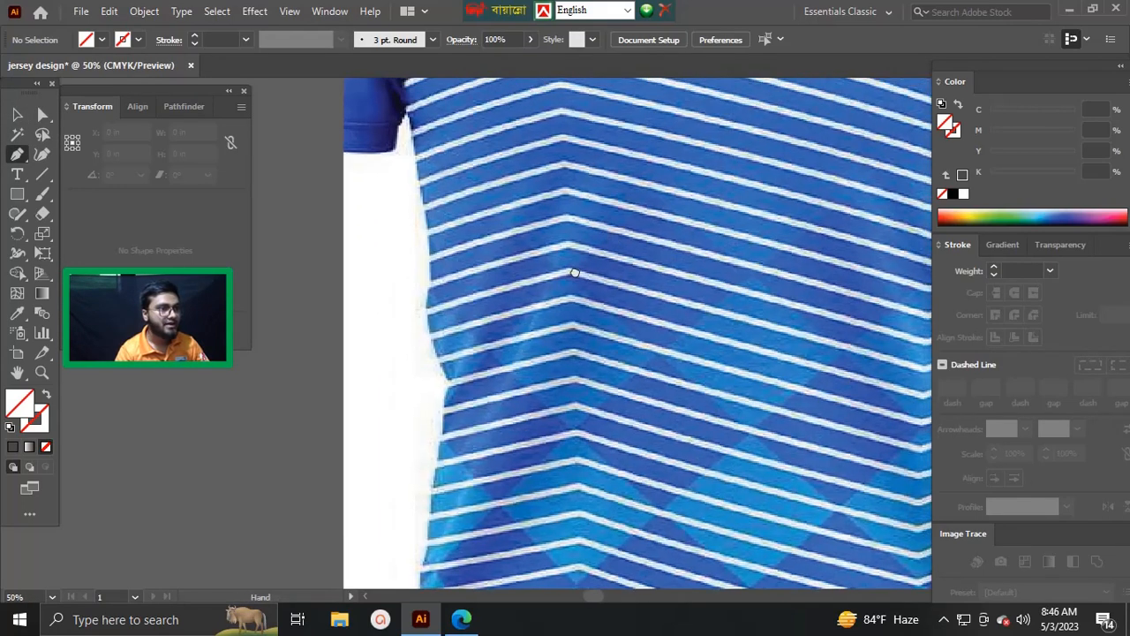
pyautogui.moveTo(574, 273); pyautogui.dragTo(545, 322)
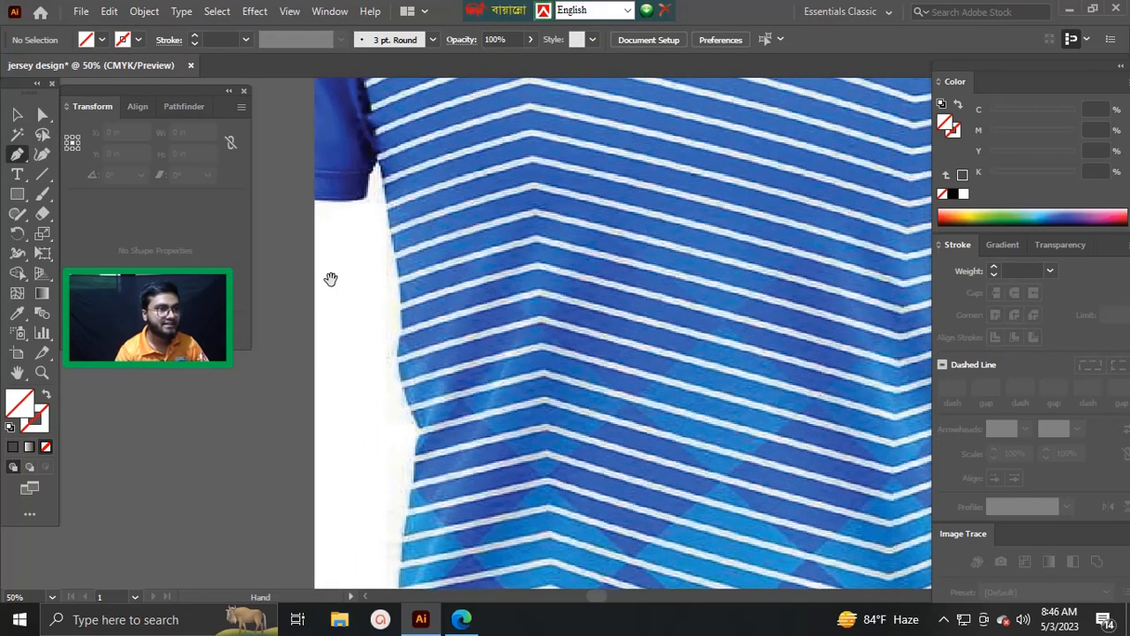
pyautogui.click(292, 279)
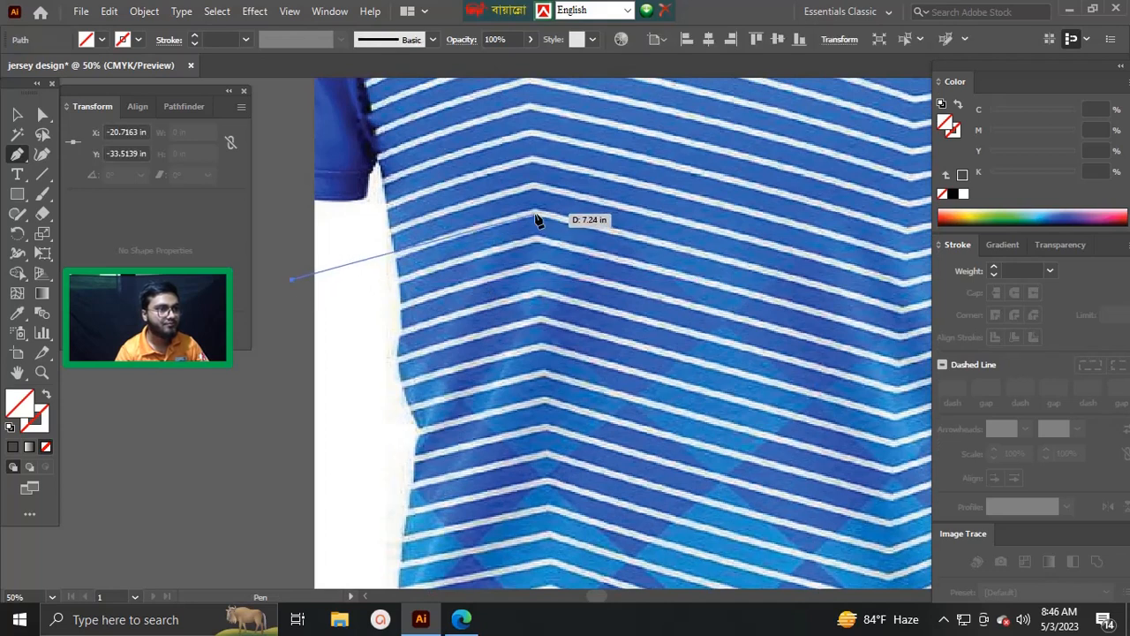
pyautogui.hotkey('ctrl', 'z')
pyautogui.click(283, 296)
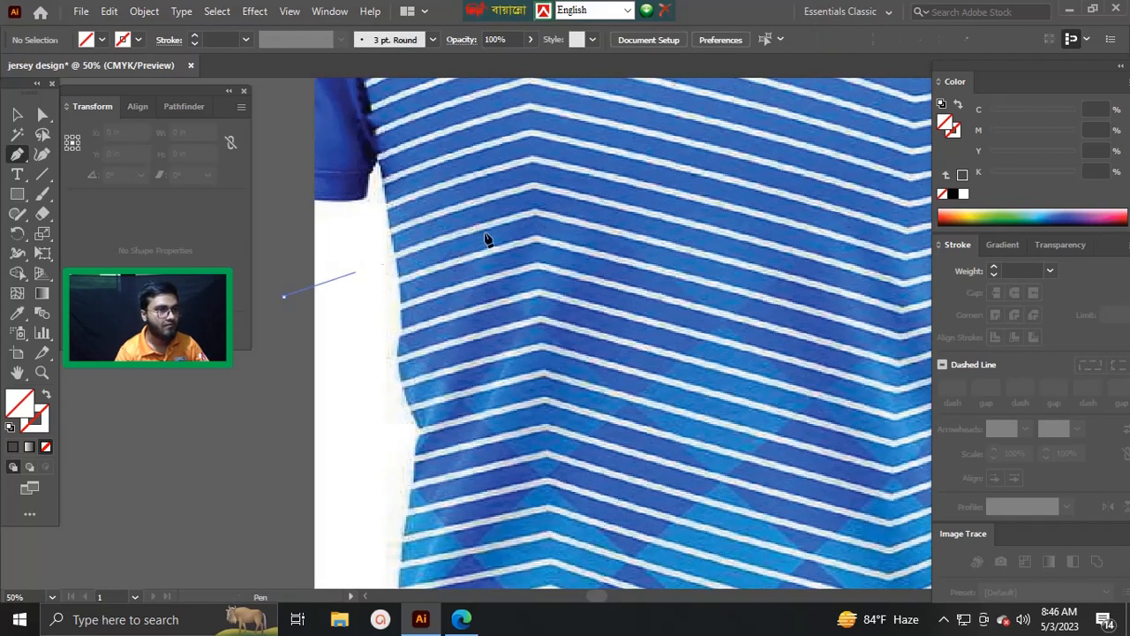
pyautogui.click(534, 218)
pyautogui.hscroll(5, 497, 221)
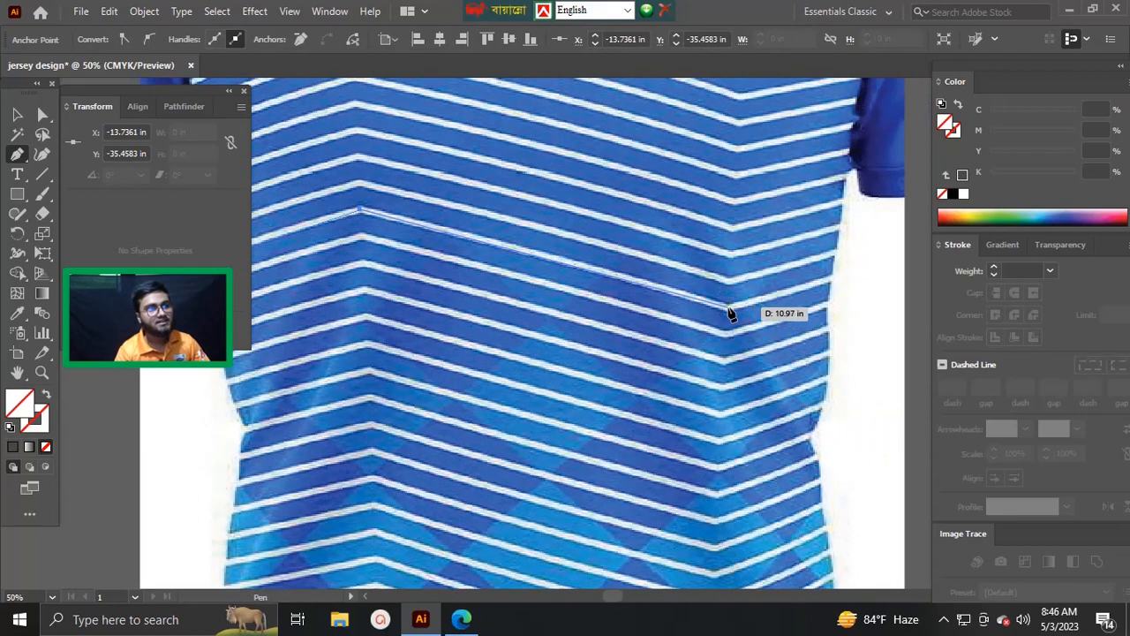
pyautogui.hotkey('ctrl', 'z')
pyautogui.moveTo(258, 225); pyautogui.dragTo(656, 286)
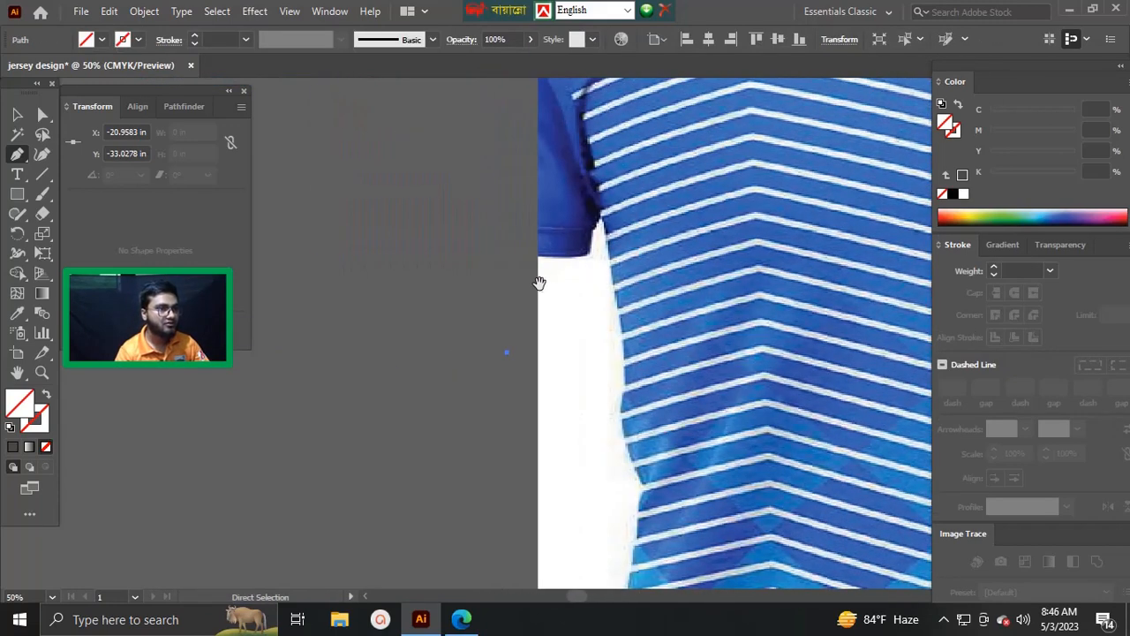
pyautogui.hotkey('ctrl', 'z')
# - Try out straight and curved Pen tool segments in the empty area beside the shirt and delete them
pyautogui.moveTo(459, 303); pyautogui.dragTo(692, 325)
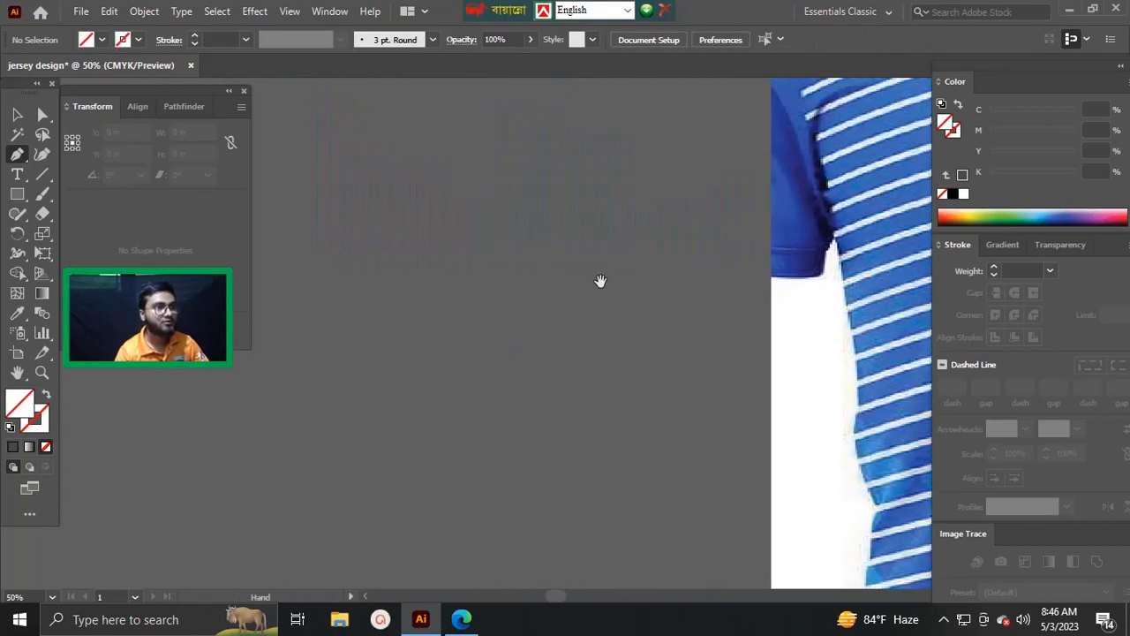
pyautogui.click(484, 186)
pyautogui.hotkey('ctrl', 'z')
pyautogui.moveTo(530, 286); pyautogui.dragTo(521, 308)
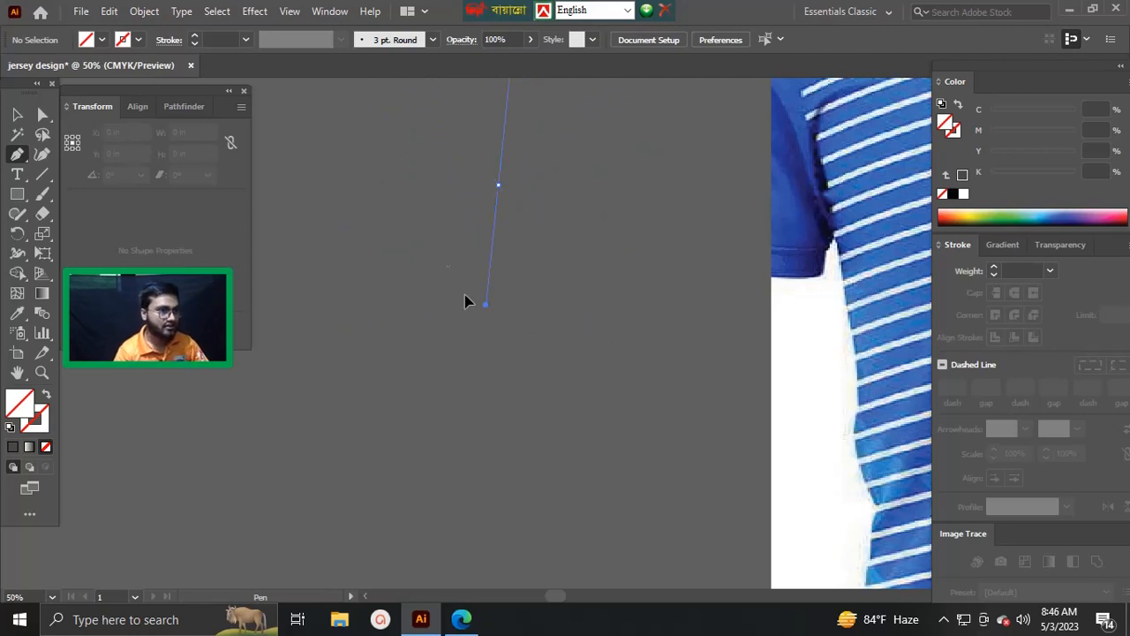
pyautogui.moveTo(463, 336); pyautogui.dragTo(605, 147)
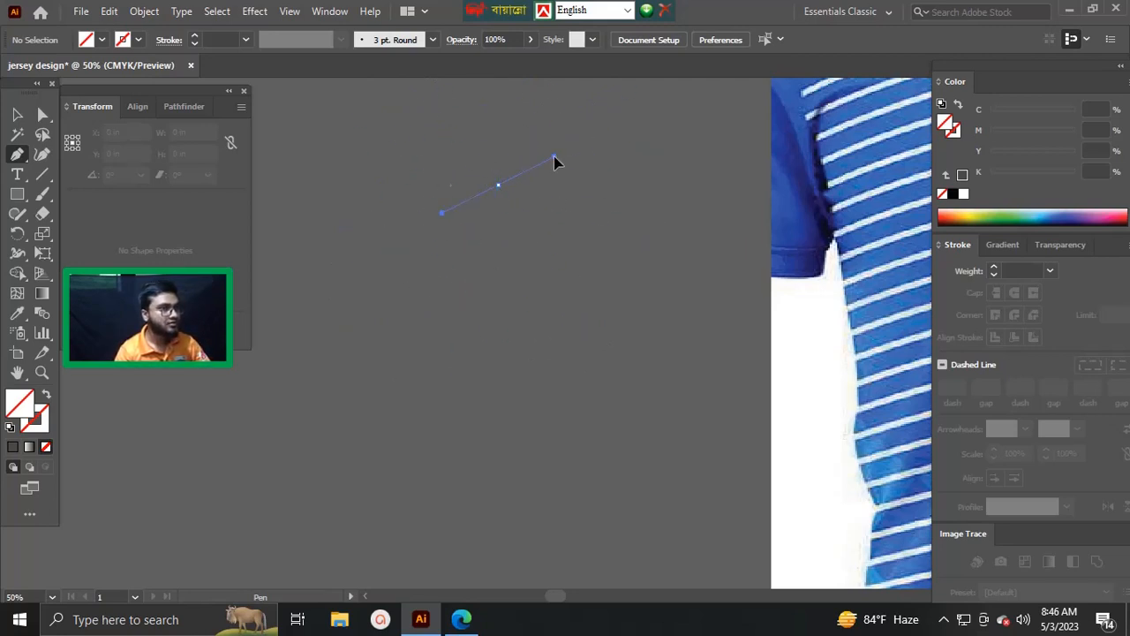
pyautogui.moveTo(566, 252); pyautogui.dragTo(553, 231)
pyautogui.hotkey('ctrl', 'z')
pyautogui.click(491, 121)
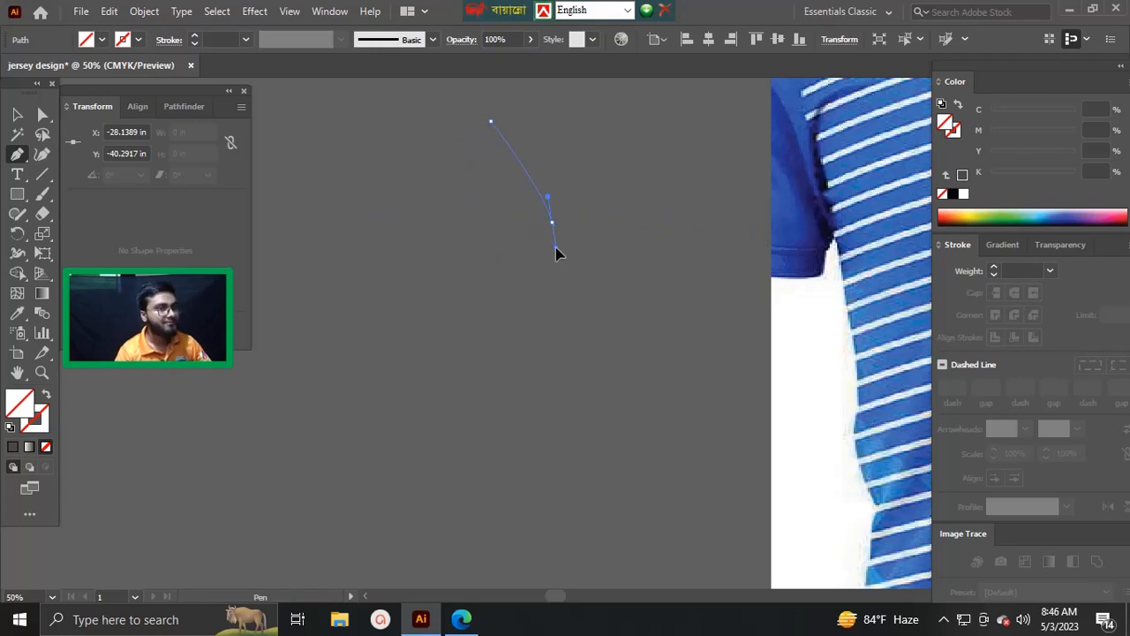
pyautogui.press('v')
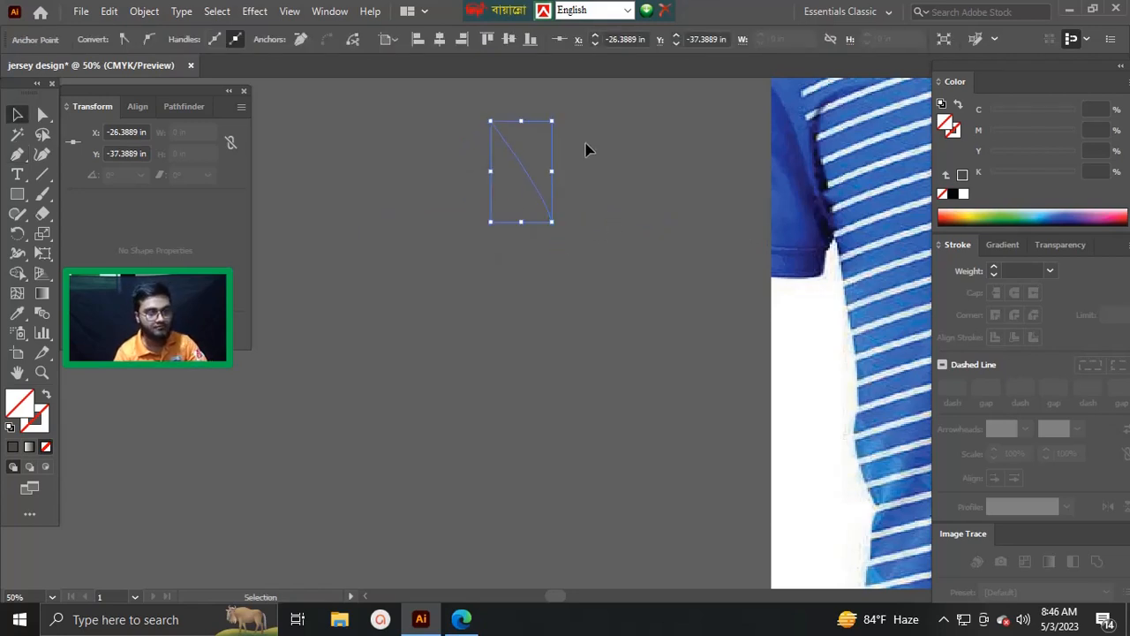
pyautogui.moveTo(585, 138); pyautogui.dragTo(415, 316)
pyautogui.press('Delete')
# - Trace one shirt stripe as an open four-point zigzag path about 24.6 in wide, extending past both image edges
pyautogui.press('space')
pyautogui.moveTo(600, 279); pyautogui.dragTo(463, 277)
pyautogui.press('p')
pyautogui.hscroll(2, 494, 312)
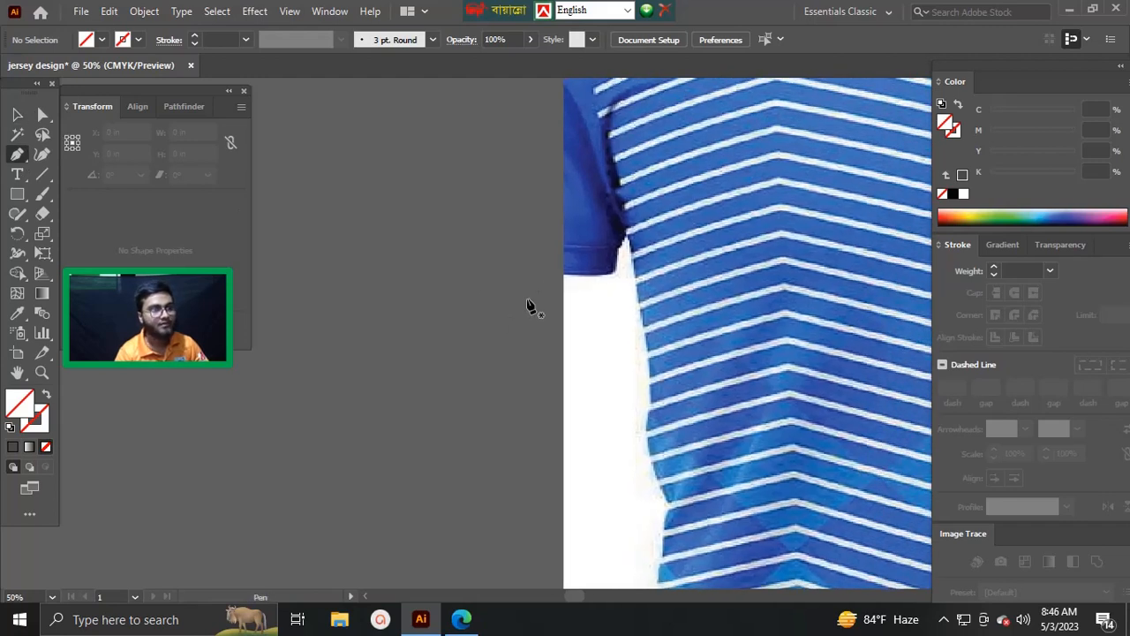
pyautogui.press('space')
pyautogui.moveTo(637, 275); pyautogui.dragTo(521, 285)
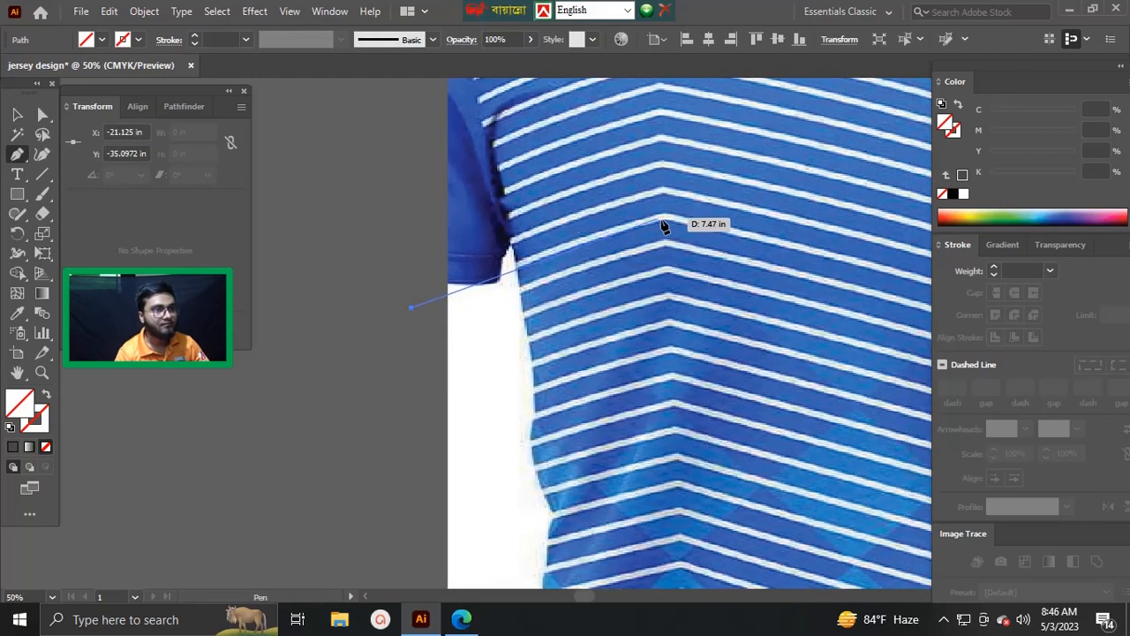
pyautogui.click(664, 216)
pyautogui.press('space')
pyautogui.moveTo(691, 233); pyautogui.dragTo(483, 306)
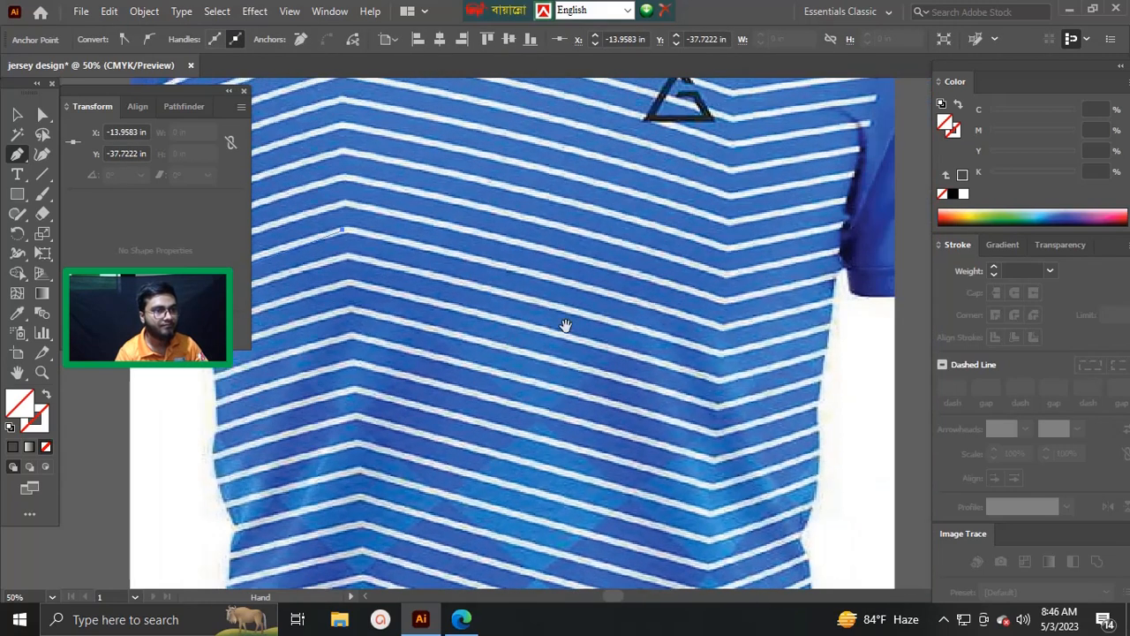
pyautogui.click(719, 322)
pyautogui.press('space')
pyautogui.moveTo(747, 333); pyautogui.dragTo(557, 325)
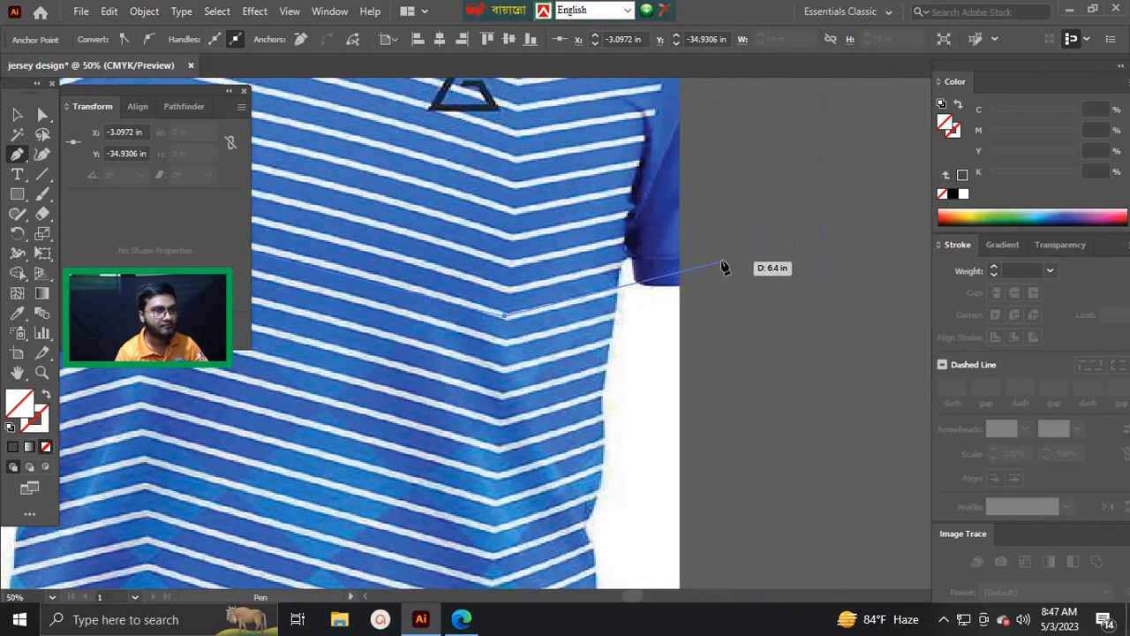
pyautogui.scroll(-3, 732, 283)
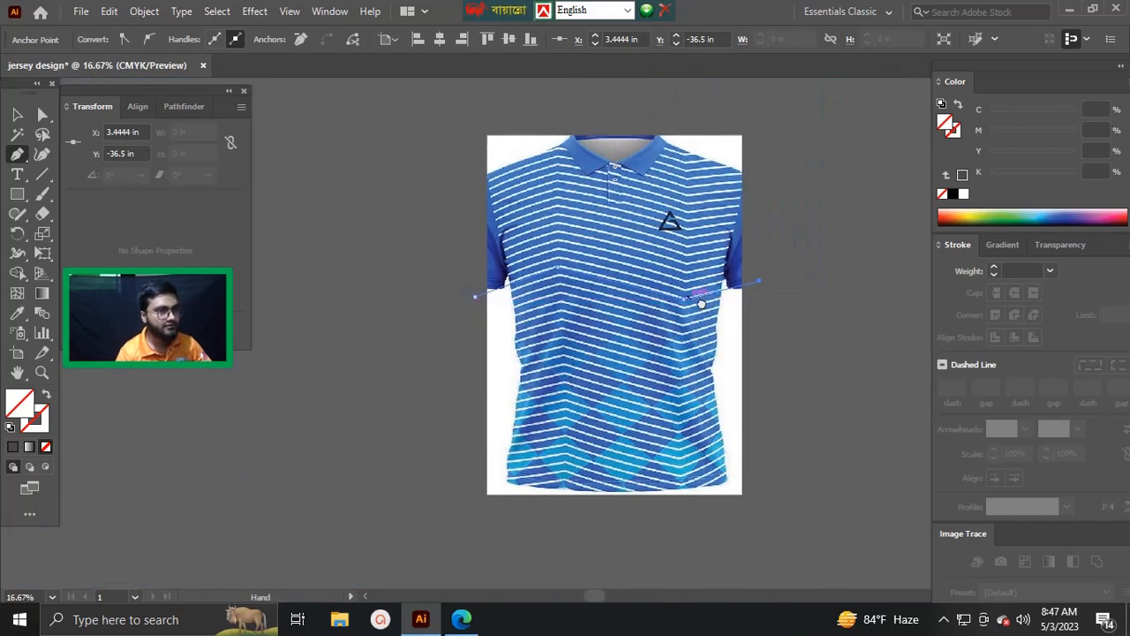
pyautogui.press('v')
# - Give the zigzag path a white stroke with a weight of 13 pt
pyautogui.scroll(1, 701, 315)
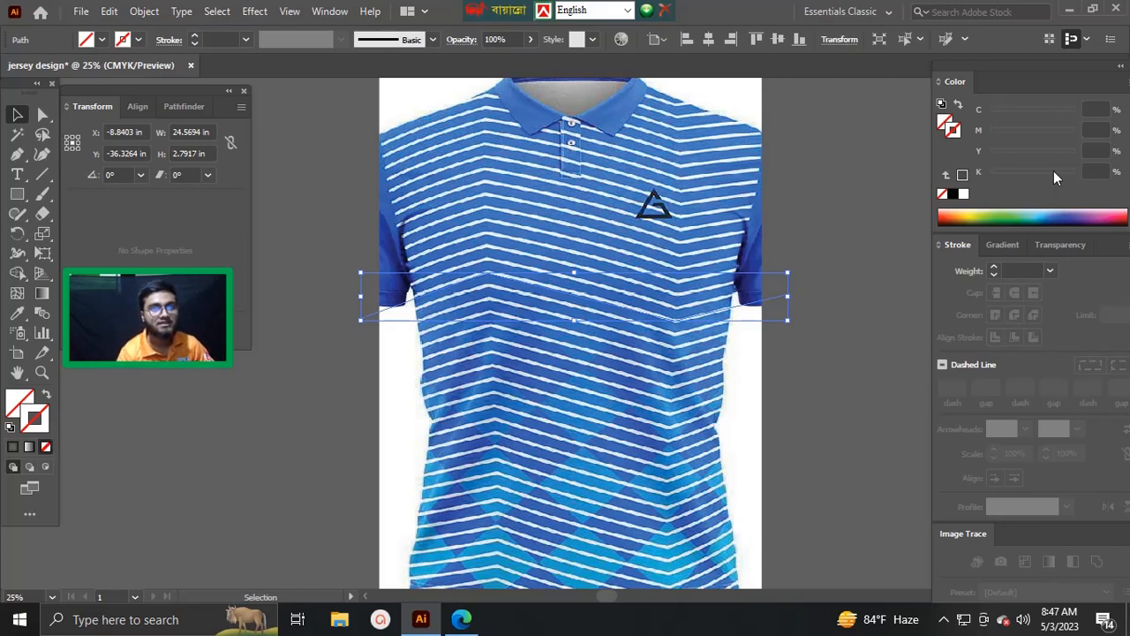
pyautogui.click(964, 194)
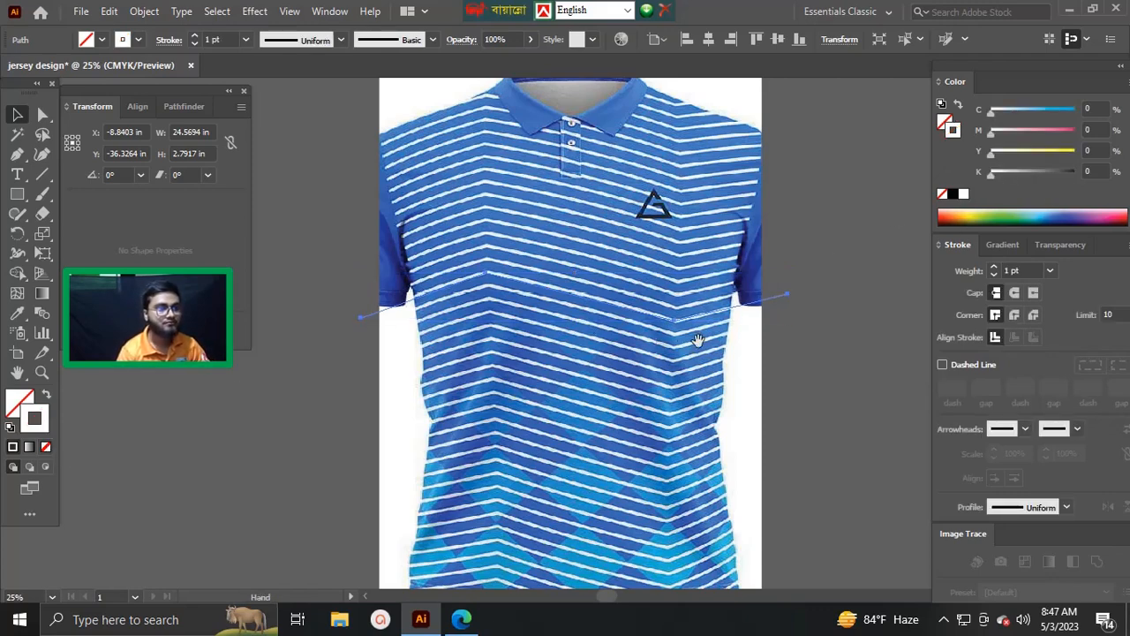
pyautogui.scroll(3, 684, 314)
pyautogui.moveTo(697, 306); pyautogui.dragTo(750, 330)
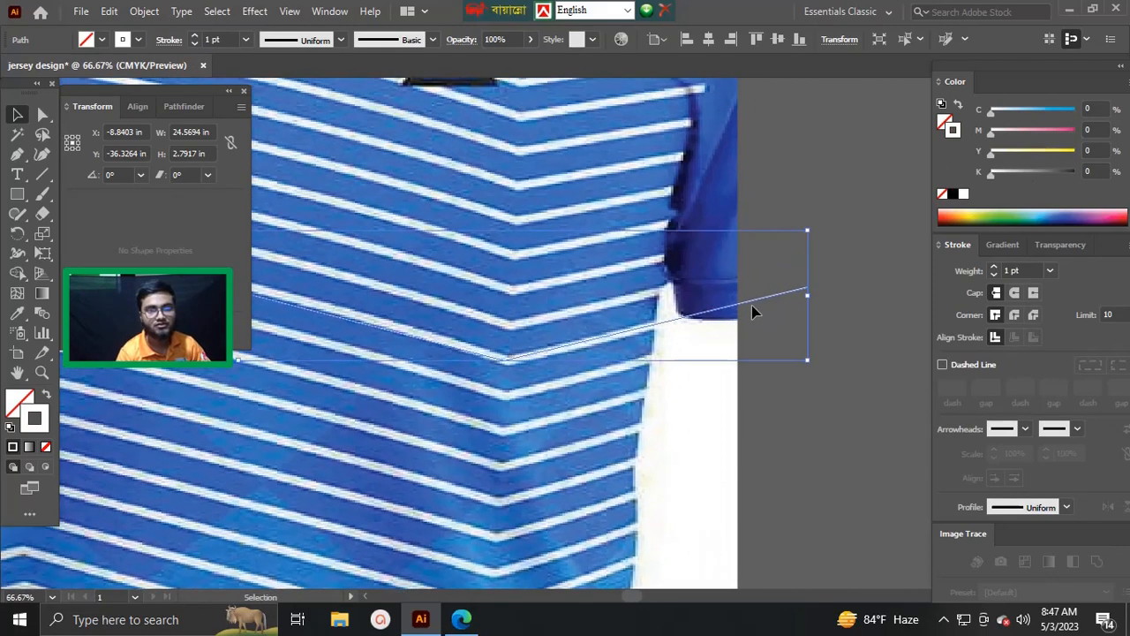
pyautogui.click(994, 267)
pyautogui.click(994, 266)
pyautogui.click(994, 266)
pyautogui.click(994, 267)
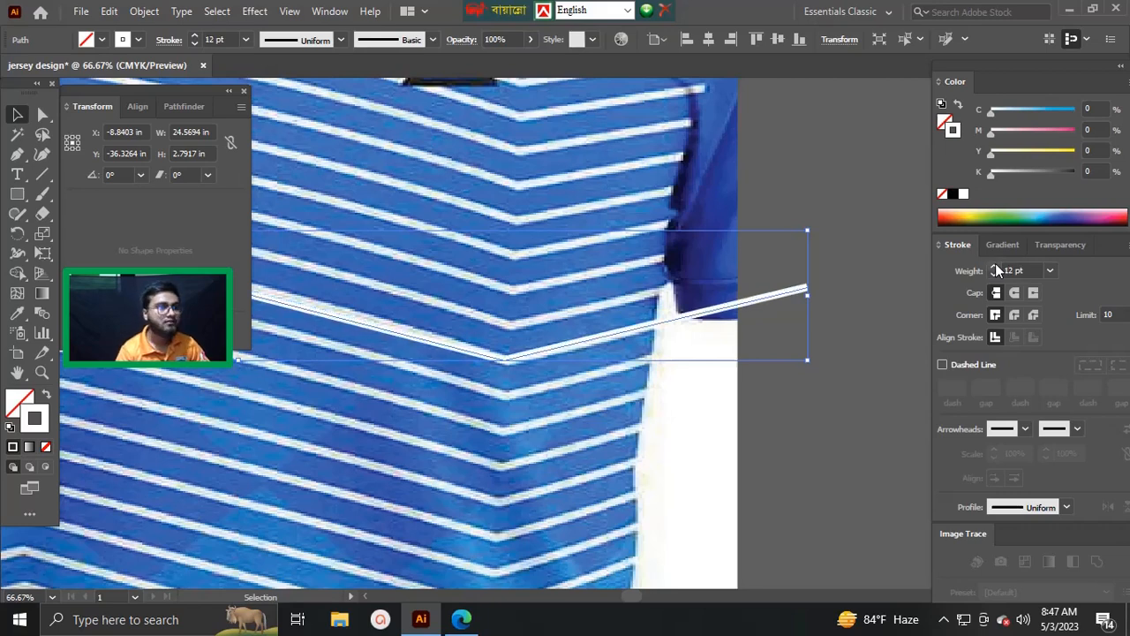
pyautogui.moveTo(759, 318); pyautogui.dragTo(815, 343)
pyautogui.scroll(-2, 777, 323)
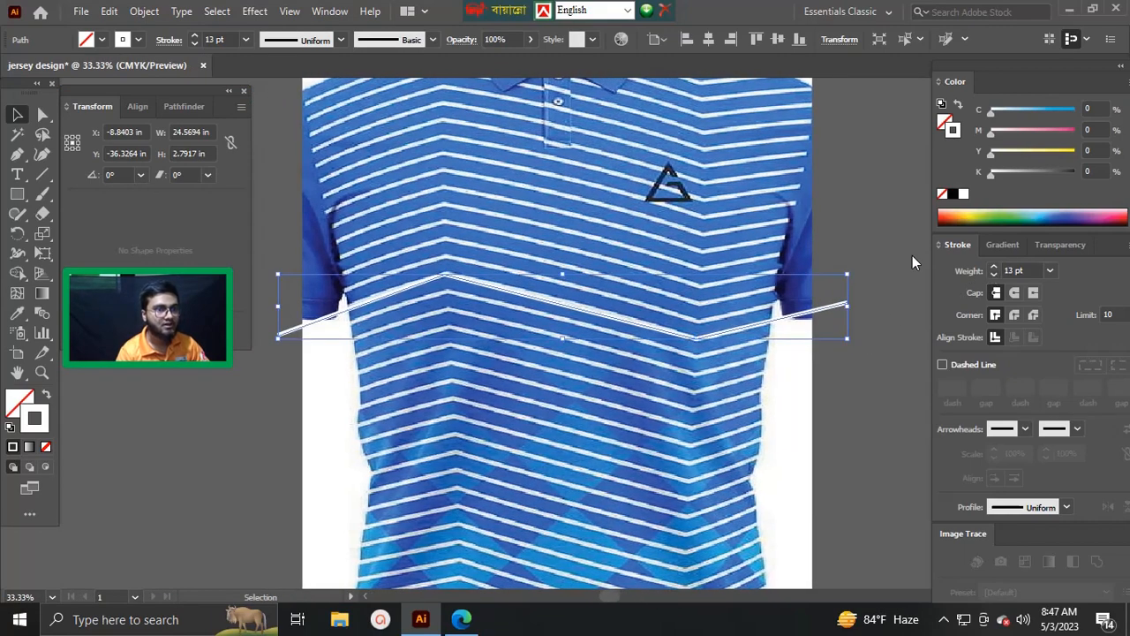
# - Place a copy of the white zigzag stripe about 0.69 in directly above the original
pyautogui.click(853, 324)
pyautogui.scroll(2, 838, 346)
pyautogui.scroll(-2, 830, 362)
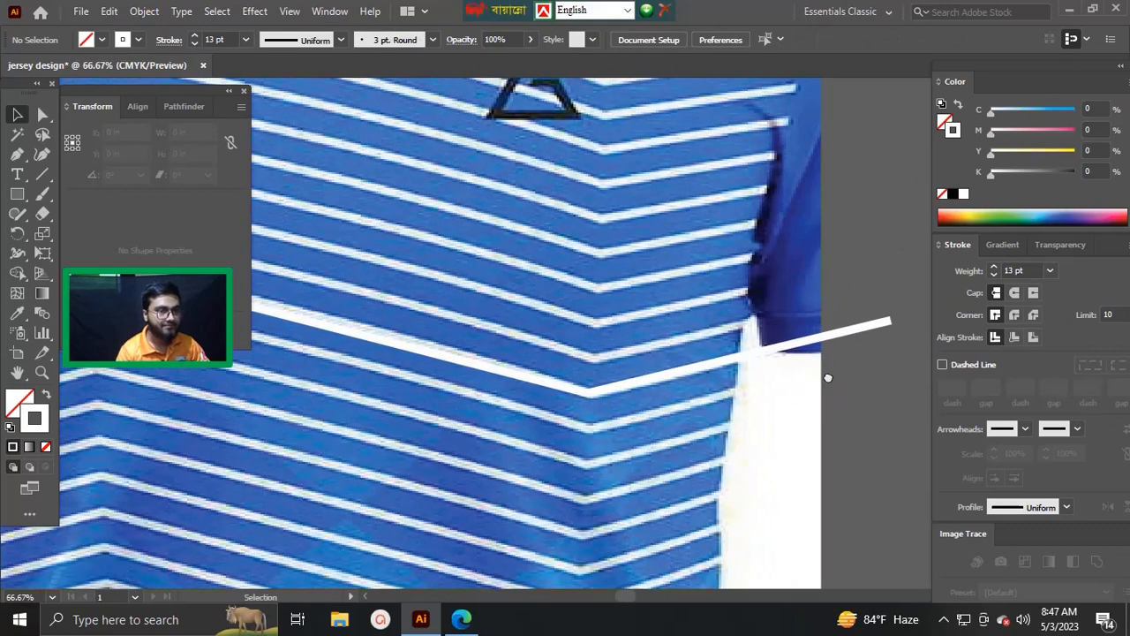
pyautogui.scroll(4, 782, 357)
pyautogui.moveTo(782, 358); pyautogui.dragTo(848, 364)
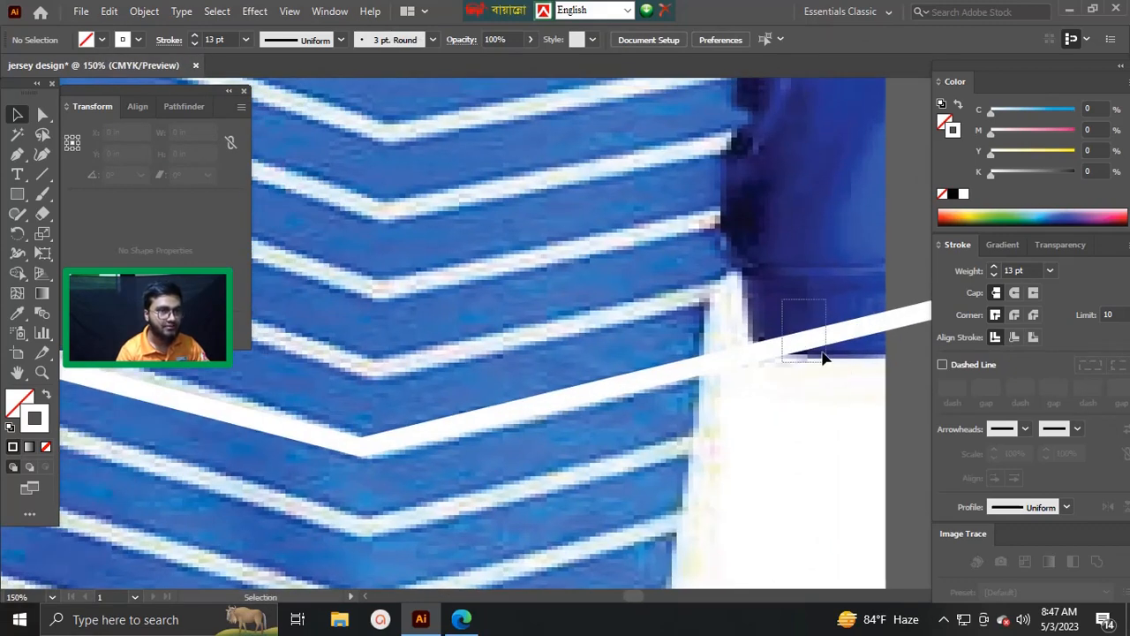
pyautogui.click(776, 347)
pyautogui.moveTo(778, 350)
pyautogui.mouseDown()
pyautogui.moveTo(784, 281)
pyautogui.moveTo(751, 298)
pyautogui.moveTo(775, 343)
pyautogui.mouseUp()
# - Repeat the upward copy until evenly spaced zigzag stripes cover the upper shirt and extend well above its collar
pyautogui.scroll(-3, 793, 292)
pyautogui.hotkey('ctrl', 'd')
pyautogui.hotkey('ctrl', 'd')
pyautogui.hotkey('ctrl', 'd')
pyautogui.hotkey('ctrl', 'd')
pyautogui.hotkey('ctrl', 'd')
pyautogui.hotkey('ctrl', 'd')
pyautogui.hotkey('ctrl', 'd')
pyautogui.hotkey('ctrl', 'd')
pyautogui.hotkey('ctrl', 'd')
pyautogui.hotkey('ctrl', 'd')
pyautogui.hotkey('ctrl', 'd')
pyautogui.hotkey('ctrl', 'd')
pyautogui.hotkey('ctrl', 'd')
pyautogui.hotkey('ctrl', 'd')
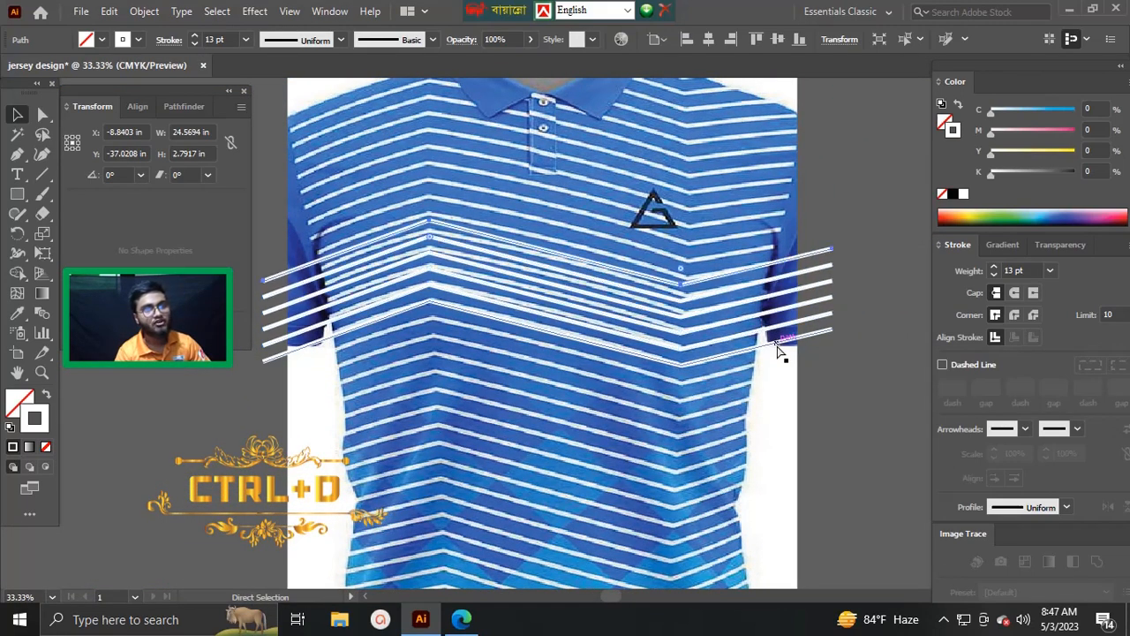
pyautogui.hotkey('ctrl', 'd')
pyautogui.hotkey('ctrl', 'd')
pyautogui.hotkey('ctrl', 'd')
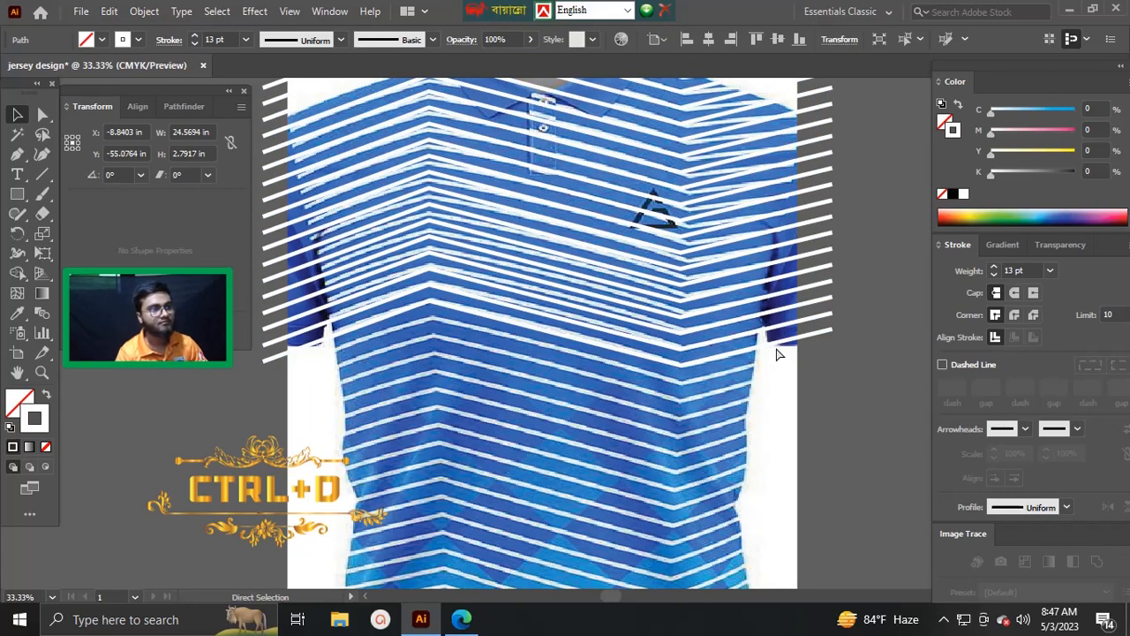
pyautogui.hotkey('ctrl', 'd')
pyautogui.hotkey('ctrl', 'd')
pyautogui.hotkey('ctrl', 'd')
pyautogui.hotkey('ctrl', 'd')
pyautogui.hotkey('ctrl', 'd')
pyautogui.hotkey('ctrl', 'd')
pyautogui.scroll(-2, 775, 347)
pyautogui.moveTo(819, 278); pyautogui.dragTo(717, 353)
pyautogui.hotkey('ctrl', 'd')
pyautogui.hotkey('ctrl', 'd')
pyautogui.hotkey('ctrl', 'd')
pyautogui.hotkey('ctrl', 'd')
pyautogui.hotkey('ctrl', 'd')
pyautogui.hotkey('ctrl', 'd')
pyautogui.hotkey('ctrl', 'd')
pyautogui.hotkey('ctrl', 'd')
pyautogui.hotkey('ctrl', 'd')
pyautogui.hotkey('ctrl', 'd')
pyautogui.hotkey('ctrl', 'd')
pyautogui.hotkey('ctrl', 'd')
pyautogui.hotkey('ctrl', 'd')
pyautogui.hotkey('ctrl', 'd')
pyautogui.hotkey('ctrl', 'd')
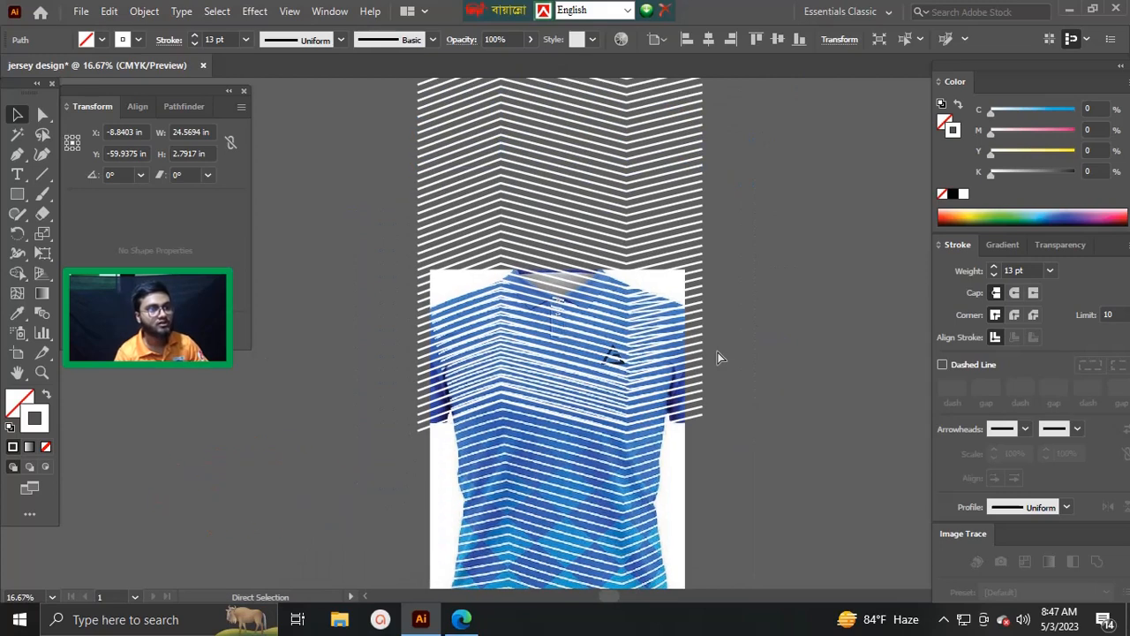
# - Group all the white zigzag stripes and move the group down until it covers the whole shirt image
pyautogui.scroll(-2, 719, 357)
pyautogui.moveTo(869, 420); pyautogui.dragTo(764, 363)
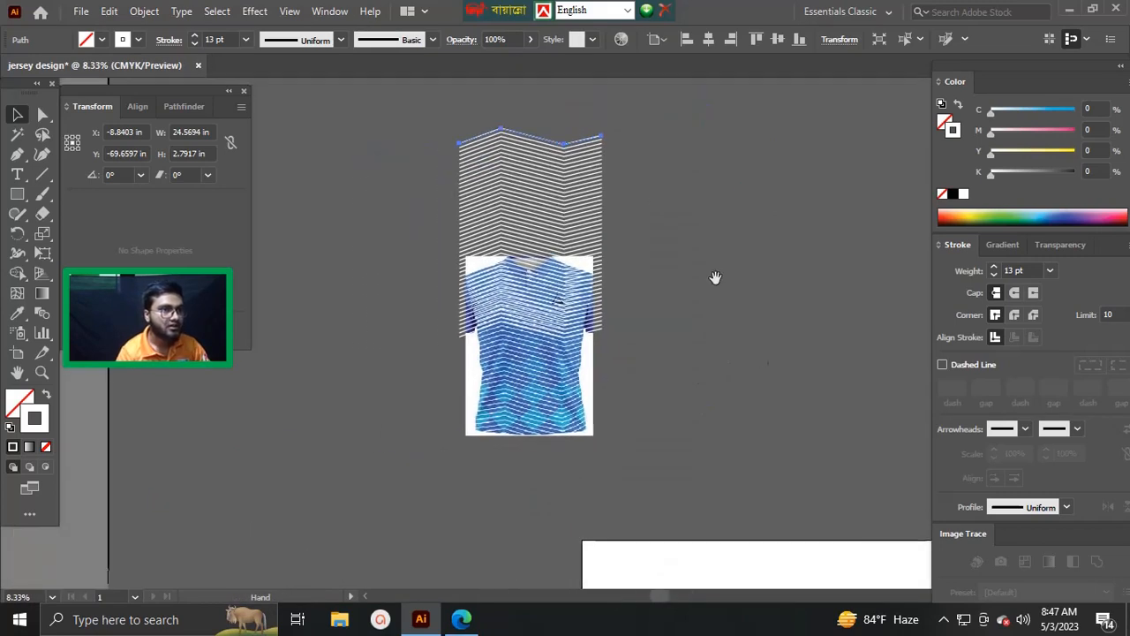
pyautogui.hotkey('ctrl', 'a')
pyautogui.hotkey('ctrl', 'g')
pyautogui.moveTo(527, 340); pyautogui.dragTo(749, 235)
pyautogui.press('a')
pyautogui.hotkey('ctrl', 'g')
pyautogui.scroll(2, 754, 267)
pyautogui.moveTo(875, 268); pyautogui.dragTo(683, 439)
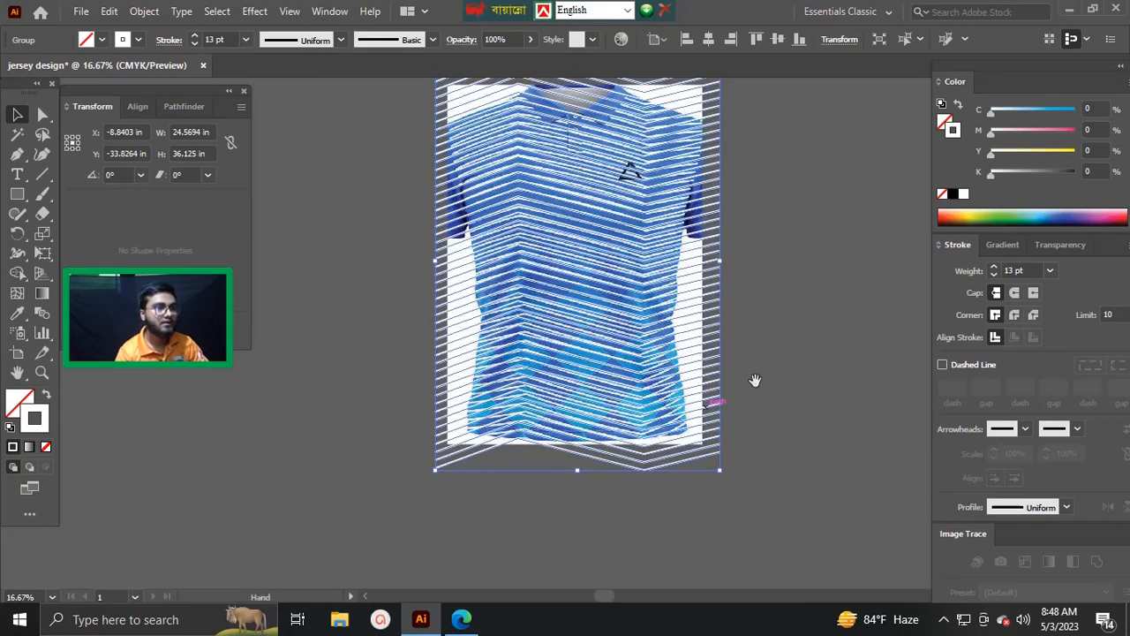
# - Hide the grouped zigzag stripes so only the shirt reference image remains in view
pyautogui.scroll(3, 767, 474)
pyautogui.moveTo(816, 448); pyautogui.dragTo(797, 395)
pyautogui.click(808, 423)
pyautogui.moveTo(793, 341); pyautogui.dragTo(689, 419)
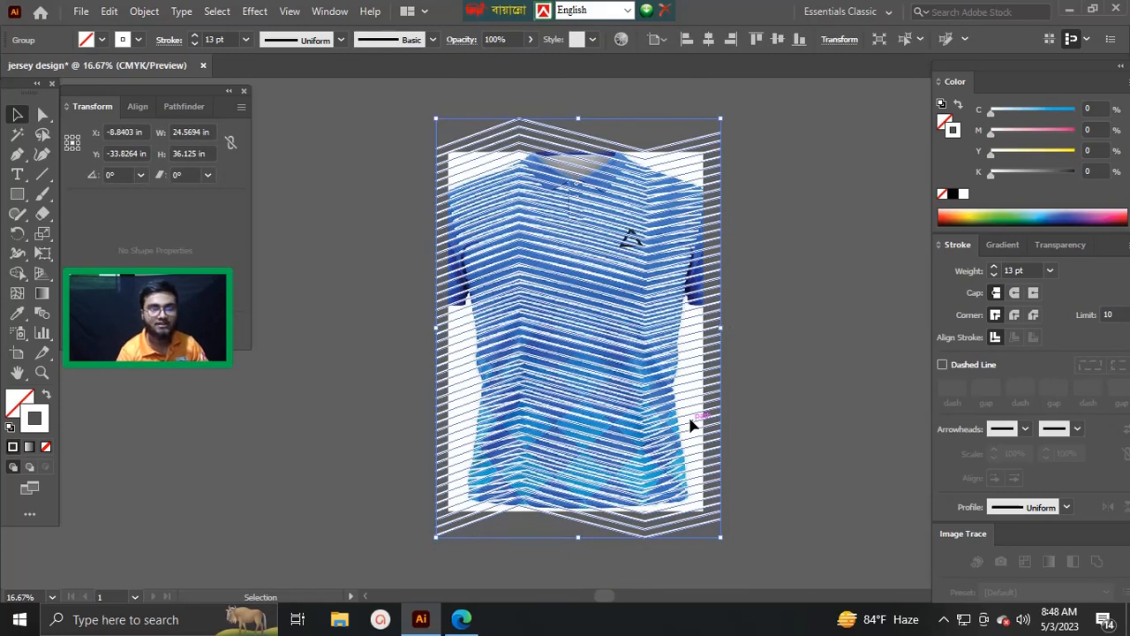
pyautogui.hotkey('ctrl', '3')
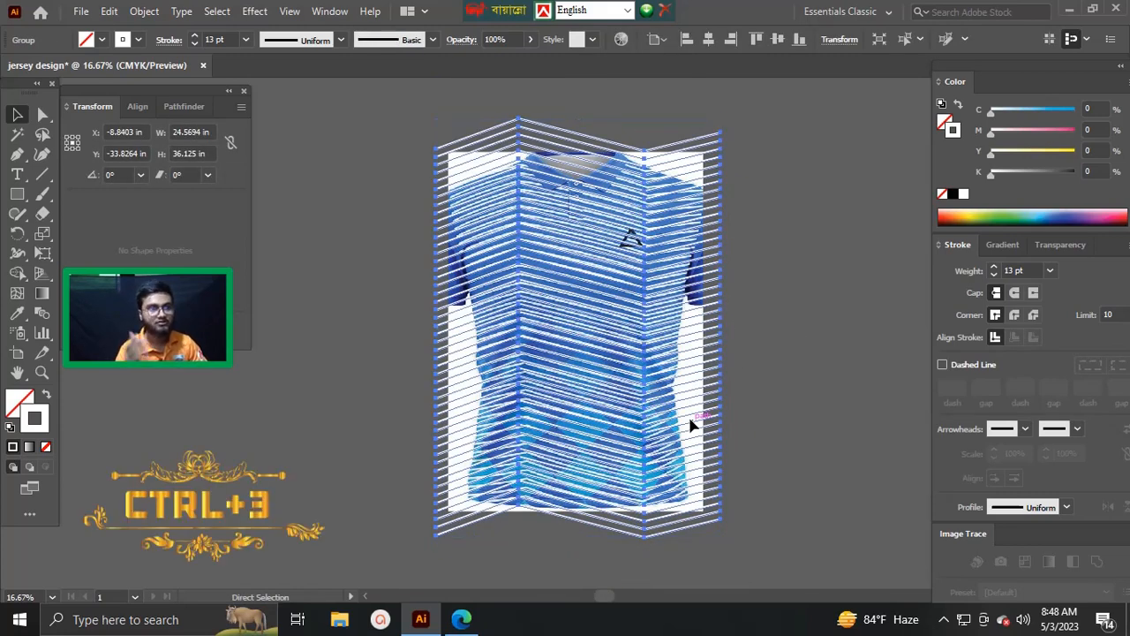
pyautogui.hotkey('ctrl', '3')
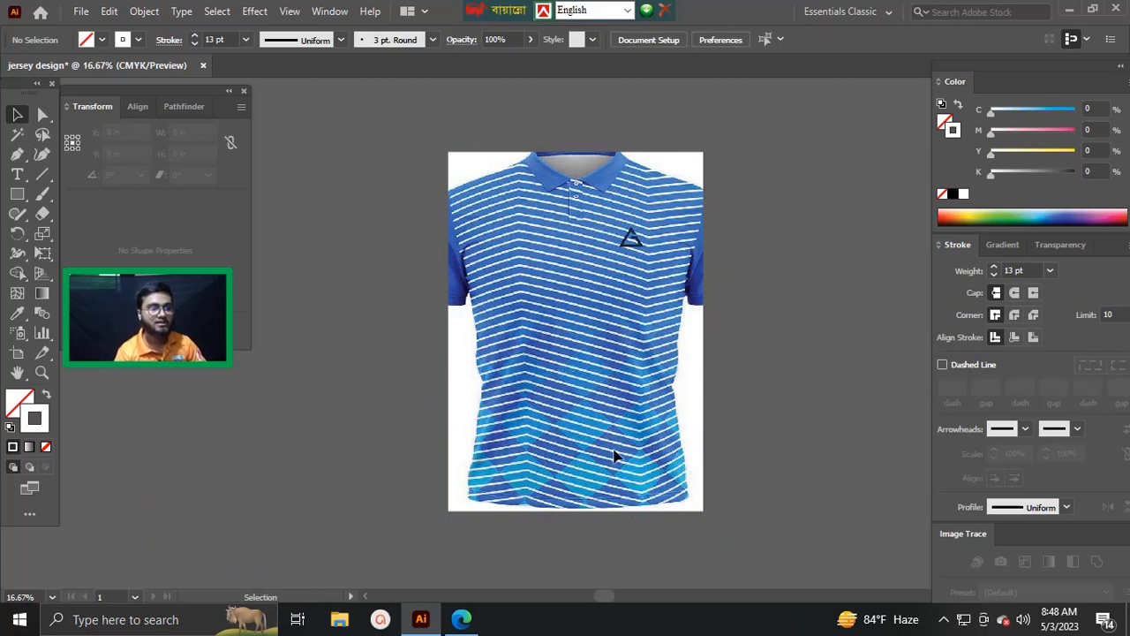
# - Draw a square about 4.03 in wide over the diamond pattern on the lower part of the shirt
pyautogui.moveTo(608, 448); pyautogui.dragTo(597, 389)
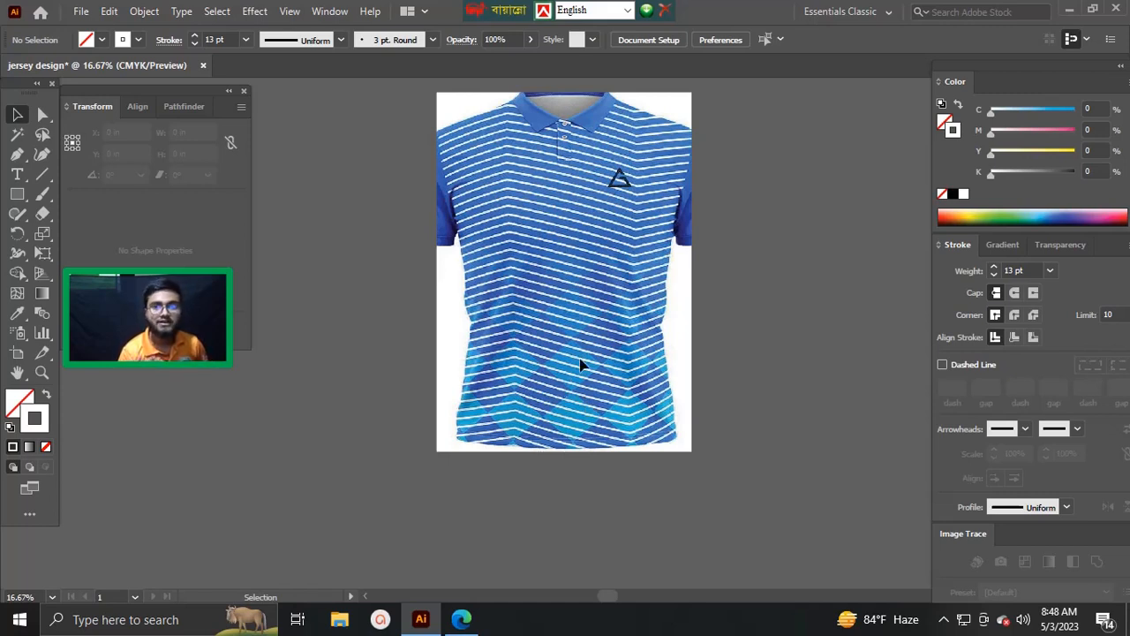
pyautogui.scroll(4, 600, 391)
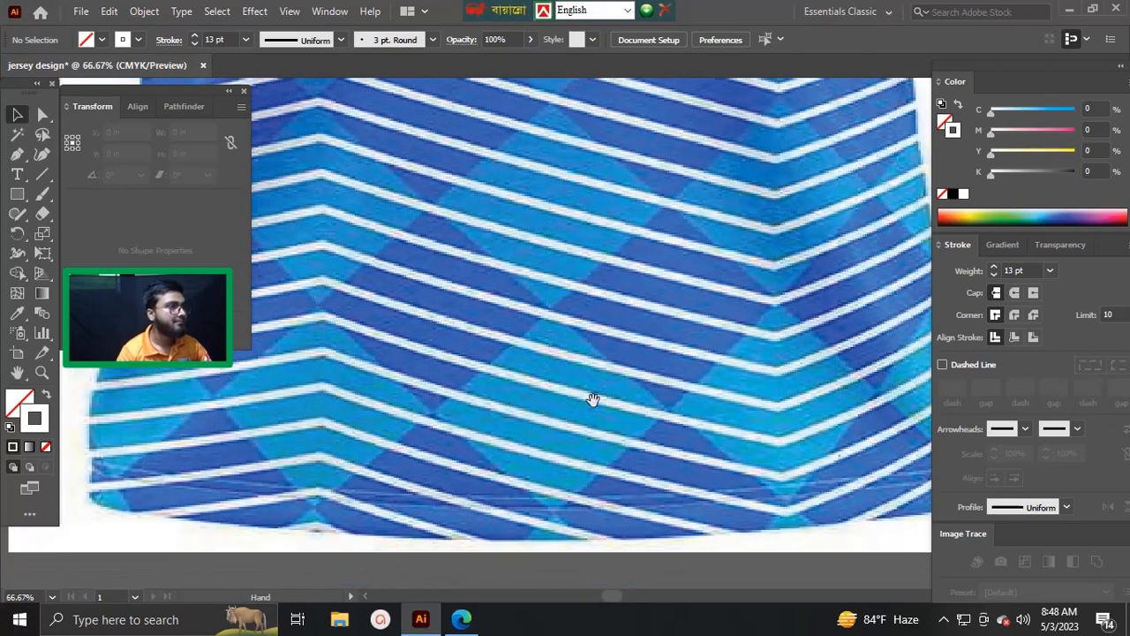
pyautogui.click(20, 192)
pyautogui.moveTo(539, 320); pyautogui.dragTo(632, 359)
pyautogui.moveTo(513, 307); pyautogui.dragTo(606, 401)
pyautogui.press('v')
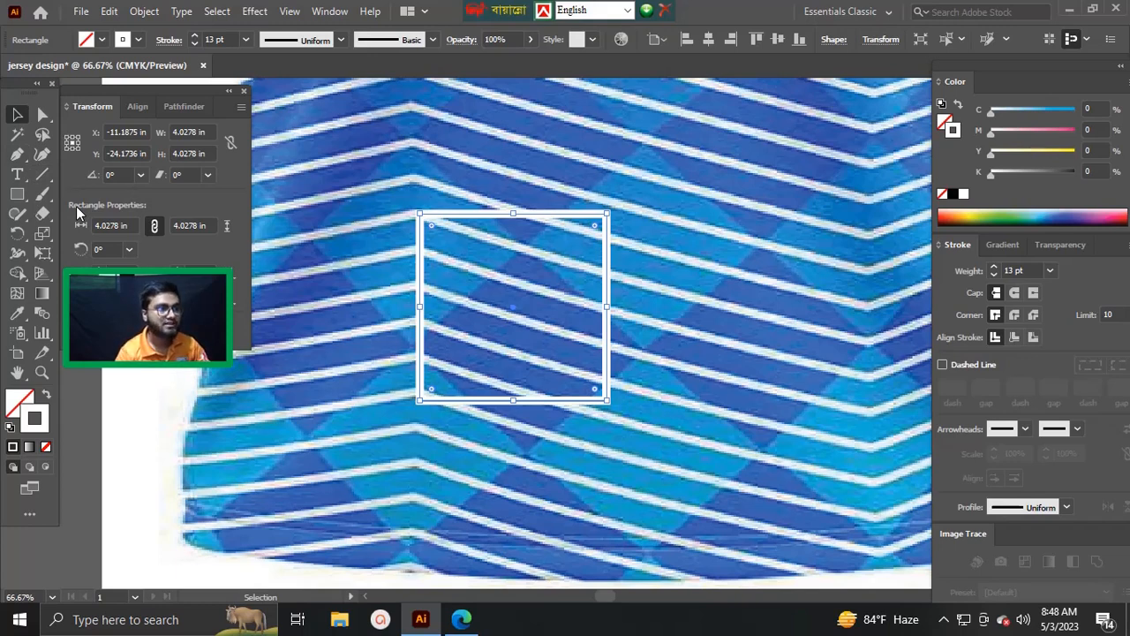
pyautogui.press('space')
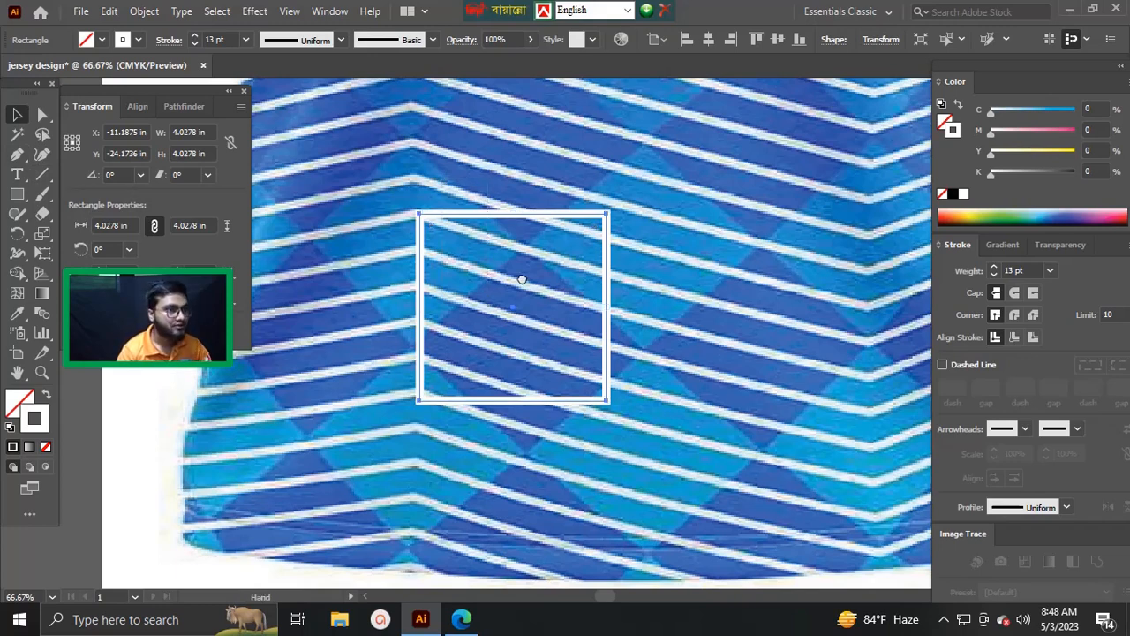
pyautogui.moveTo(522, 277); pyautogui.dragTo(492, 288)
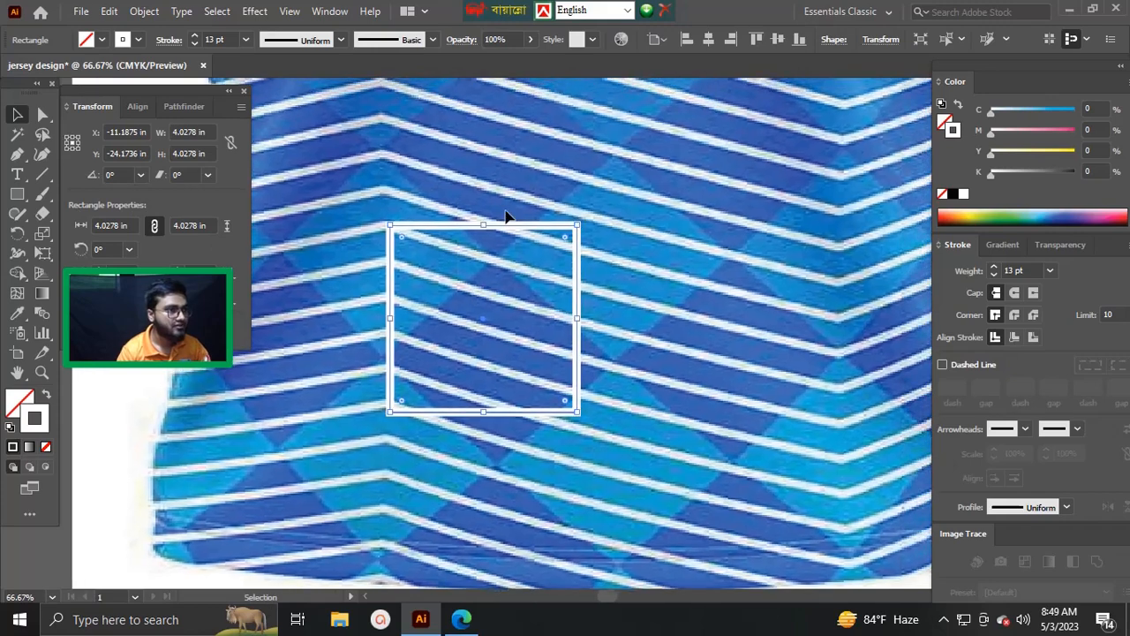
# - Swap the square's fill and stroke so it has a white fill and no stroke
pyautogui.click(48, 397)
pyautogui.press('space')
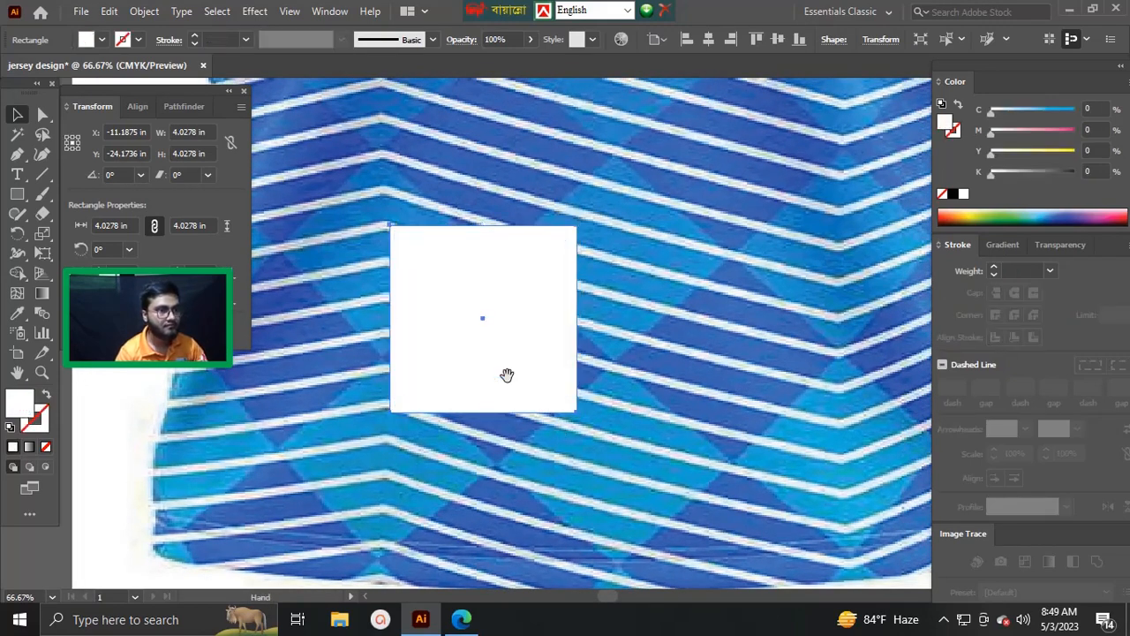
pyautogui.moveTo(504, 374); pyautogui.dragTo(539, 393)
pyautogui.scroll(-2, 544, 364)
pyautogui.scroll(2, 548, 355)
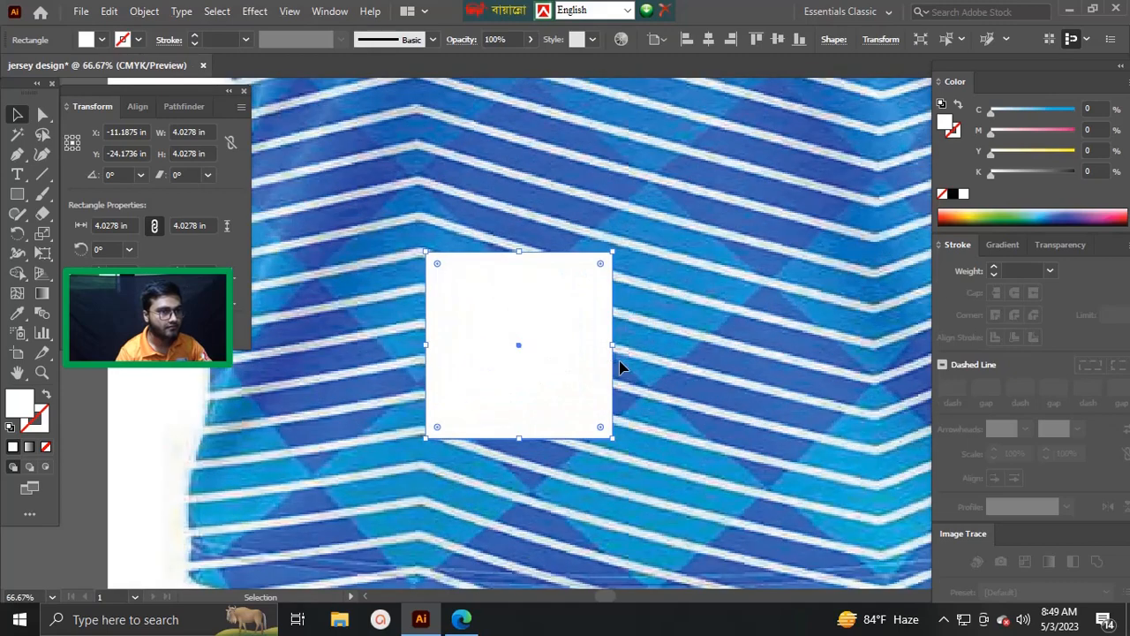
# - Shrink the square proportionally about its centre to about 3.26 in wide
pyautogui.moveTo(614, 345)
pyautogui.mouseDown()
pyautogui.moveTo(575, 330)
pyautogui.moveTo(597, 348)
pyautogui.mouseUp()
pyautogui.moveTo(691, 273); pyautogui.dragTo(687, 343)
pyautogui.scroll(-2, 686, 344)
pyautogui.moveTo(674, 386); pyautogui.dragTo(664, 357)
pyautogui.moveTo(688, 252); pyautogui.dragTo(700, 380)
pyautogui.moveTo(698, 124); pyautogui.dragTo(707, 268)
pyautogui.scroll(-4, 709, 326)
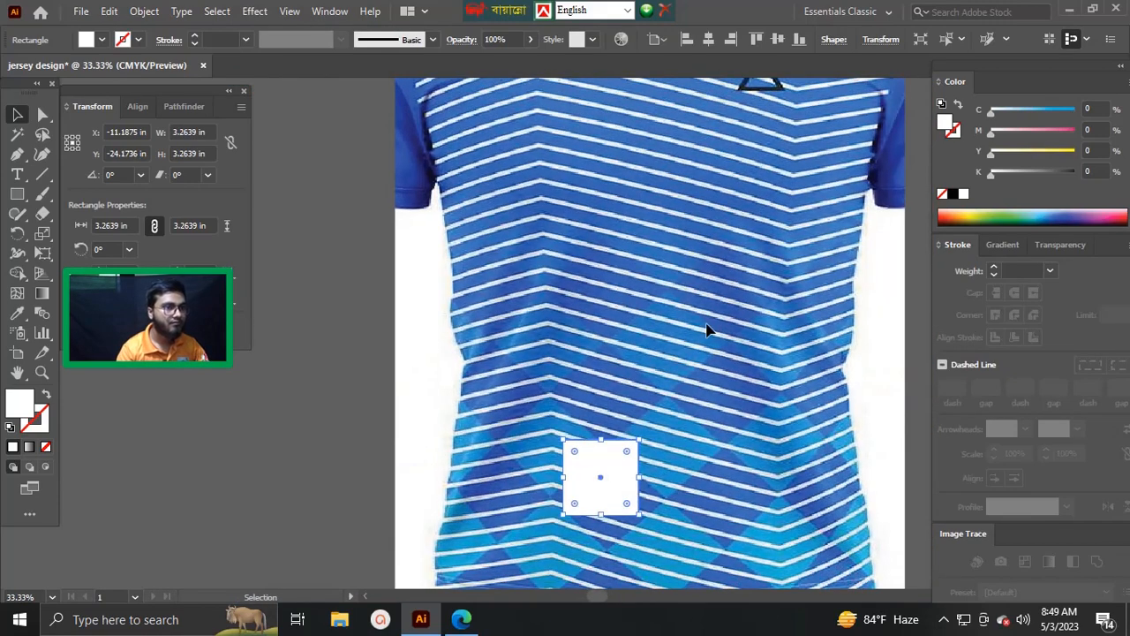
# - Fill the square with the light blue sampled from one of the shirt's diamonds
pyautogui.scroll(2, 708, 326)
pyautogui.moveTo(700, 320); pyautogui.dragTo(728, 264)
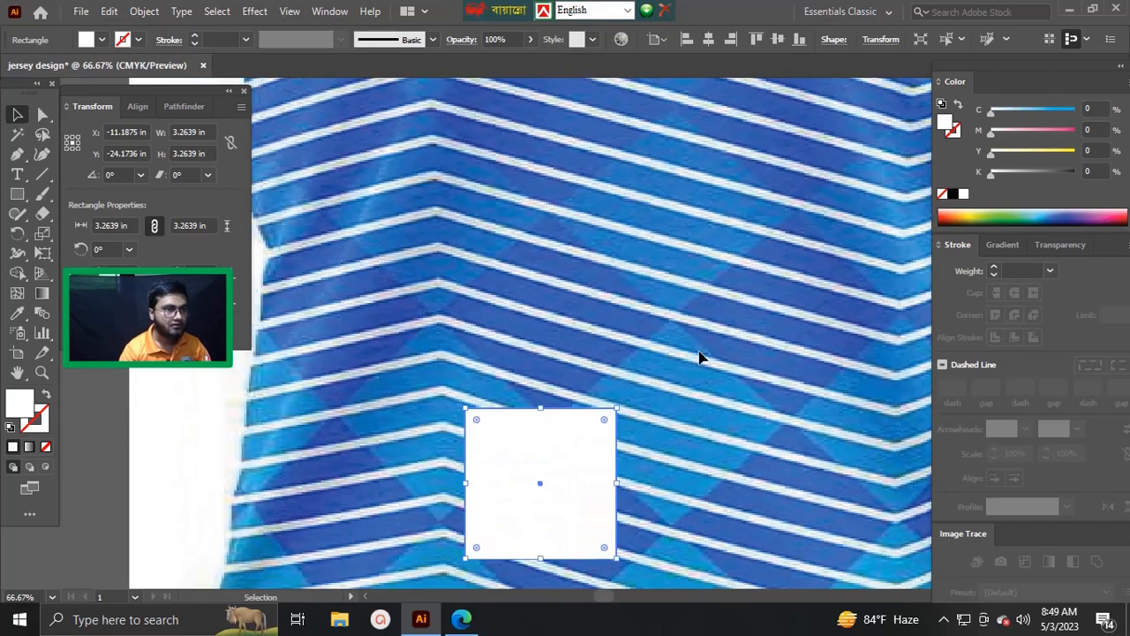
pyautogui.moveTo(680, 376); pyautogui.dragTo(623, 359)
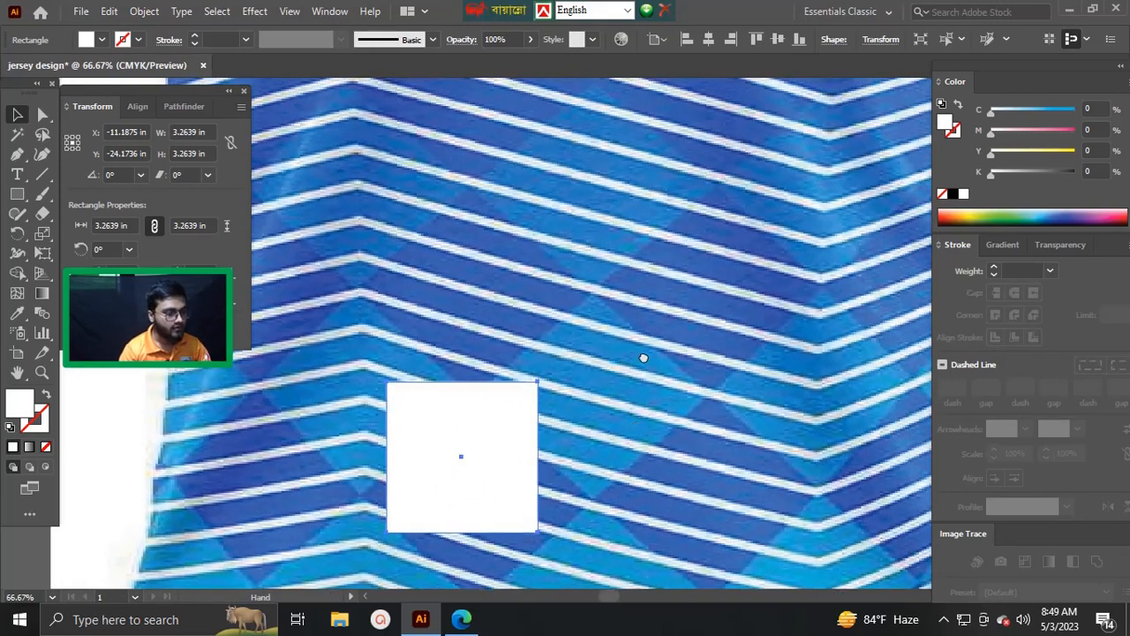
pyautogui.moveTo(633, 425); pyautogui.dragTo(674, 339)
pyautogui.click(611, 389)
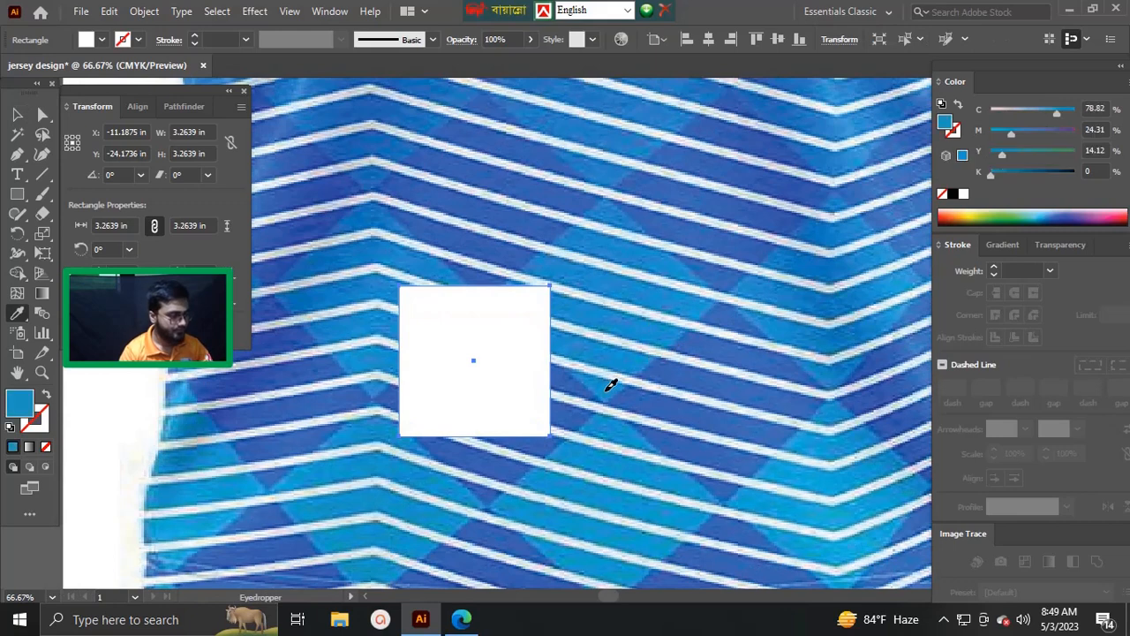
pyautogui.press('v')
# - Set the square's fill colour to C 80, M 15 and Y 10
pyautogui.click(1098, 108)
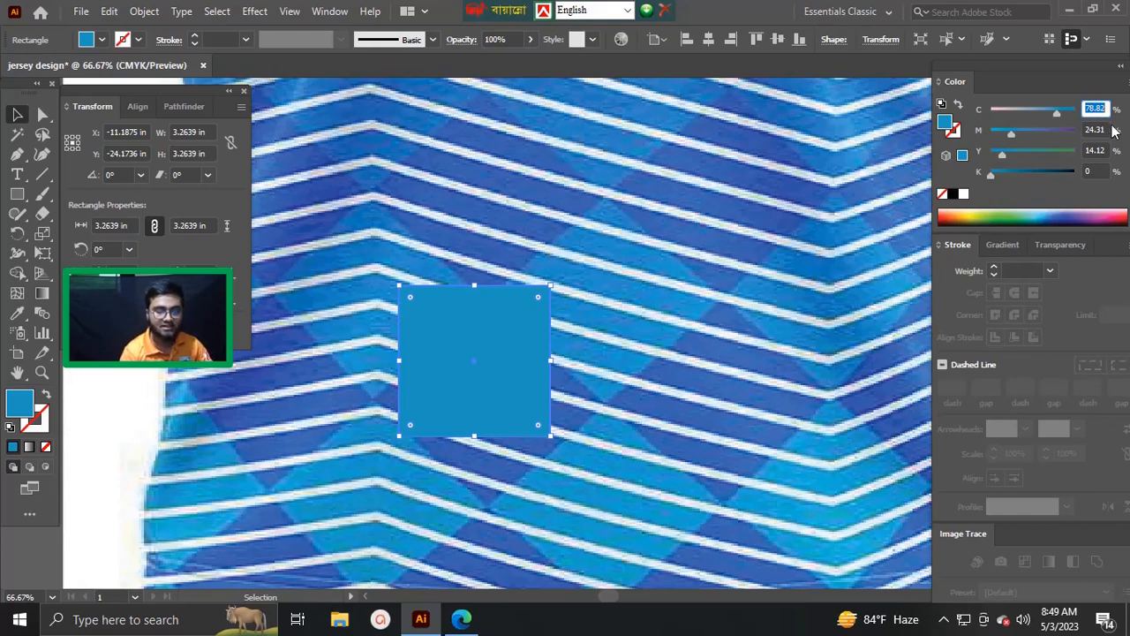
pyautogui.write('80')
pyautogui.press('Tab')
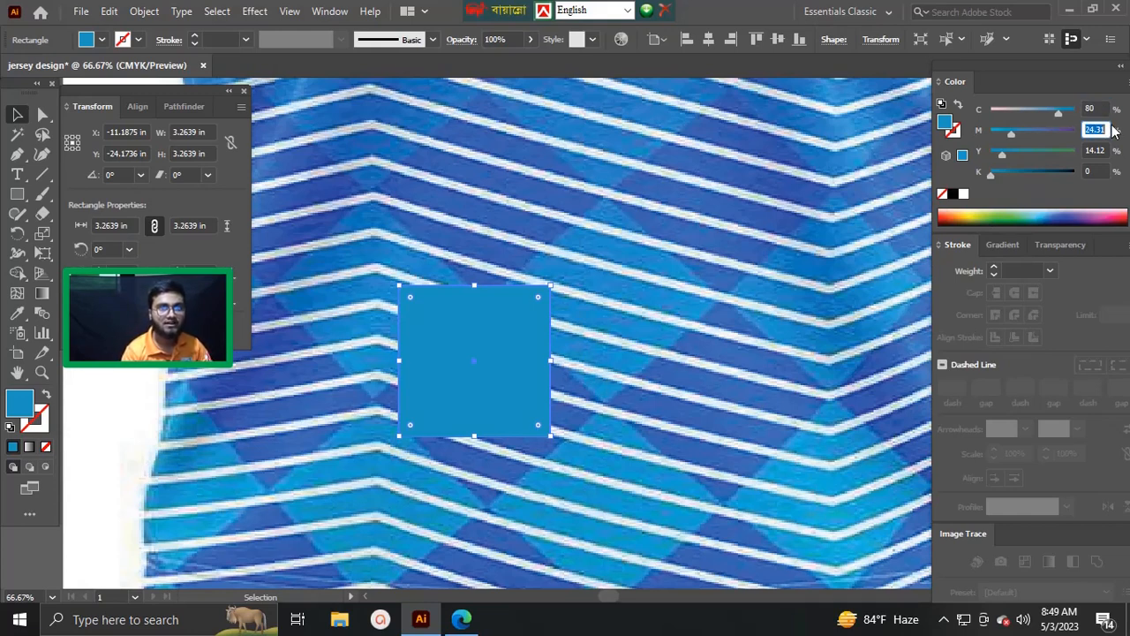
pyautogui.press('Tab')
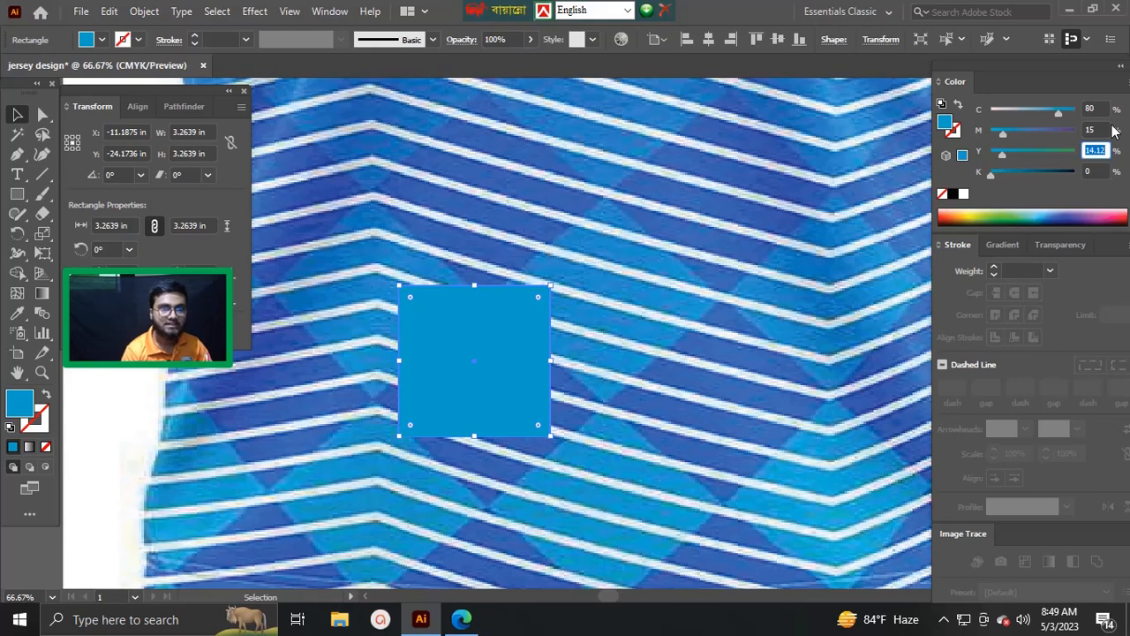
pyautogui.write('10')
pyautogui.press('Return')
# - Rotate the blue square 45° into a diamond and shift it slightly up and to the right
pyautogui.click(590, 282)
pyautogui.moveTo(547, 295); pyautogui.dragTo(542, 185)
pyautogui.click(600, 279)
pyautogui.moveTo(561, 306); pyautogui.dragTo(639, 248)
pyautogui.hotkey('ctrl', 'z')
pyautogui.scroll(4, 523, 288)
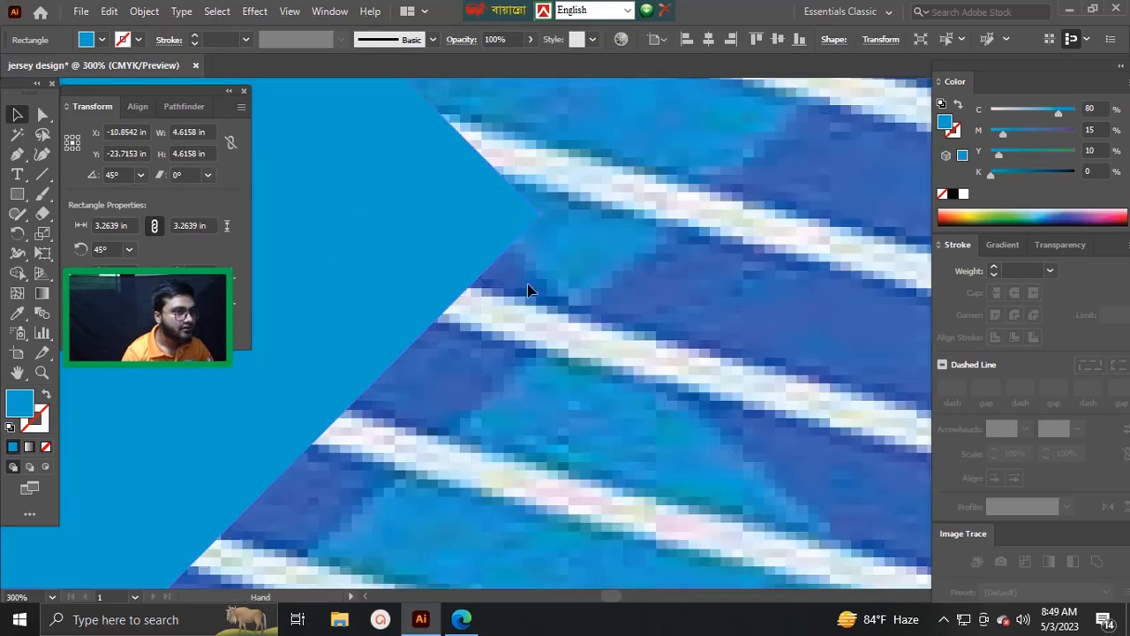
pyautogui.moveTo(528, 286); pyautogui.dragTo(453, 372)
pyautogui.moveTo(355, 265); pyautogui.dragTo(821, 256)
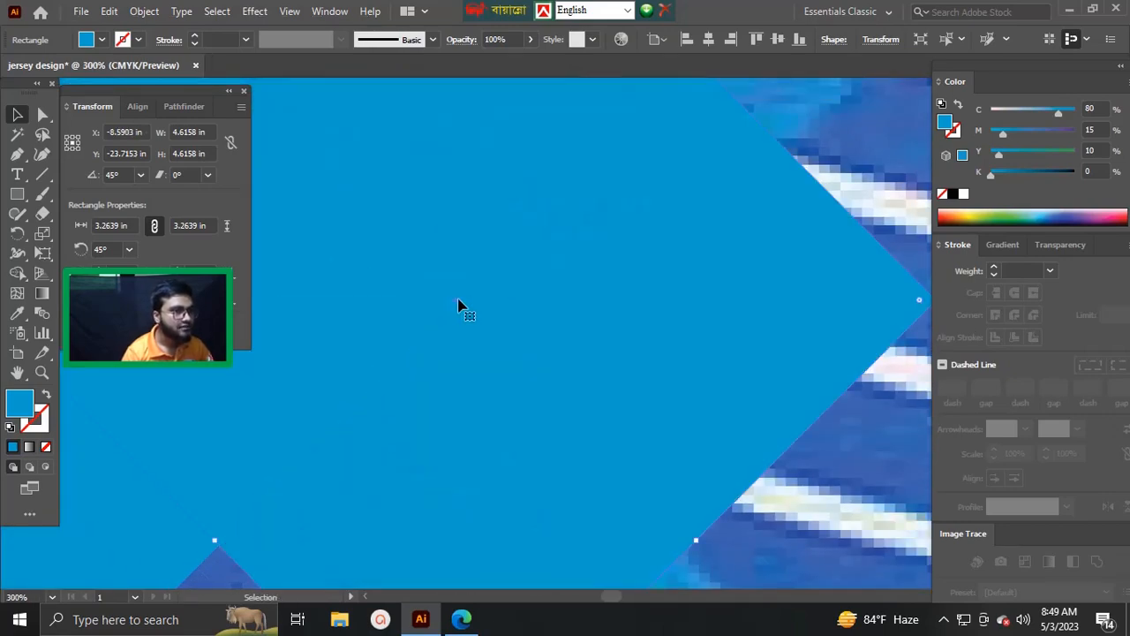
pyautogui.hotkey('ctrl', 'z')
# - Place a copy of the blue diamond about 4.6 in to its right, so that their corners meet
pyautogui.scroll(-2, 450, 335)
pyautogui.moveTo(454, 382); pyautogui.dragTo(366, 412)
pyautogui.moveTo(221, 391); pyautogui.dragTo(683, 375)
pyautogui.scroll(-4, 580, 336)
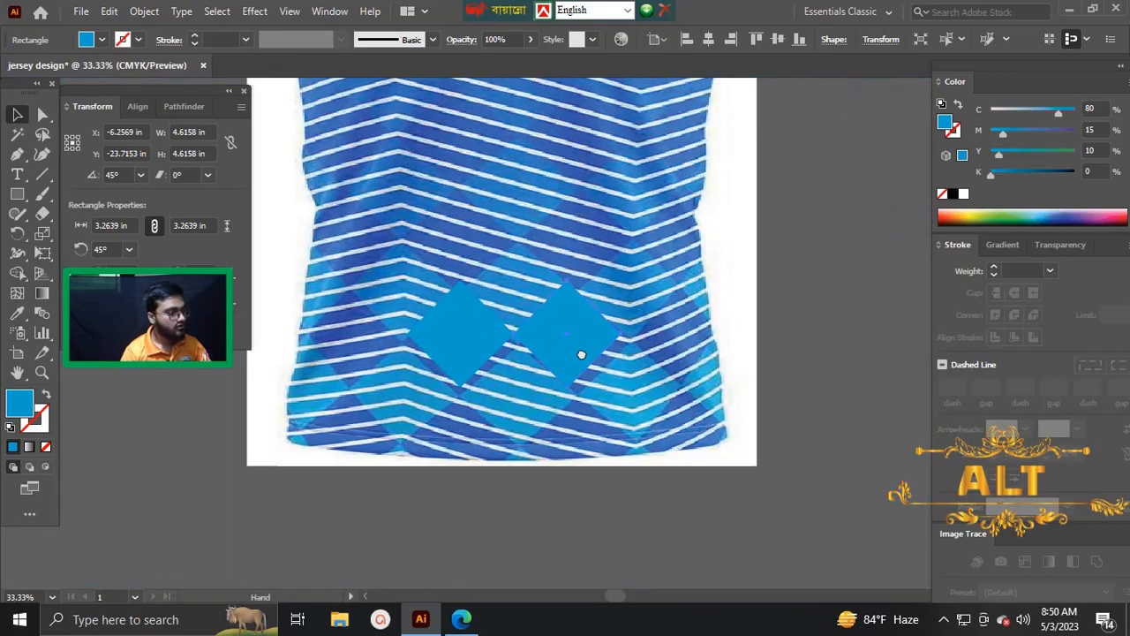
# - Repeat the sideways copy until the row holds seven blue diamonds
pyautogui.hotkey('ctrl', 'd')
pyautogui.hotkey('ctrl', 'd')
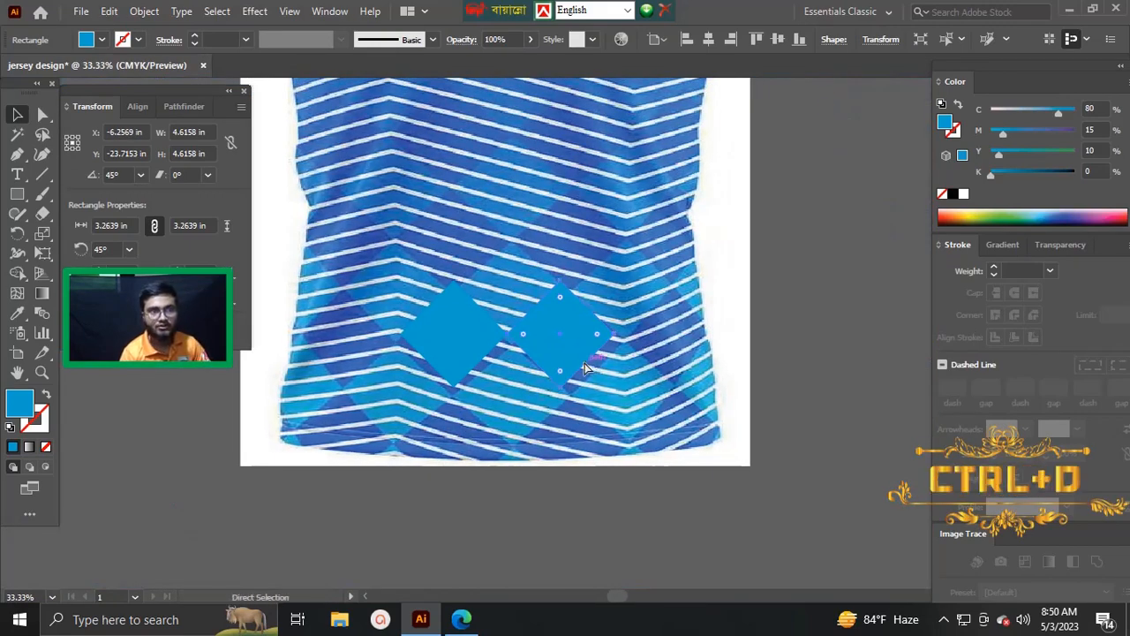
pyautogui.hotkey('ctrl', 'd')
pyautogui.hotkey('ctrl', 'd')
pyautogui.hotkey('ctrl', 'd')
pyautogui.scroll(-2, 613, 363)
# - Select the whole diamond row and move it left and slightly up, starting at the shirt image's left edge
pyautogui.moveTo(553, 335); pyautogui.dragTo(489, 337)
pyautogui.moveTo(811, 398); pyautogui.dragTo(813, 399)
pyautogui.scroll(3, 625, 357)
pyautogui.moveTo(629, 363); pyautogui.dragTo(740, 316)
pyautogui.hotkey('ctrl', 'z')
pyautogui.moveTo(821, 308); pyautogui.dragTo(634, 301)
pyautogui.scroll(-1, 656, 305)
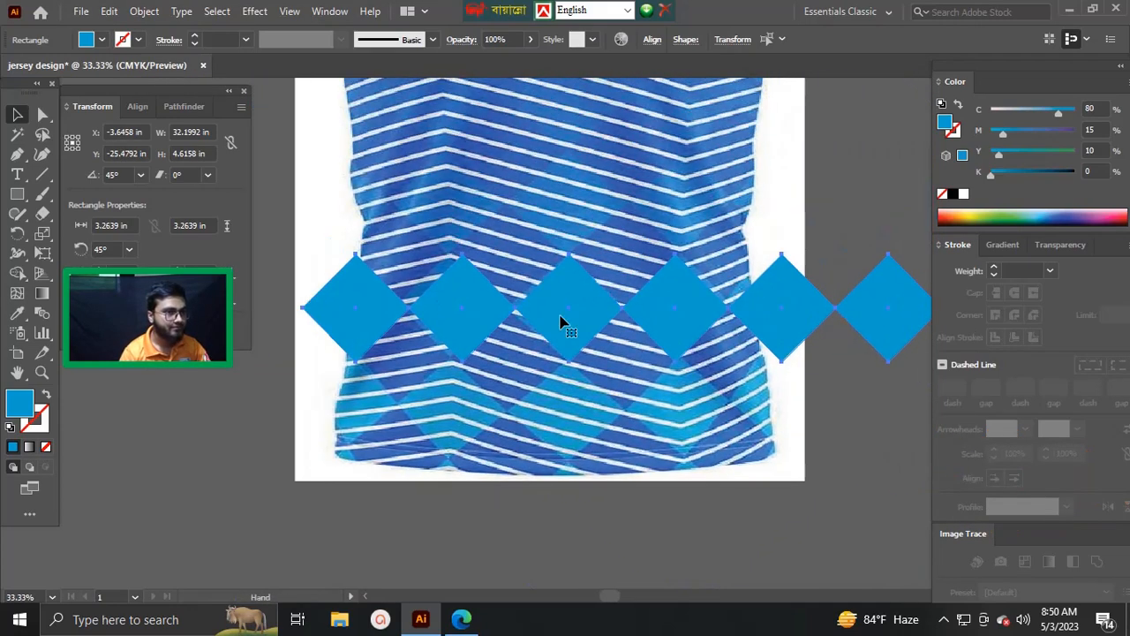
pyautogui.scroll(-1, 575, 328)
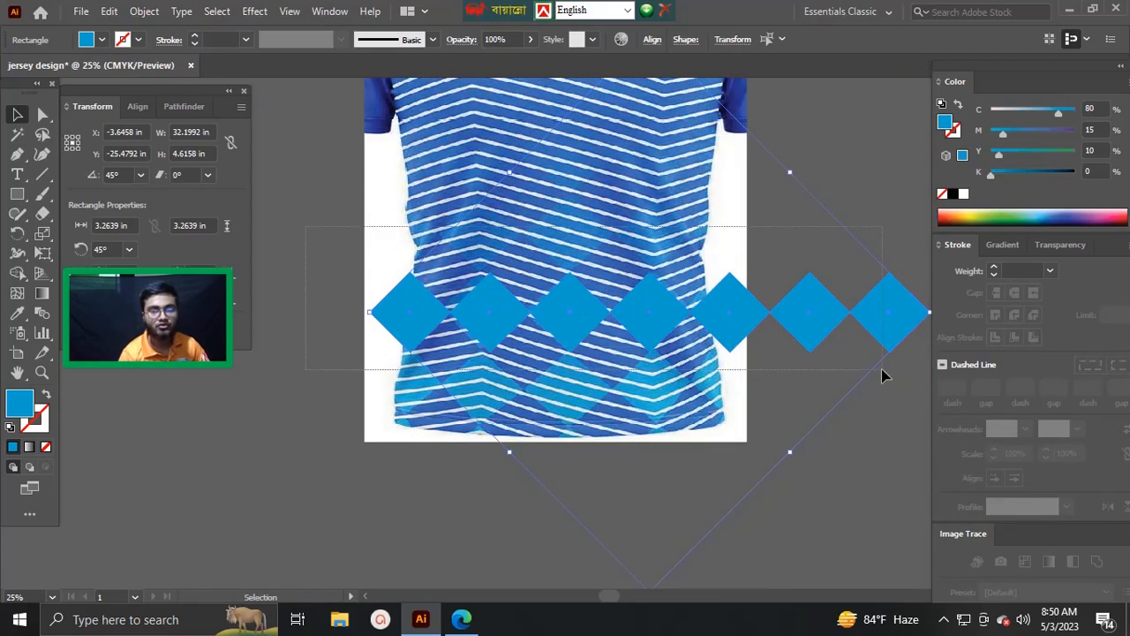
# - Place a copy of the diamond row about 4.6 in directly below, with the diamond corners meeting
pyautogui.moveTo(745, 397); pyautogui.dragTo(820, 336)
pyautogui.scroll(3, 683, 264)
pyautogui.moveTo(746, 250); pyautogui.dragTo(746, 445)
pyautogui.scroll(-2, 718, 397)
pyautogui.moveTo(746, 373); pyautogui.dragTo(628, 347)
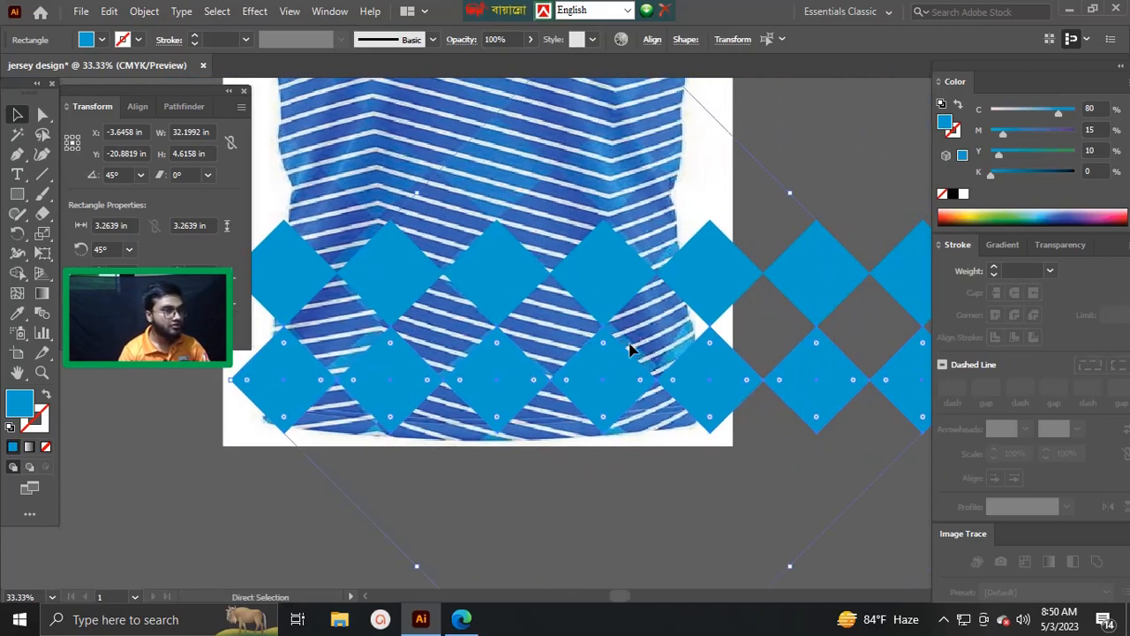
# - Repeat the downward row copy until the grid has seven rows of blue diamonds
pyautogui.hotkey('ctrl', 'd')
pyautogui.hotkey('ctrl', 'd')
pyautogui.hotkey('ctrl', 'd')
pyautogui.scroll(-3, 655, 342)
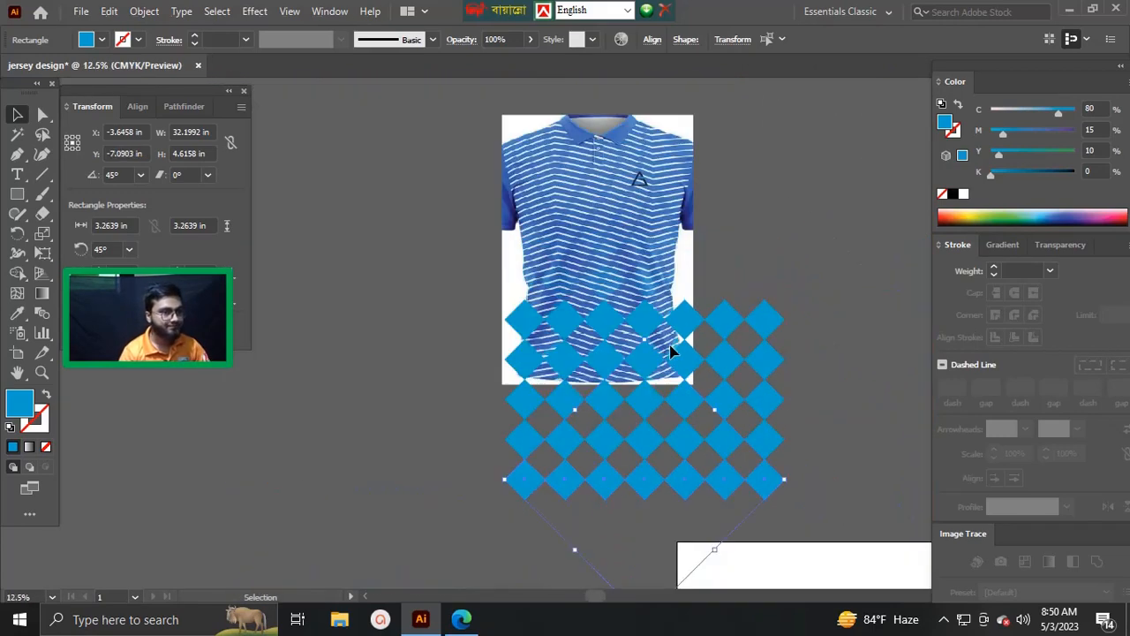
pyautogui.moveTo(655, 343); pyautogui.dragTo(671, 348)
pyautogui.hotkey('ctrl', 'd')
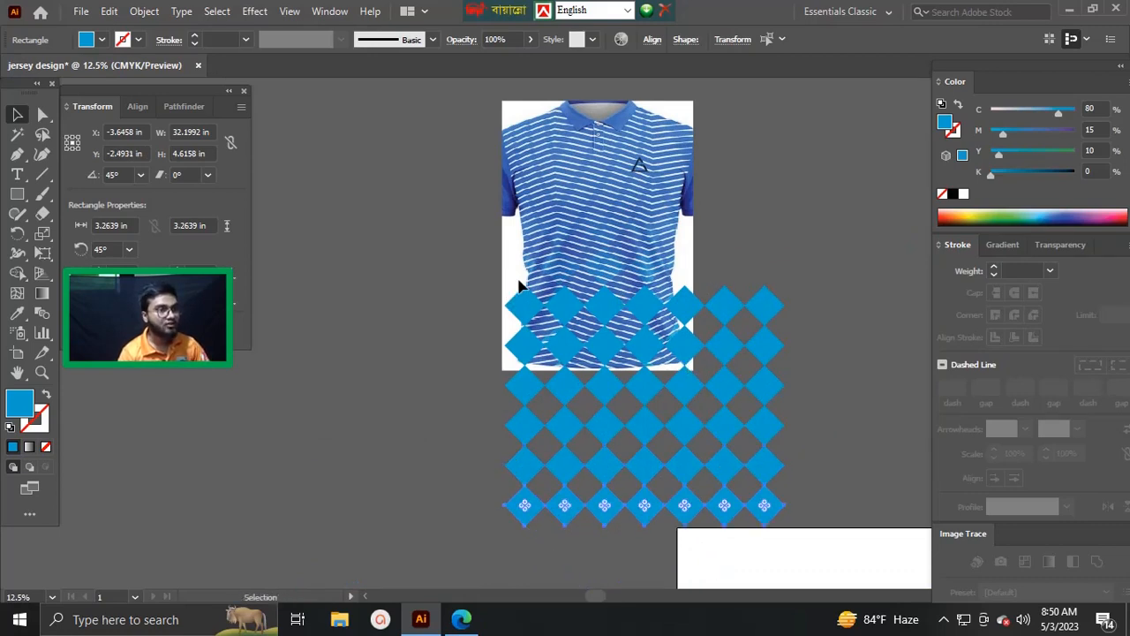
pyautogui.hotkey('ctrl', 'd')
# - Group the whole diamond grid, move it up over the shirt's body and deselect it
pyautogui.moveTo(494, 287); pyautogui.dragTo(852, 560)
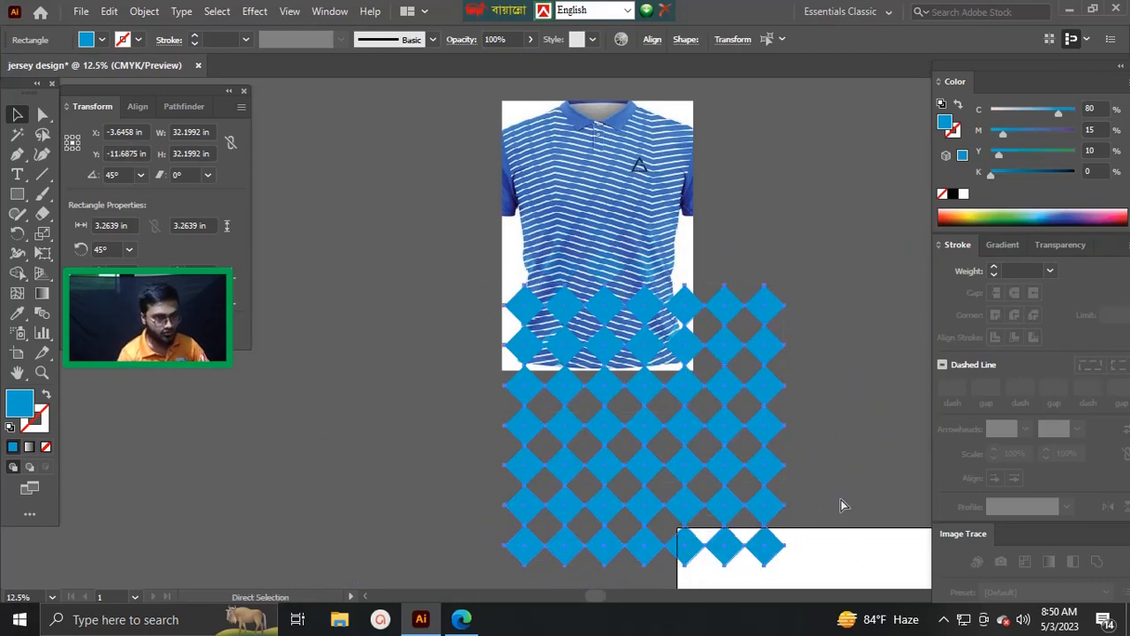
pyautogui.hotkey('ctrl', 'g')
pyautogui.moveTo(761, 434); pyautogui.dragTo(747, 340)
pyautogui.hotkey('ctrl', '=')
pyautogui.hotkey('ctrl', '=')
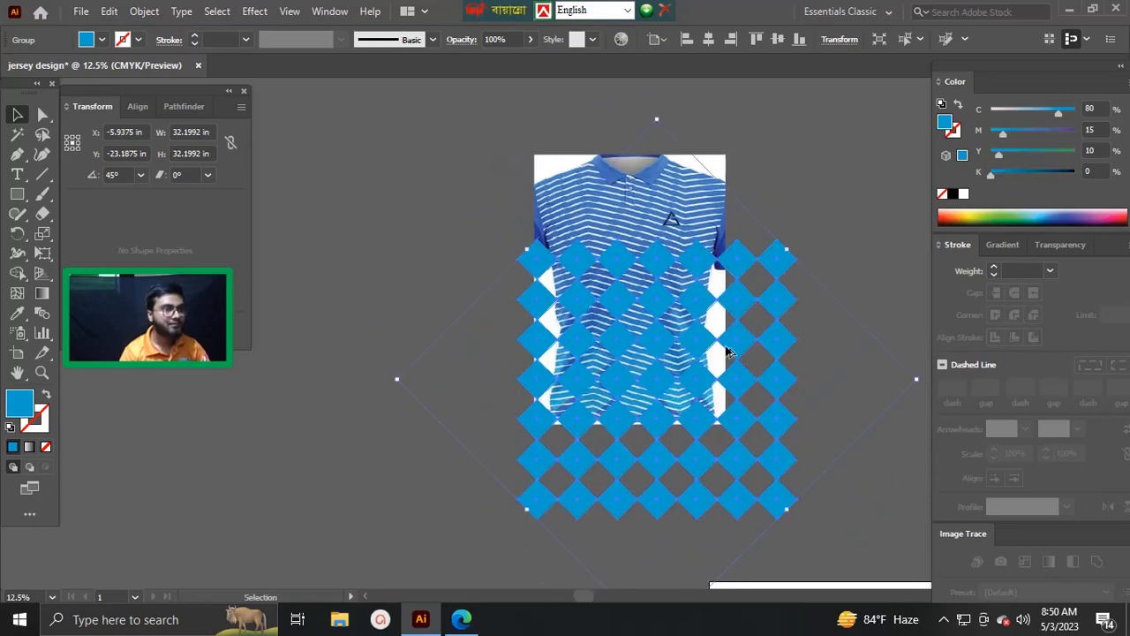
pyautogui.moveTo(673, 318); pyautogui.dragTo(699, 346)
pyautogui.hotkey('ctrl', '-')
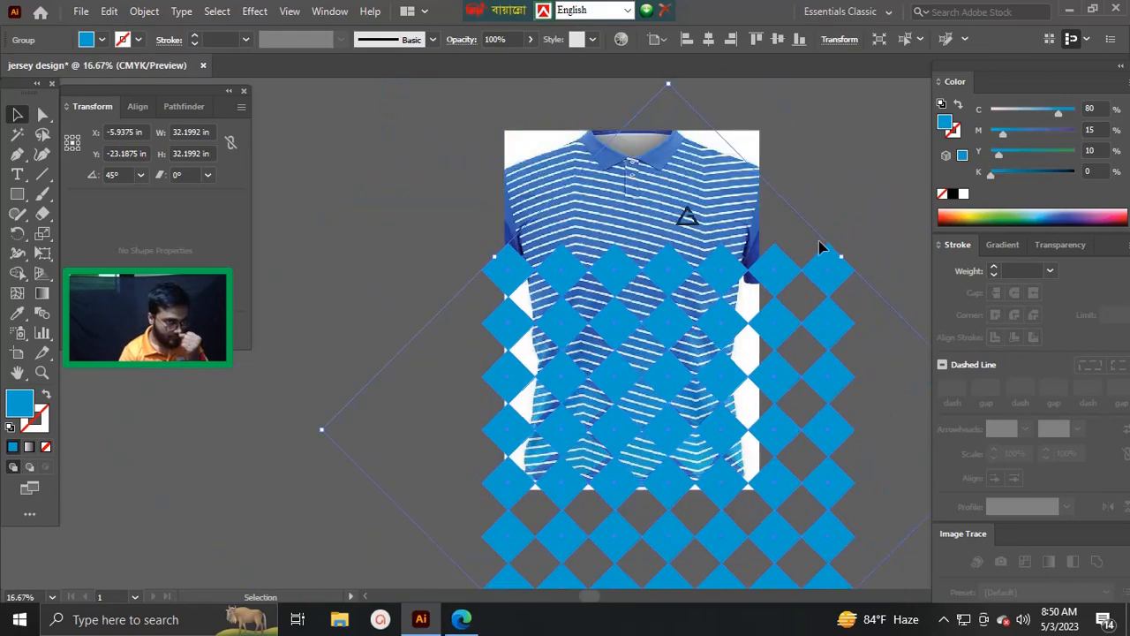
pyautogui.click(835, 221)
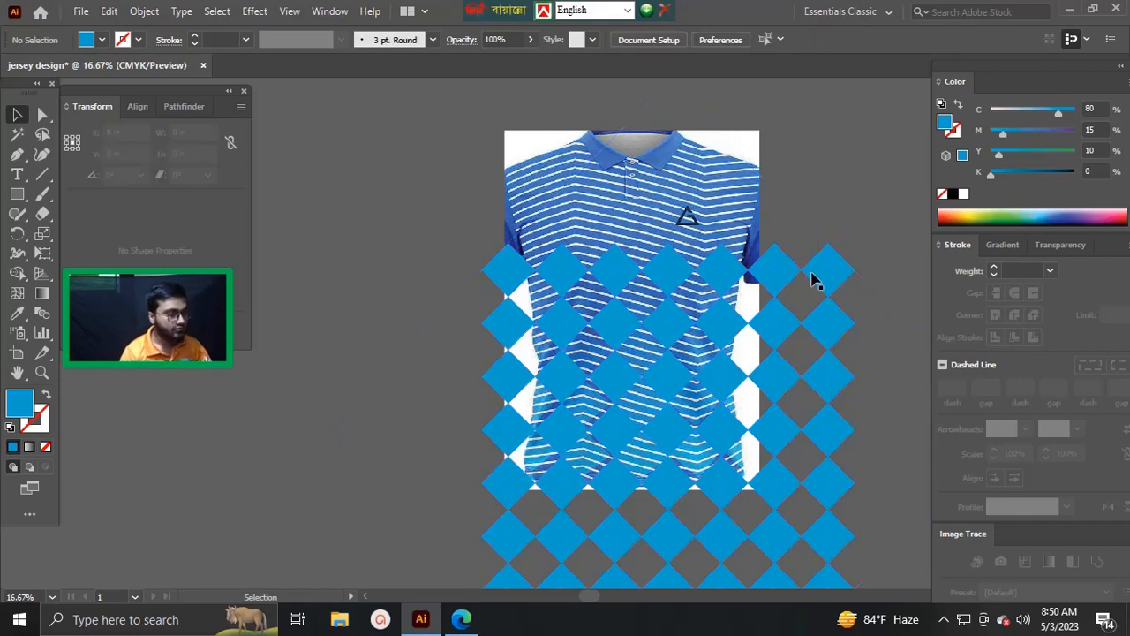
# - Create a rectangle 22 in wide and 31 in high in the empty area to the right of the shirt
pyautogui.hscroll(5, 651, 343)
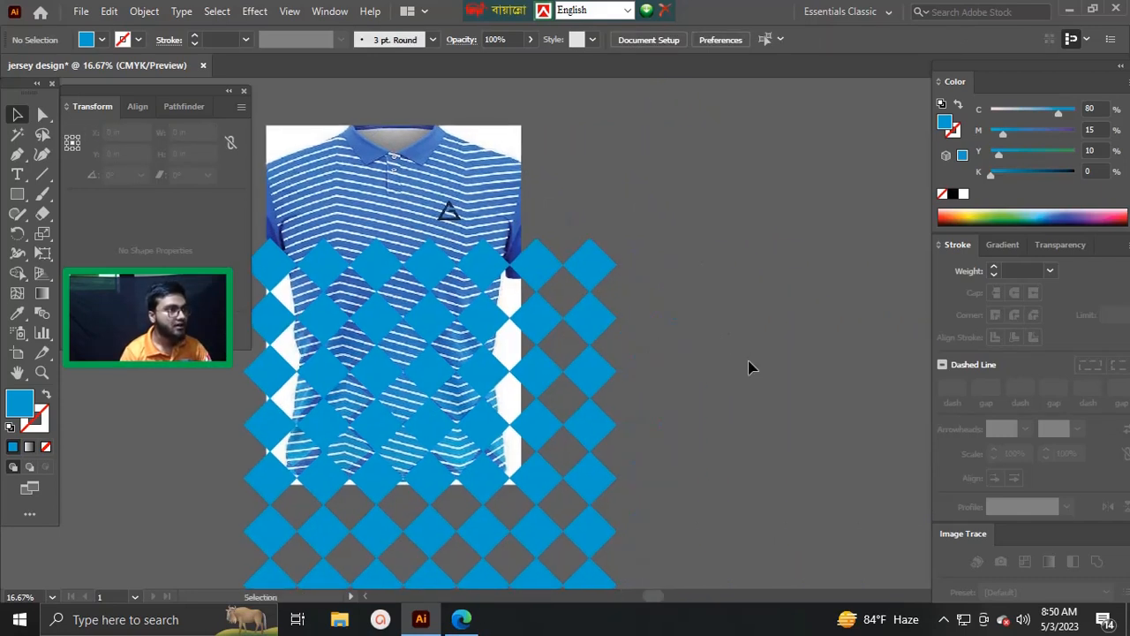
pyautogui.click(21, 194)
pyautogui.click(710, 266)
pyautogui.write('22')
pyautogui.press('Tab')
pyautogui.write('31')
pyautogui.press('Return')
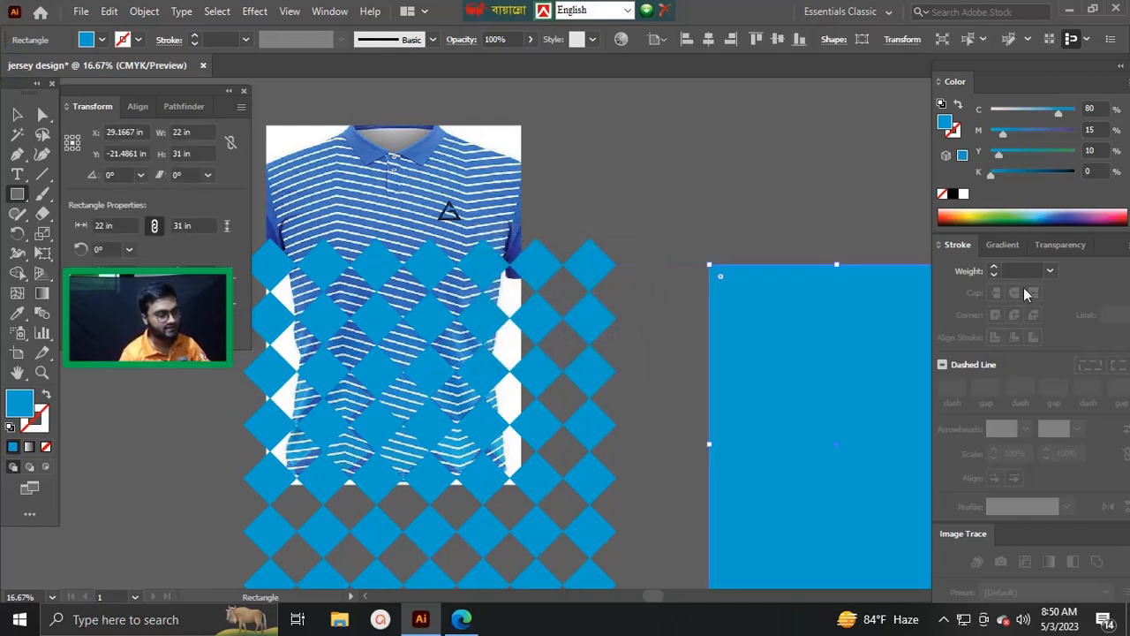
# - Move the blue rectangle up and left so it stands beside the shirt image, level with it
pyautogui.press('v')
pyautogui.moveTo(808, 315); pyautogui.dragTo(730, 179)
pyautogui.press('space')
pyautogui.moveTo(737, 266)
pyautogui.mouseDown()
pyautogui.moveTo(673, 266)
pyautogui.moveTo(745, 282)
pyautogui.mouseUp()
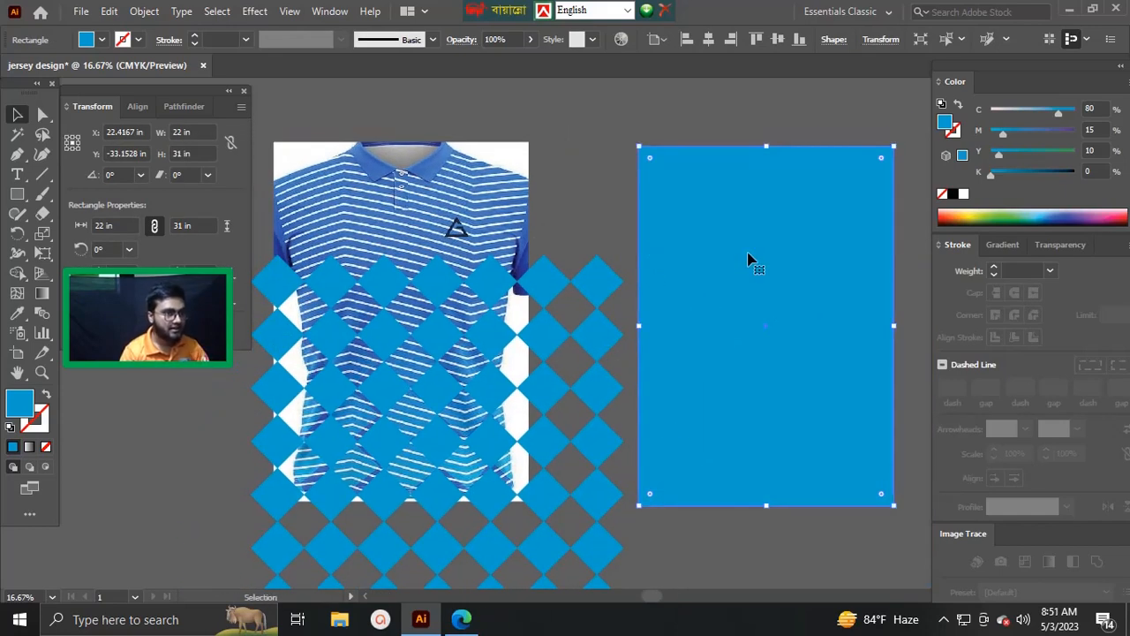
# - Hide the blue diamond grid covering the shirt image
pyautogui.press('space')
pyautogui.moveTo(542, 312); pyautogui.dragTo(596, 308)
pyautogui.scroll(2, 483, 286)
pyautogui.press('space')
pyautogui.moveTo(494, 349); pyautogui.dragTo(556, 212)
pyautogui.moveTo(546, 364); pyautogui.dragTo(559, 338)
pyautogui.moveTo(545, 282); pyautogui.dragTo(560, 285)
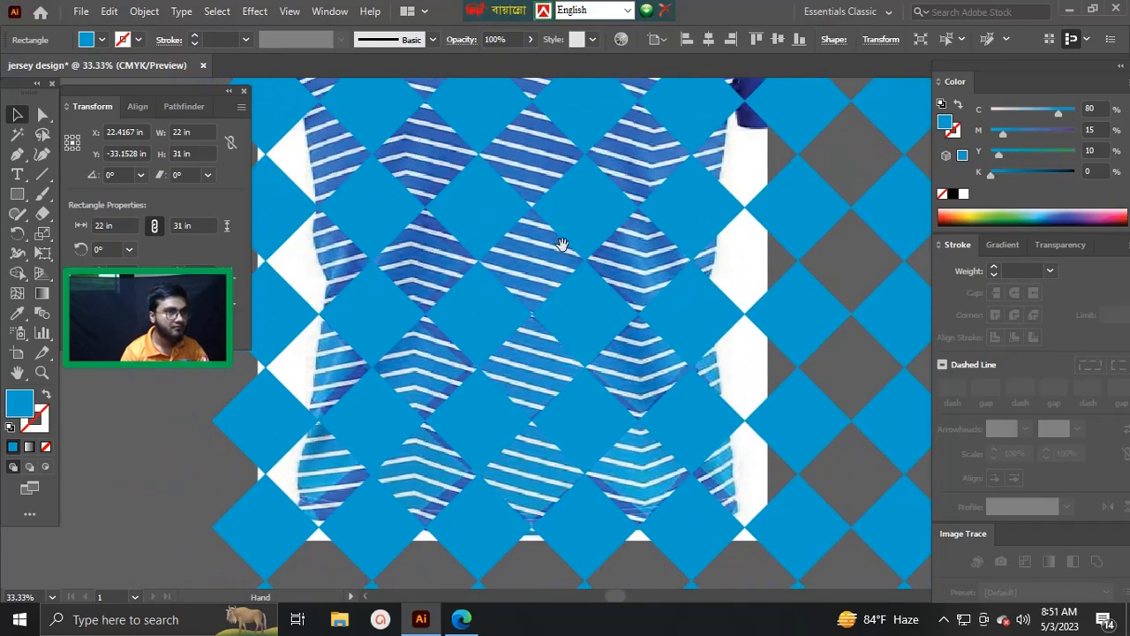
pyautogui.moveTo(564, 245); pyautogui.dragTo(574, 268)
pyautogui.moveTo(608, 376); pyautogui.dragTo(641, 300)
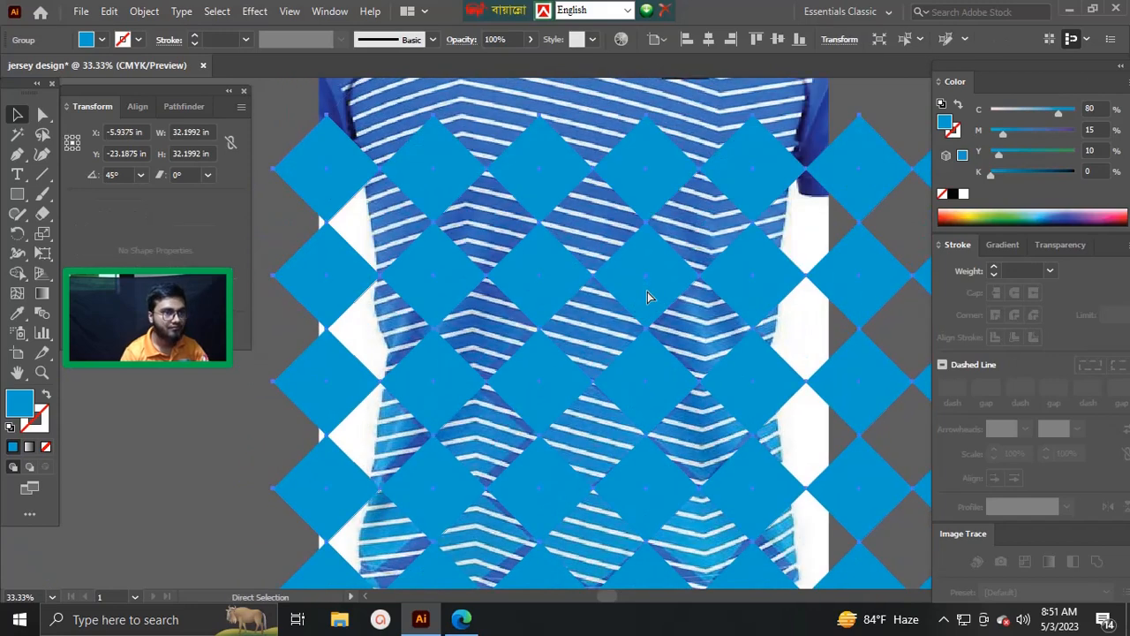
pyautogui.hotkey('ctrl', '3')
pyautogui.press('space')
pyautogui.moveTo(668, 389); pyautogui.dragTo(550, 358)
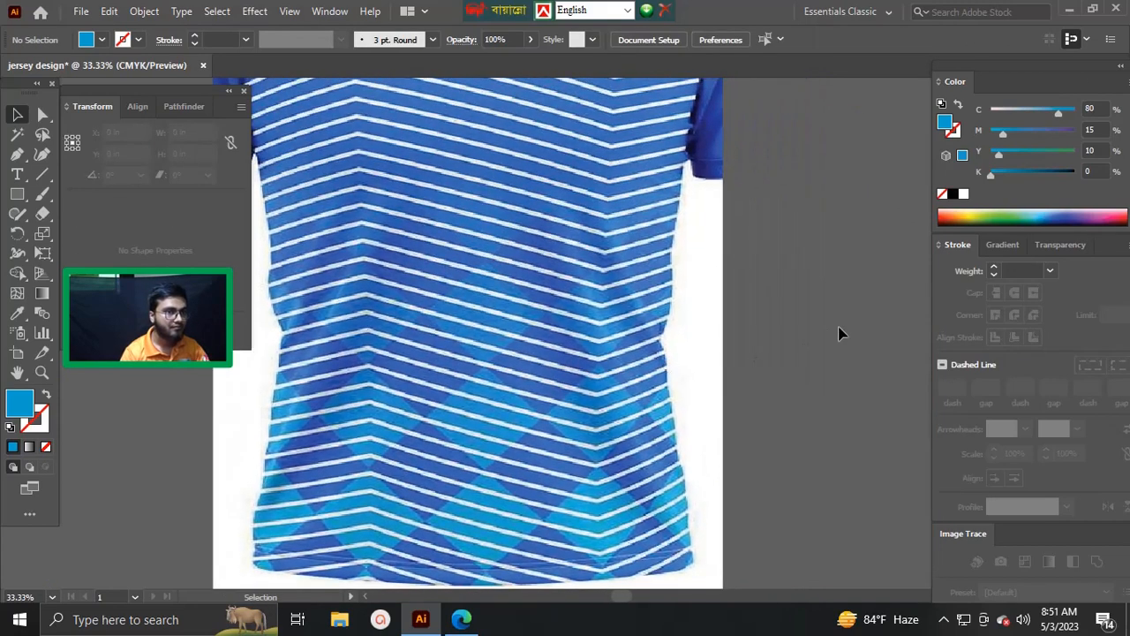
# - Select the large blue rectangle and sample the shirt's darker blue as its fill
pyautogui.press('space')
pyautogui.moveTo(841, 331); pyautogui.dragTo(603, 344)
pyautogui.click(792, 320)
pyautogui.press('space')
pyautogui.moveTo(639, 392); pyautogui.dragTo(664, 365)
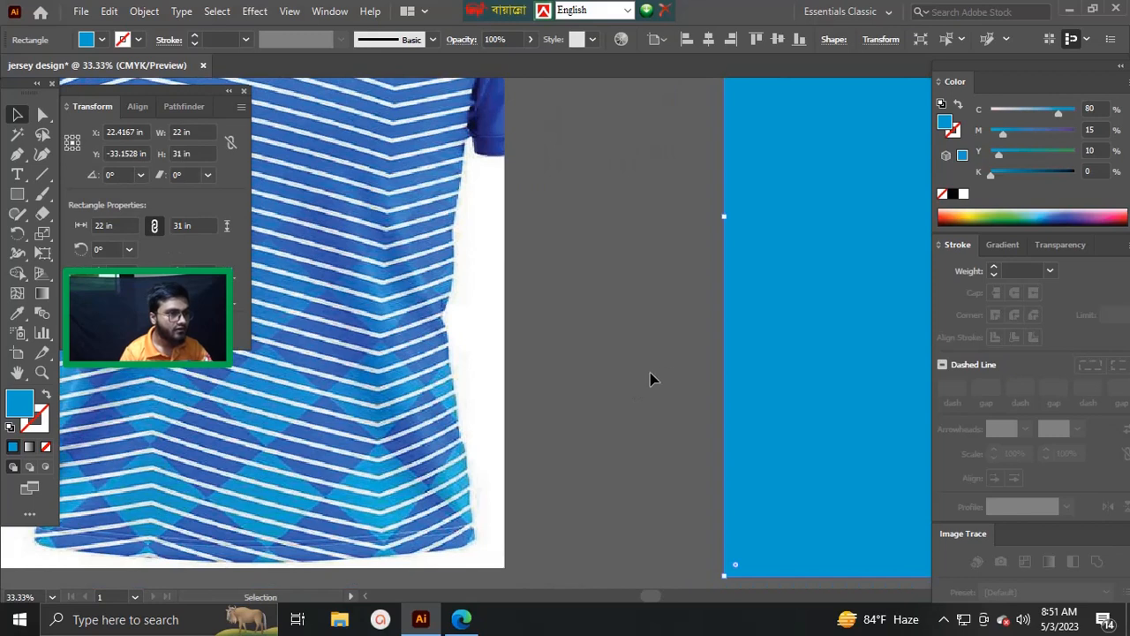
pyautogui.press('i')
pyautogui.click(324, 361)
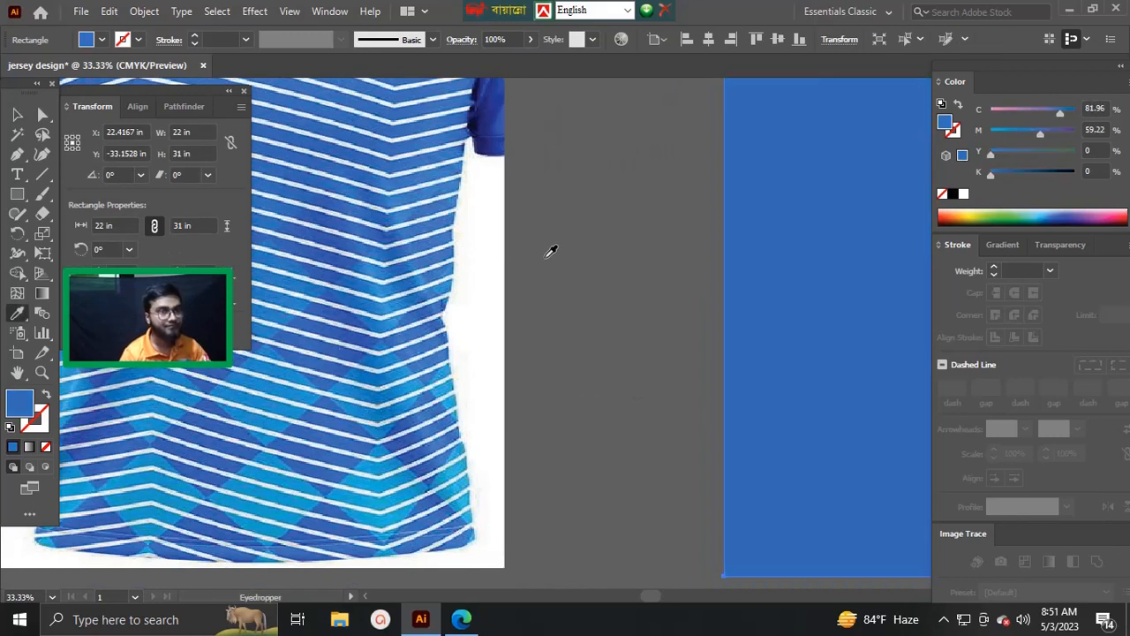
# - Set the rectangle's fill to C 85 and M 60, and deselect it
pyautogui.press('v')
pyautogui.click(1101, 108)
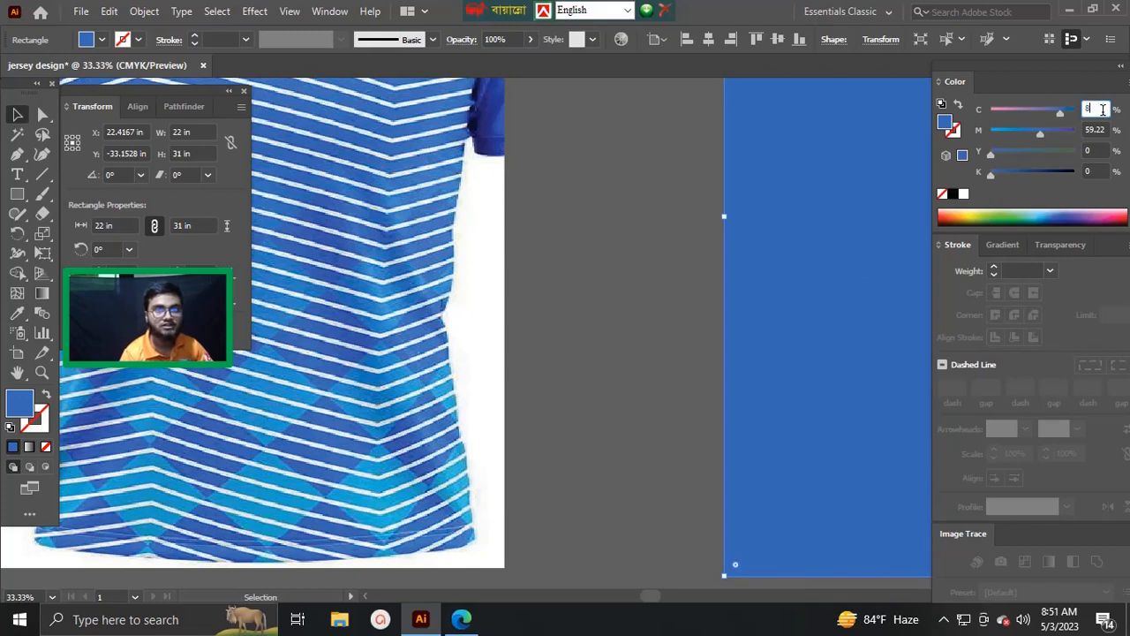
pyautogui.write('85')
pyautogui.press('Tab')
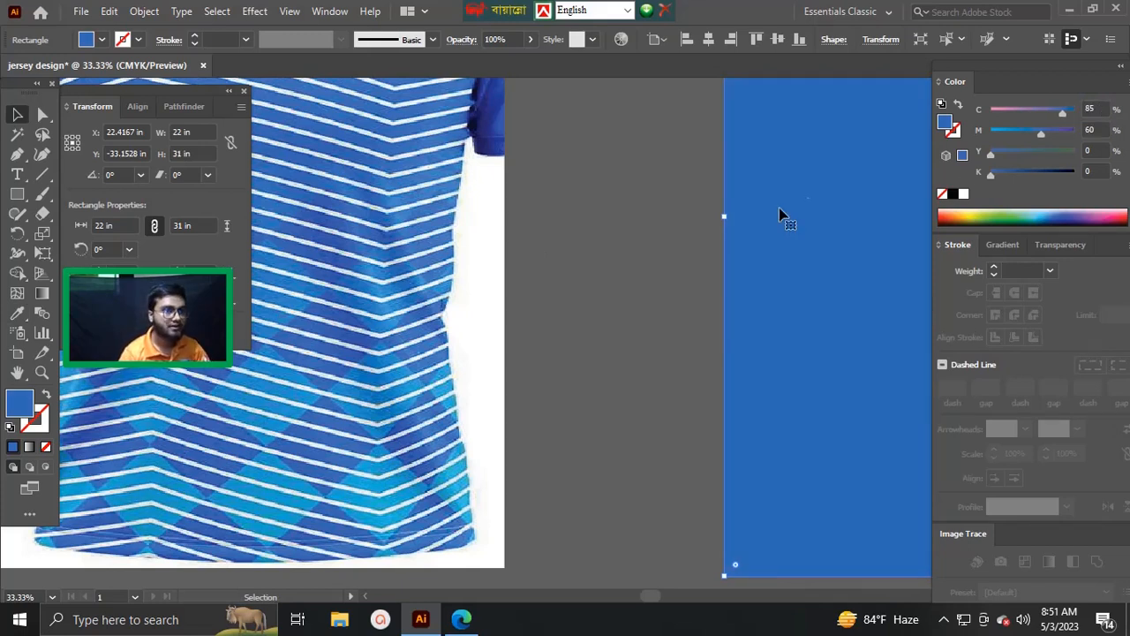
pyautogui.click(673, 194)
# - Move the blue rectangle left over the shirt image, show all hidden objects and deselect them
pyautogui.scroll(-2, 497, 185)
pyautogui.moveTo(692, 299); pyautogui.dragTo(384, 304)
pyautogui.moveTo(478, 287); pyautogui.dragTo(585, 282)
pyautogui.hotkey('ctrl', 'alt', '3')
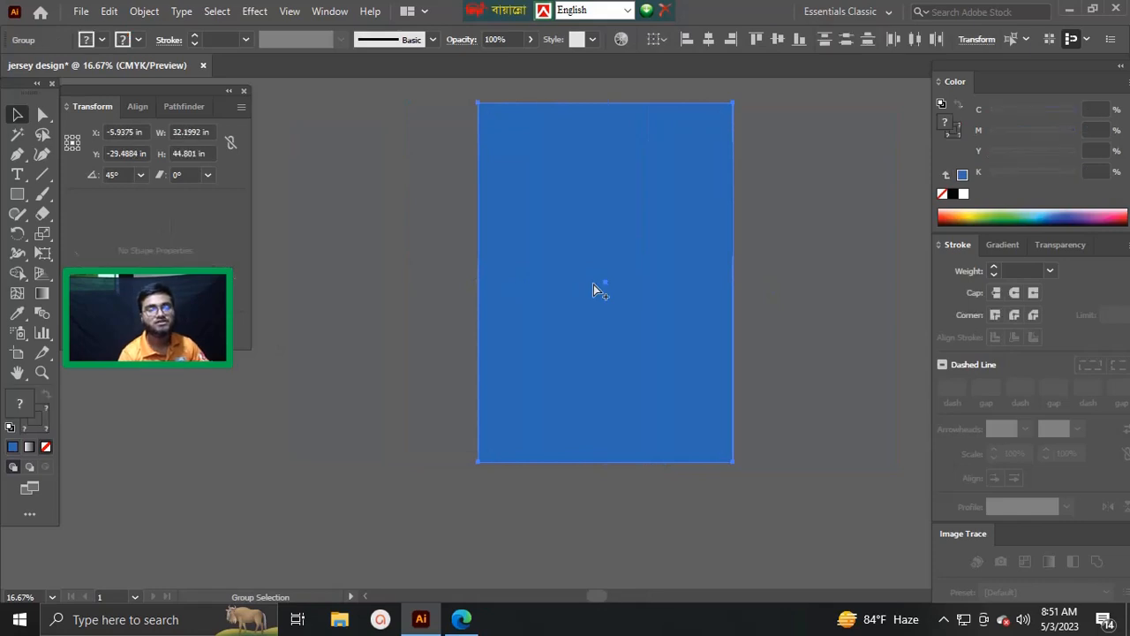
pyautogui.click(799, 174)
# - Hide the zigzag stripes and the blue rectangle, and bring all hidden objects back
pyautogui.scroll(1, 794, 176)
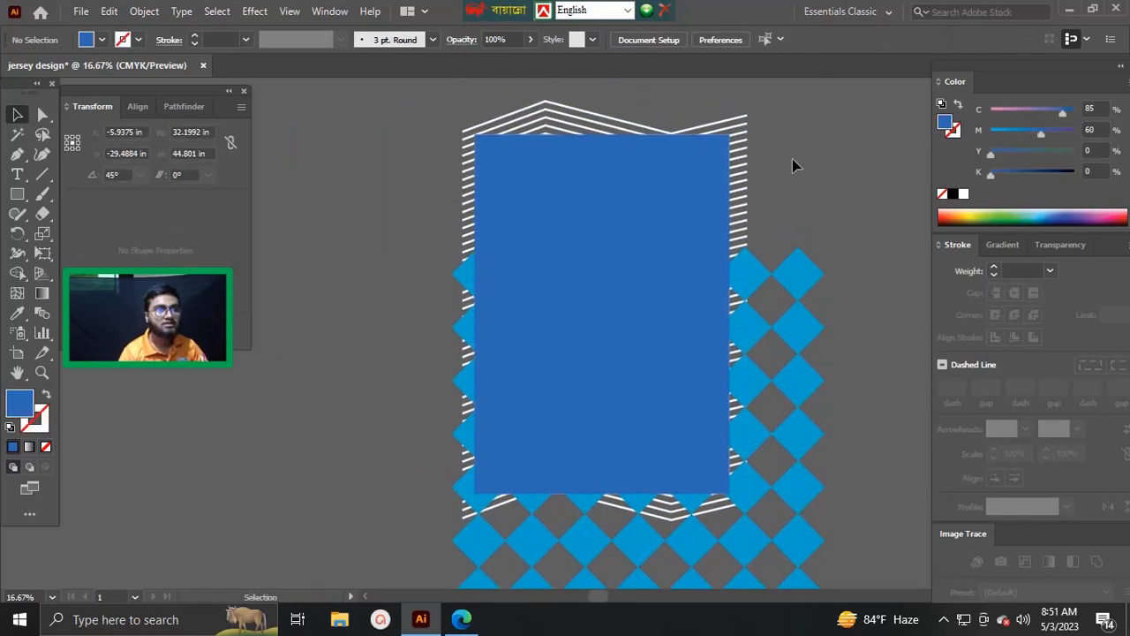
pyautogui.click(742, 179)
pyautogui.press('a')
pyautogui.press('Delete')
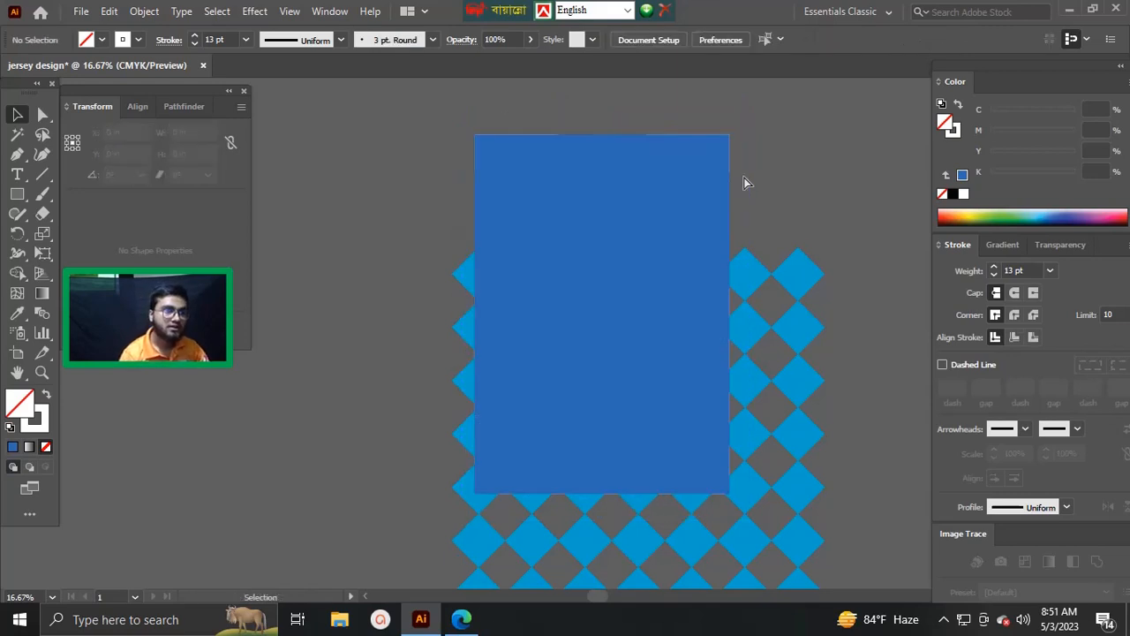
pyautogui.moveTo(653, 223); pyautogui.dragTo(603, 260)
pyautogui.click(758, 235)
pyautogui.click(726, 196)
pyautogui.click(533, 182)
pyautogui.press('Delete')
pyautogui.hscroll(1, 679, 202)
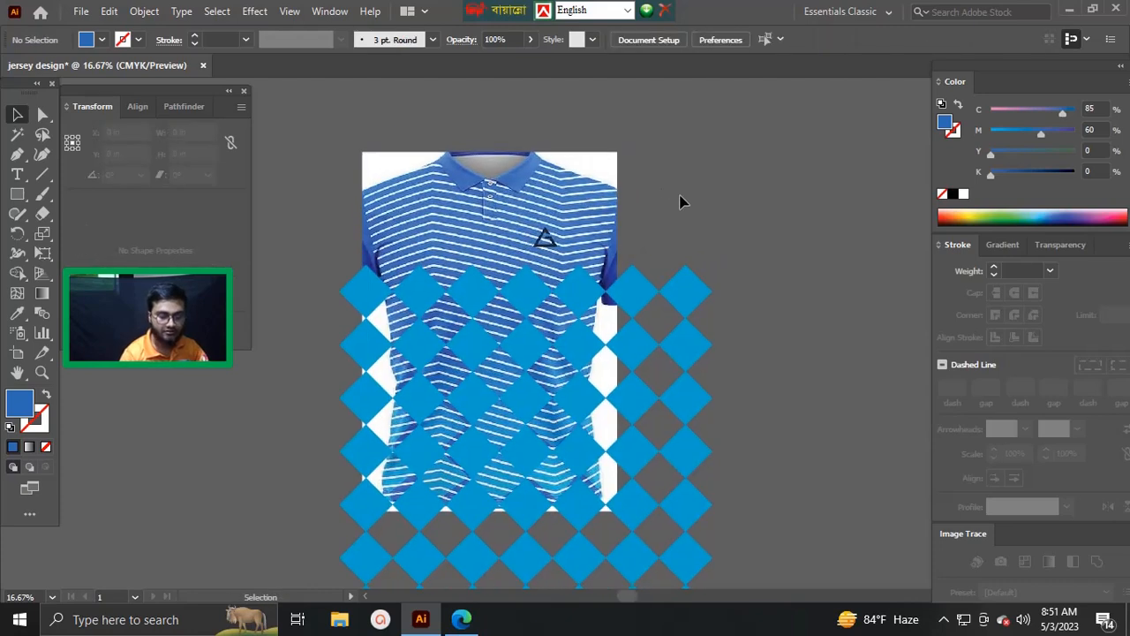
pyautogui.hotkey('ctrl', 'alt', '3')
pyautogui.click(680, 197)
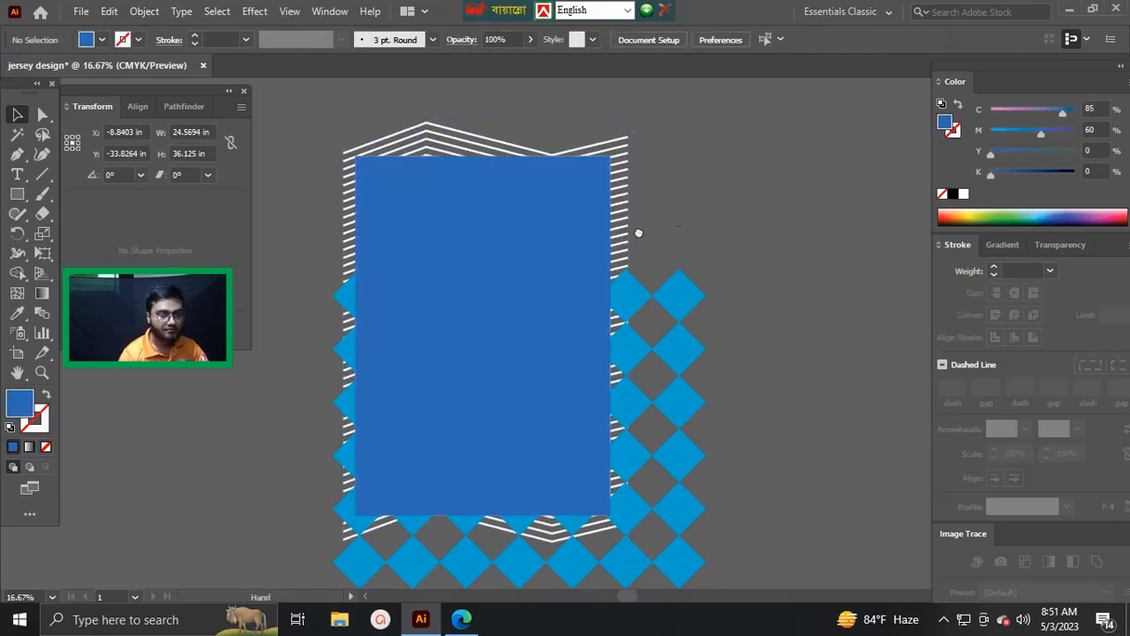
# - Hide the blue rectangle to uncover the shirt image beneath the stripes and diamonds
pyautogui.moveTo(677, 221); pyautogui.dragTo(601, 241)
pyautogui.click(464, 242)
pyautogui.hotkey('ctrl', '7')
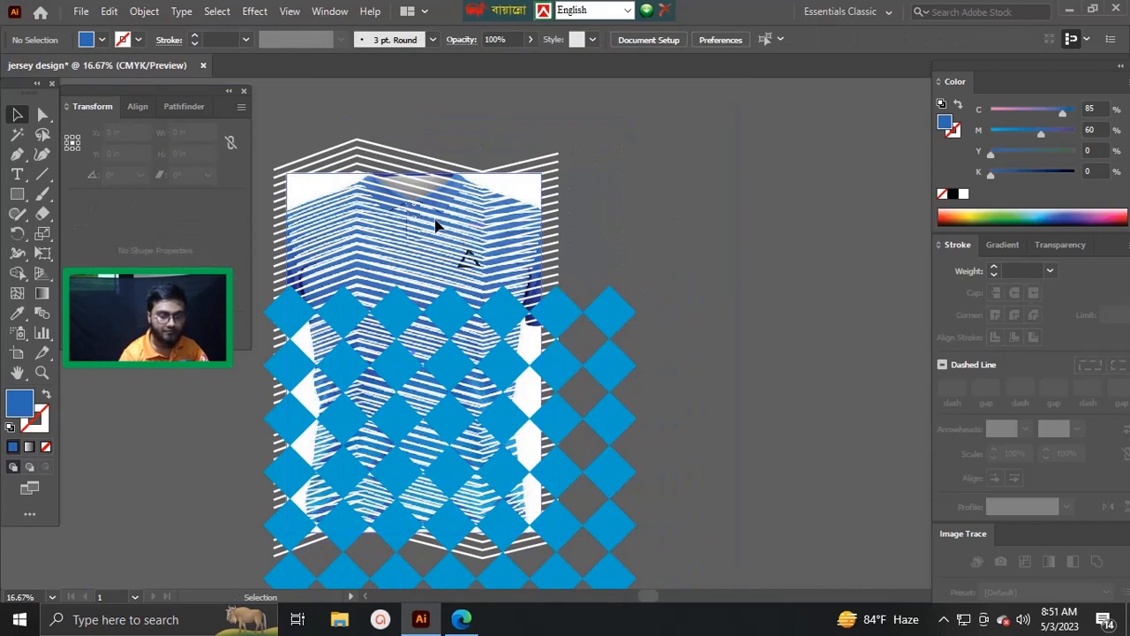
pyautogui.hotkey('ctrl', '3')
pyautogui.hotkey('ctrl', 'alt', '3')
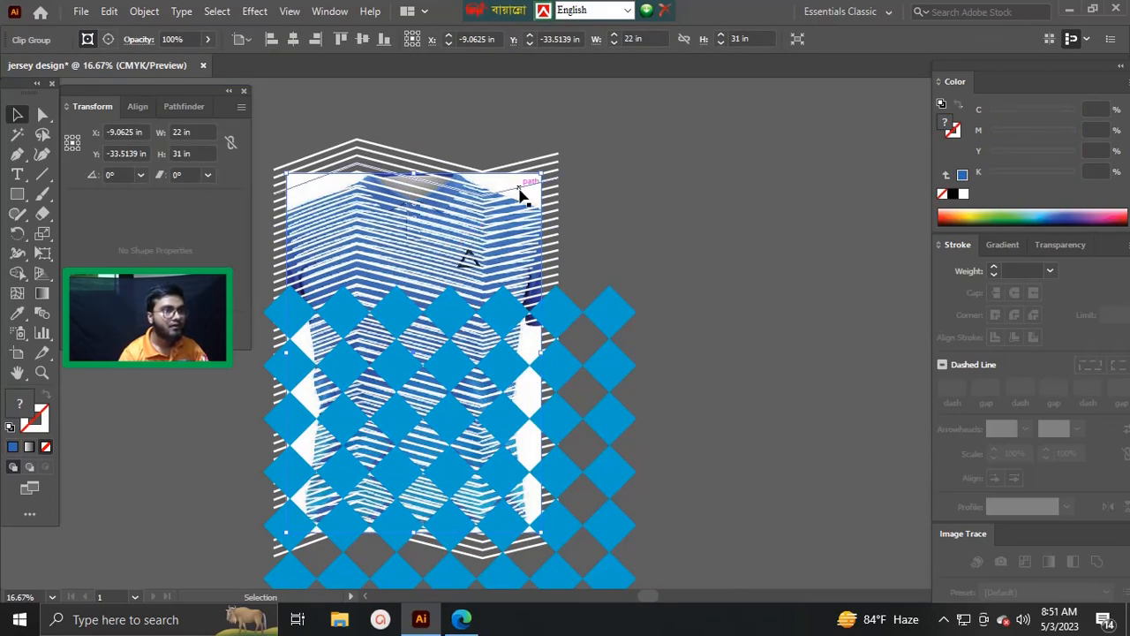
# - Select the shirt image and move it right, clear of the stripes and the diamond grid
pyautogui.click(529, 195)
pyautogui.scroll(5, 539, 208)
pyautogui.moveTo(540, 208); pyautogui.dragTo(461, 338)
pyautogui.click(677, 215)
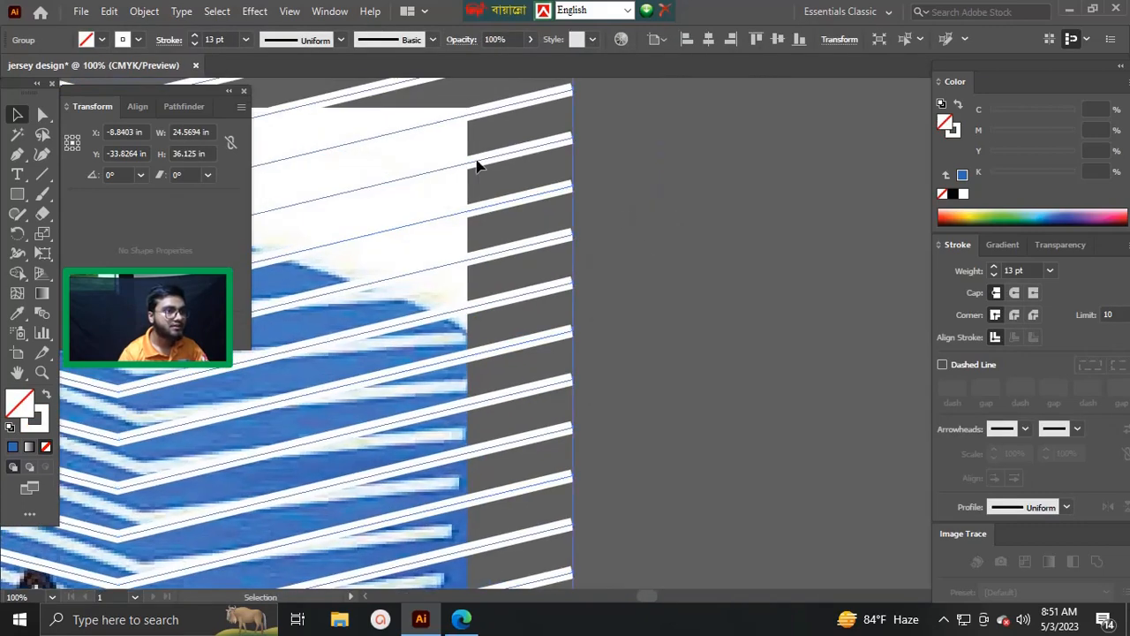
pyautogui.click(426, 198)
pyautogui.scroll(-3, 463, 212)
pyautogui.moveTo(463, 212); pyautogui.dragTo(905, 213)
pyautogui.scroll(-3, 732, 249)
pyautogui.moveTo(728, 275); pyautogui.dragTo(760, 261)
# - Show the hidden blue rectangle again over the stripes and diamonds, and clear the selection
pyautogui.click(715, 153)
pyautogui.moveTo(597, 235); pyautogui.dragTo(789, 244)
pyautogui.hotkey('ctrl', 'alt', '3')
pyautogui.click(735, 113)
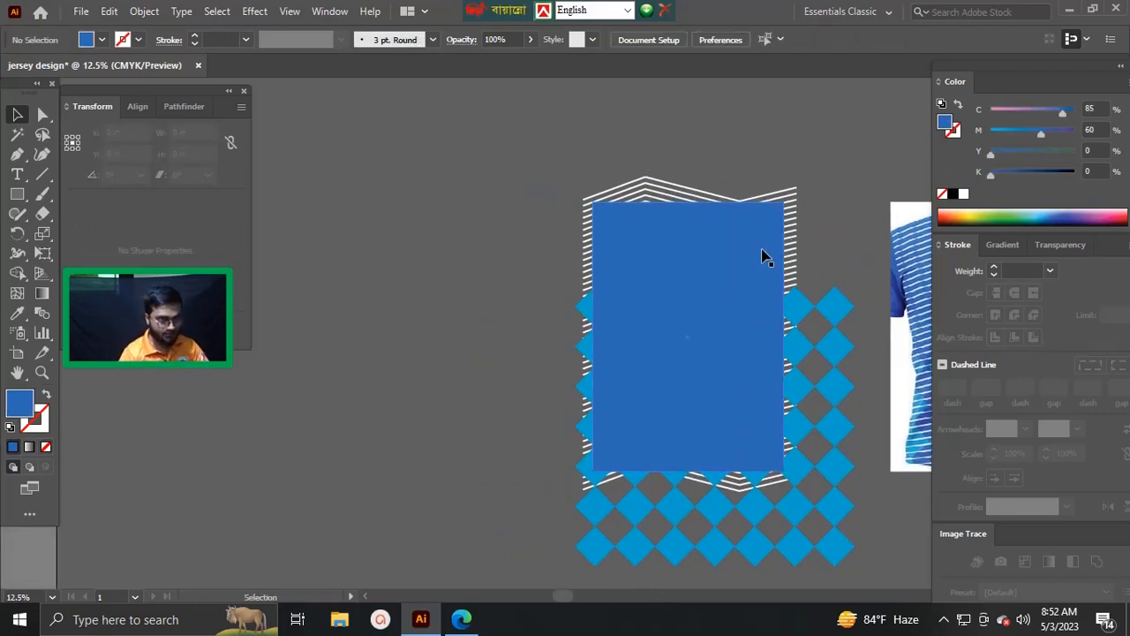
# - Try sending the blue rectangle behind the stripes and diamonds, and undo it
pyautogui.click(717, 267)
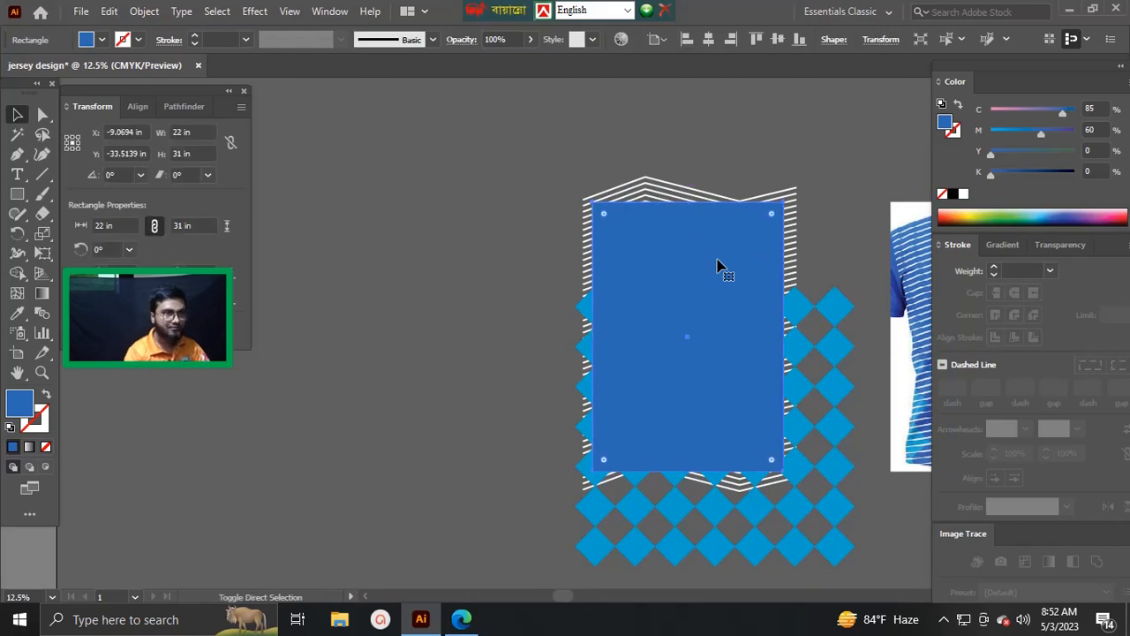
pyautogui.hotkey('ctrl', 'shift', '[')
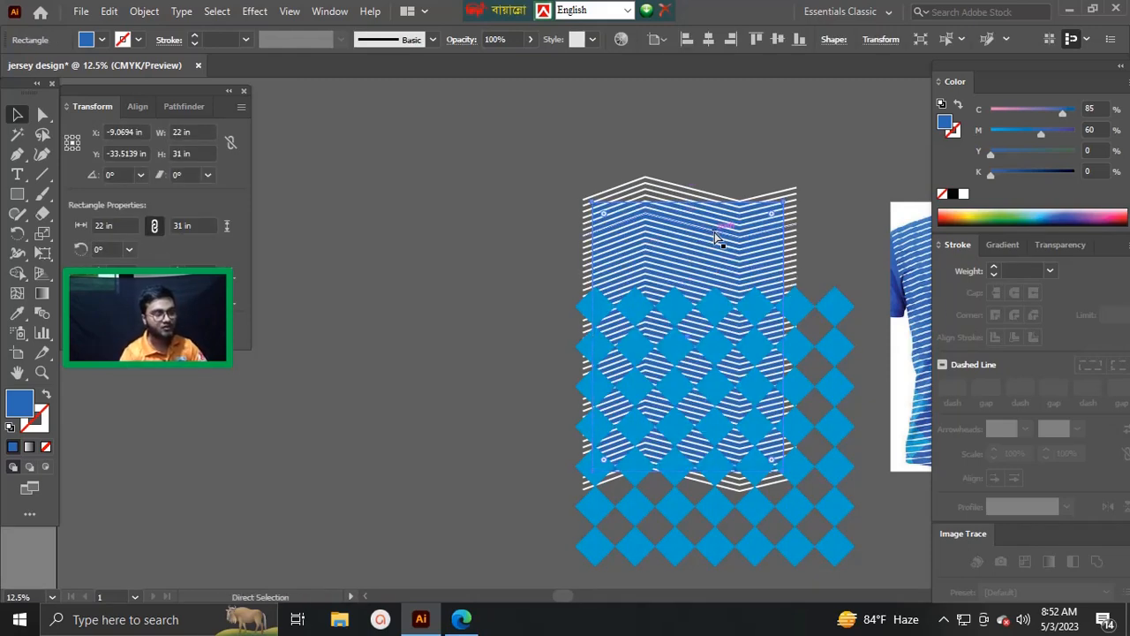
pyautogui.hotkey('ctrl', 'z')
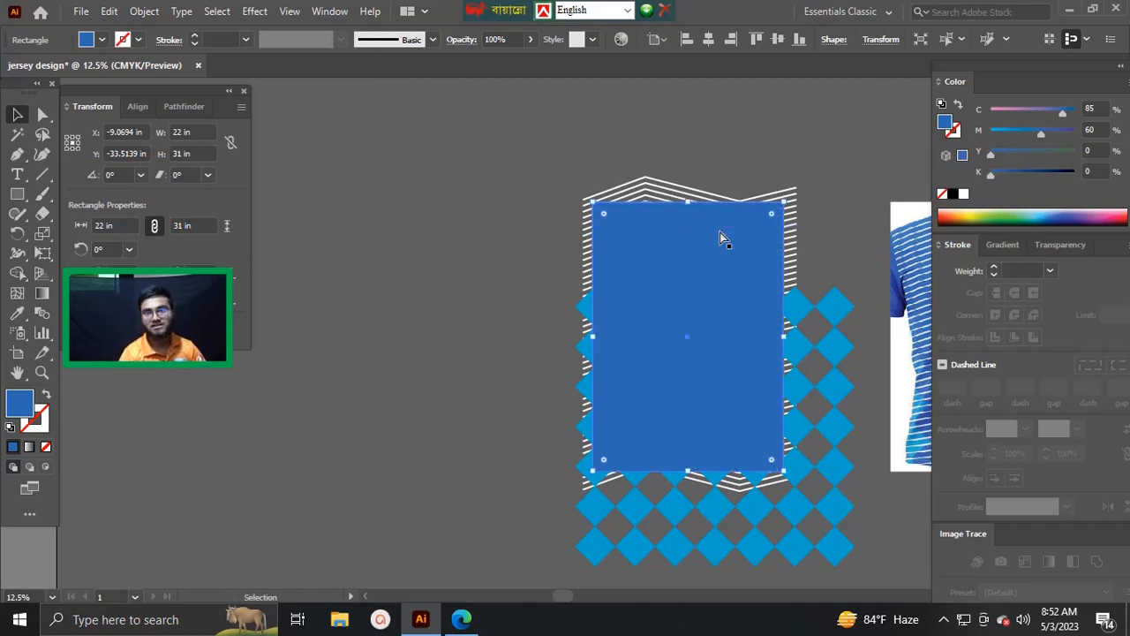
# - Save the document as an Adobe Illustrator file named "part 2", accepting the default save options
pyautogui.moveTo(709, 245); pyautogui.dragTo(682, 246)
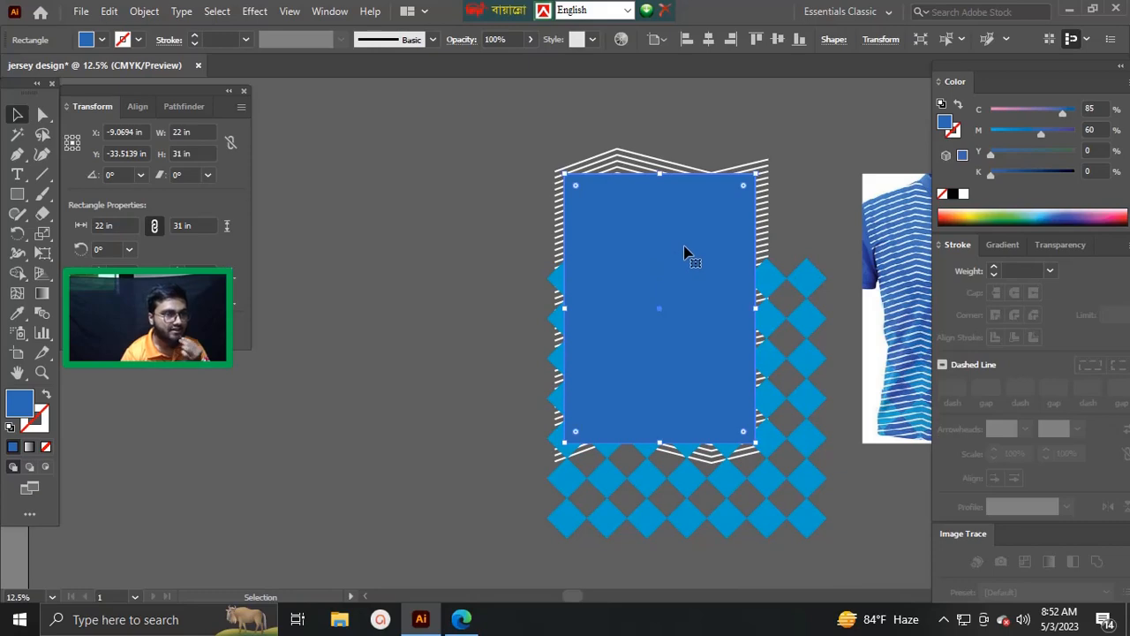
pyautogui.click(707, 140)
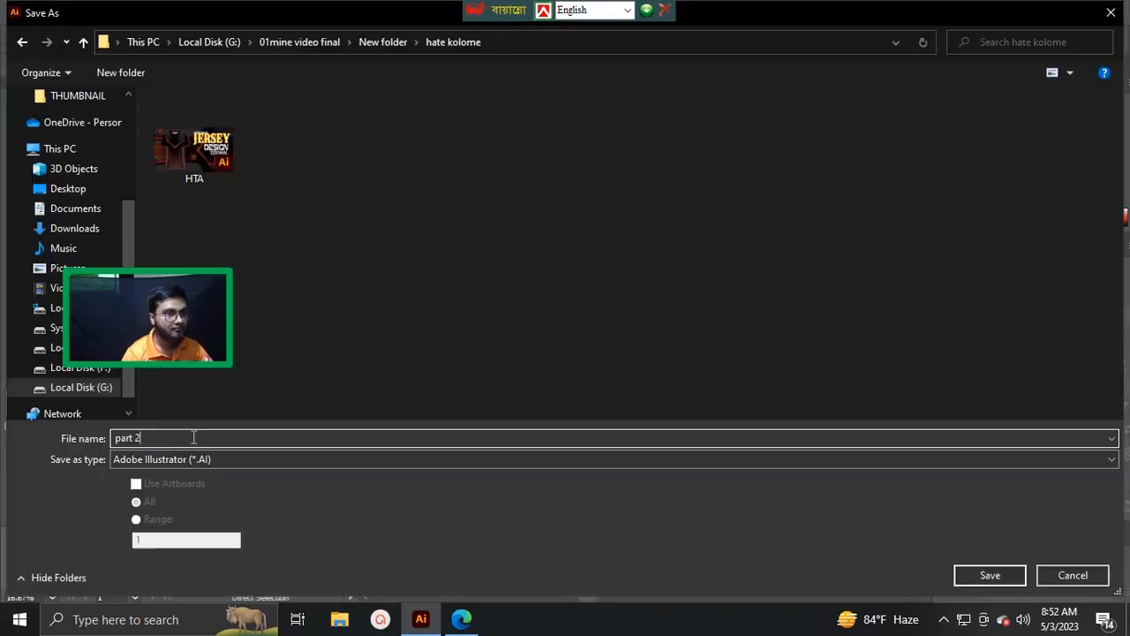
pyautogui.press('Return')
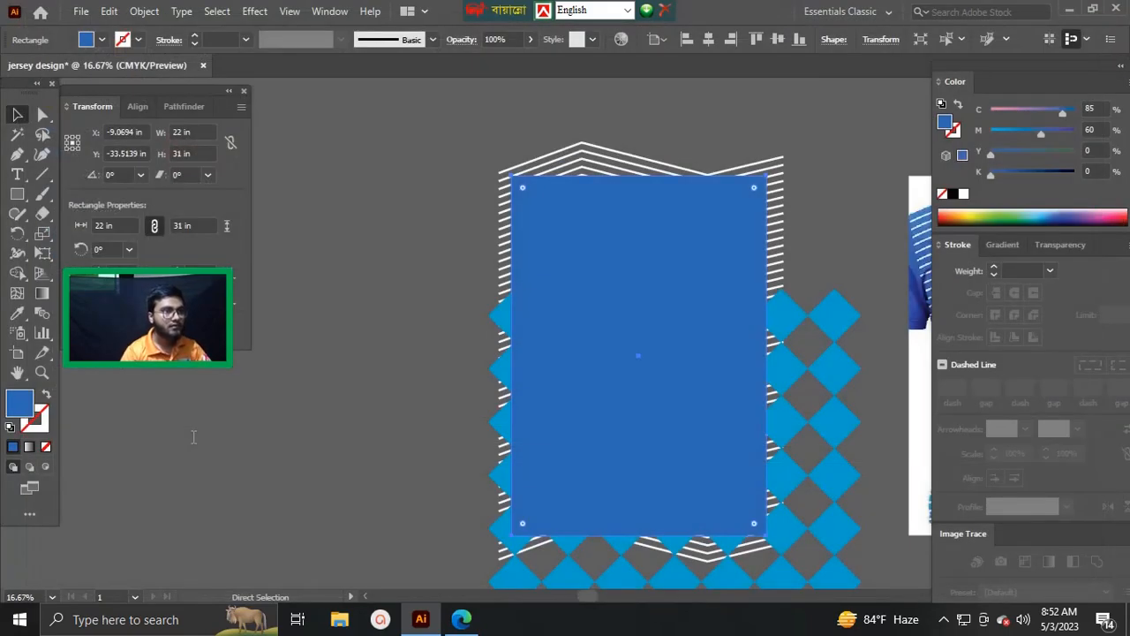
pyautogui.press('Return')
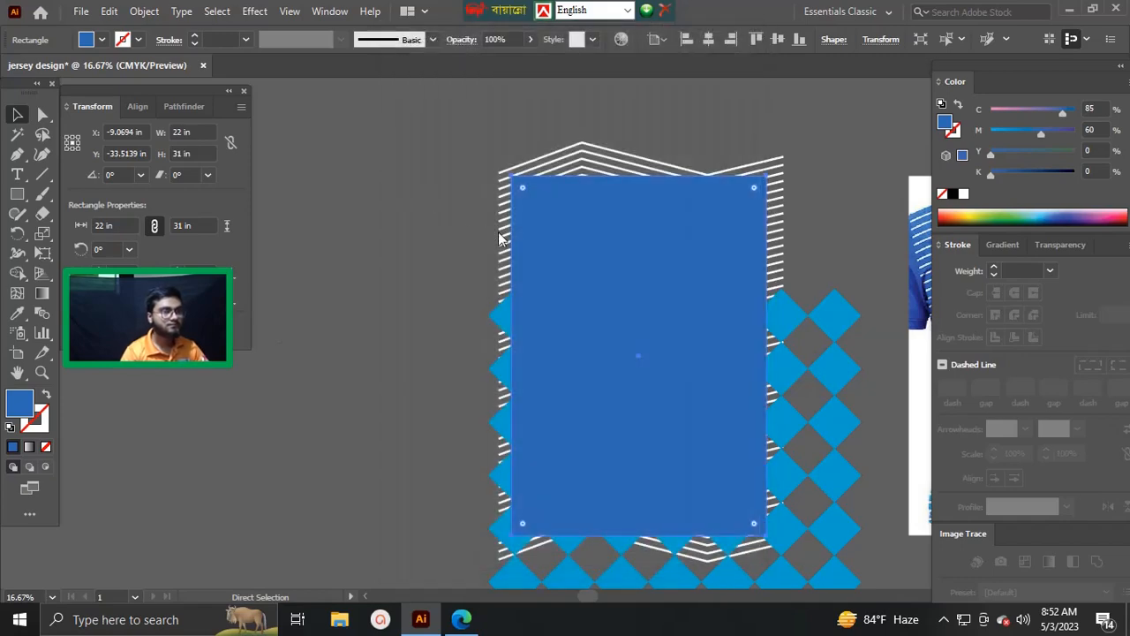
# - Apply a linear gradient to the blue rectangle, running vertically at -90° from its upper edge to near its lower edge
pyautogui.moveTo(655, 248); pyautogui.dragTo(543, 282)
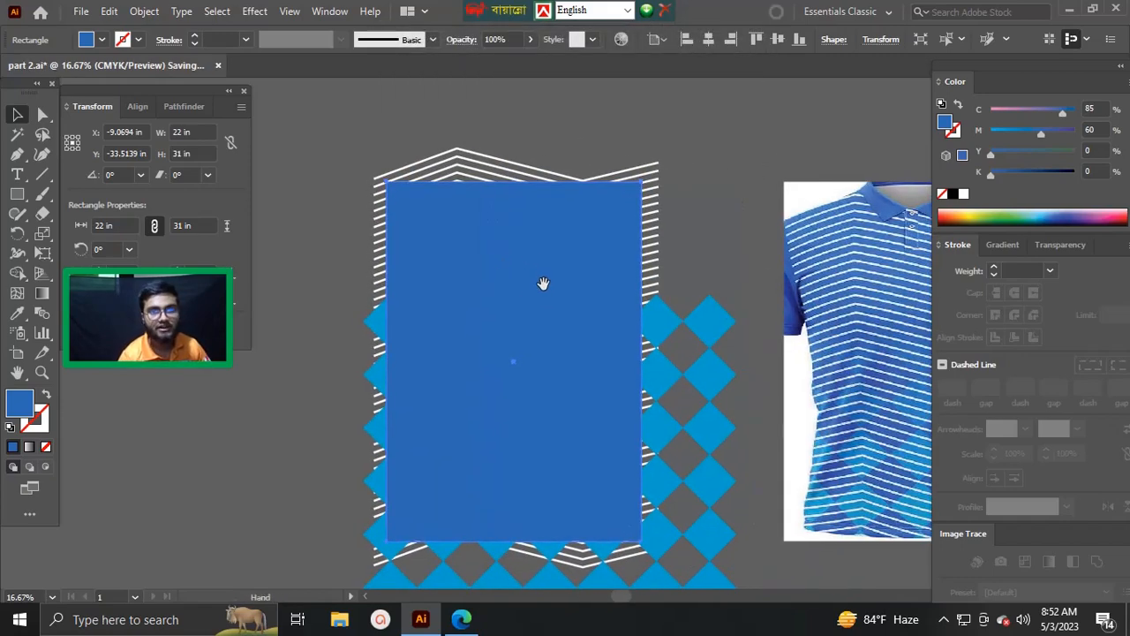
pyautogui.click(1002, 244)
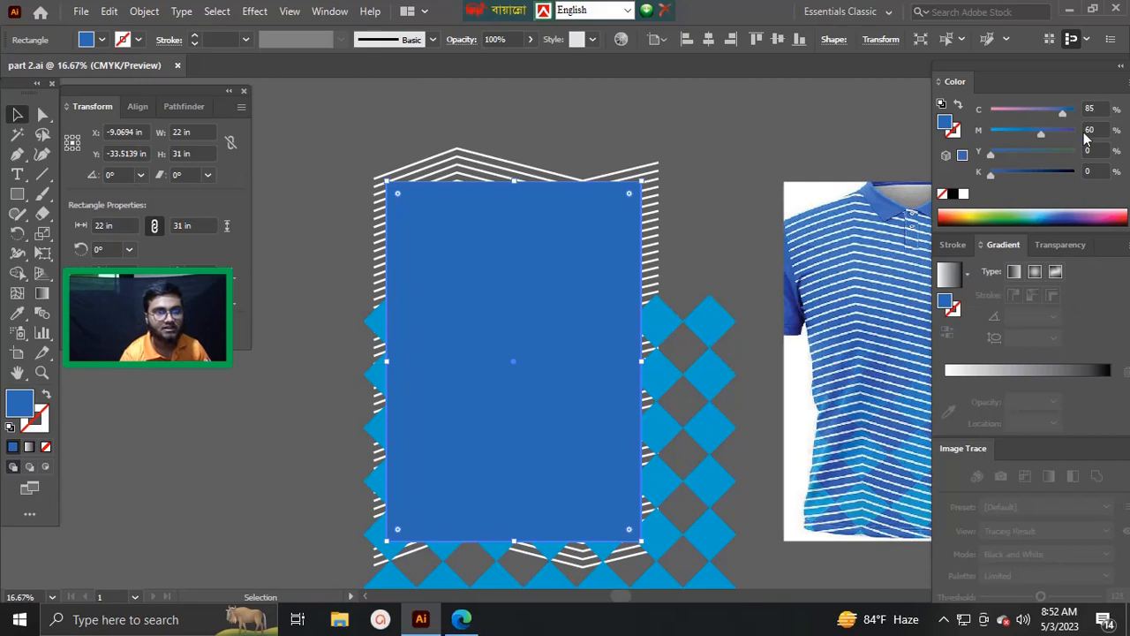
pyautogui.click(951, 272)
pyautogui.hscroll(-3, 586, 285)
pyautogui.press('g')
pyautogui.moveTo(644, 182); pyautogui.dragTo(642, 519)
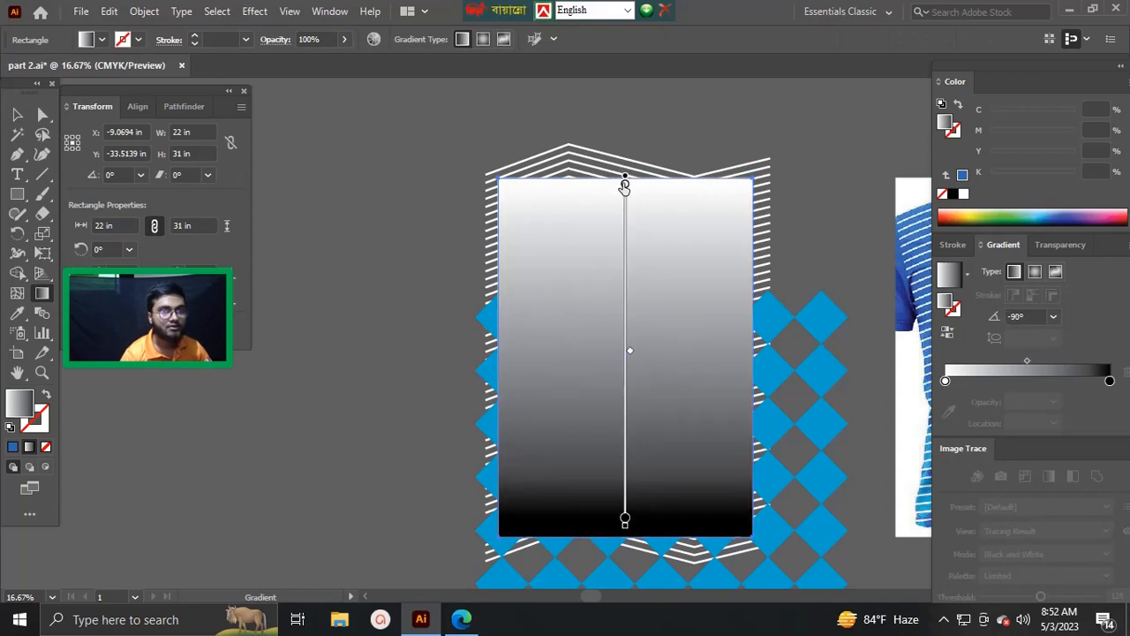
# - Switch the gradient's white start stop to CMYK and set it to C 85 and M 60
pyautogui.click(624, 184)
pyautogui.click(1127, 82)
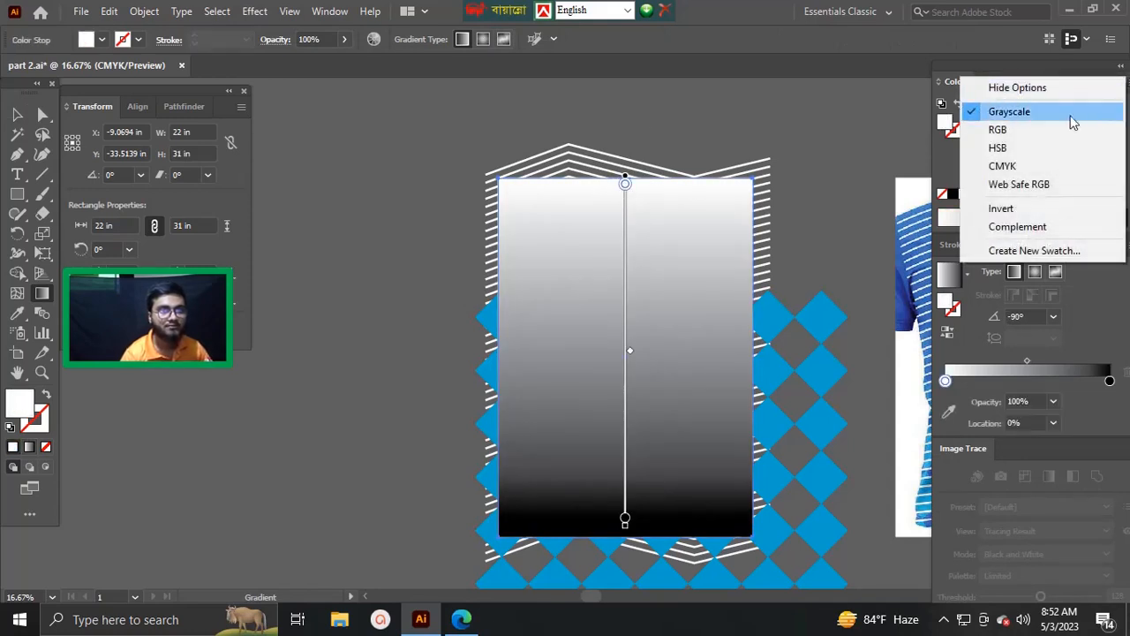
pyautogui.click(1012, 168)
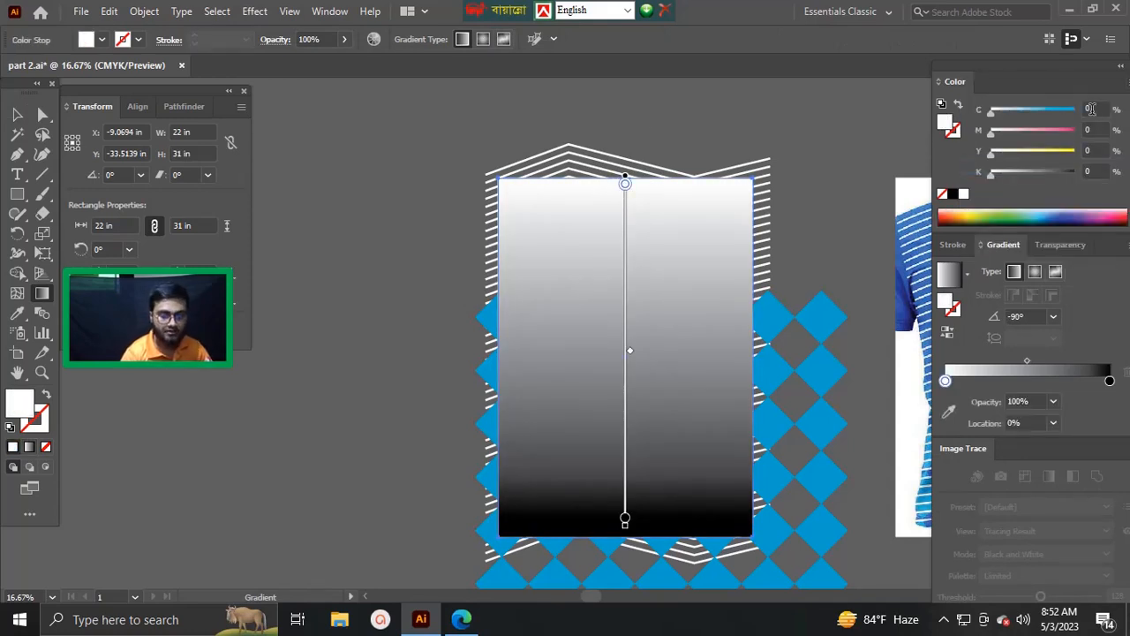
pyautogui.write('85')
pyautogui.press('Tab')
pyautogui.write('60')
pyautogui.press('Tab')
pyautogui.press('Return')
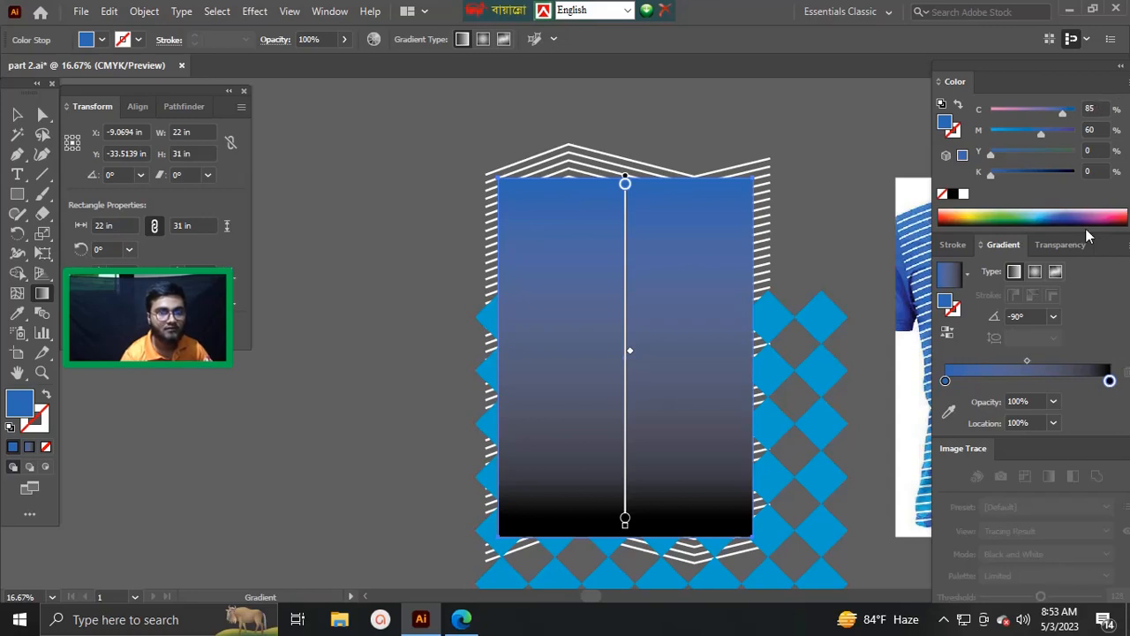
# - Switch the gradient's black end stop to CMYK with C 85, M 60 and K 0, and select the start stop
pyautogui.click(1110, 382)
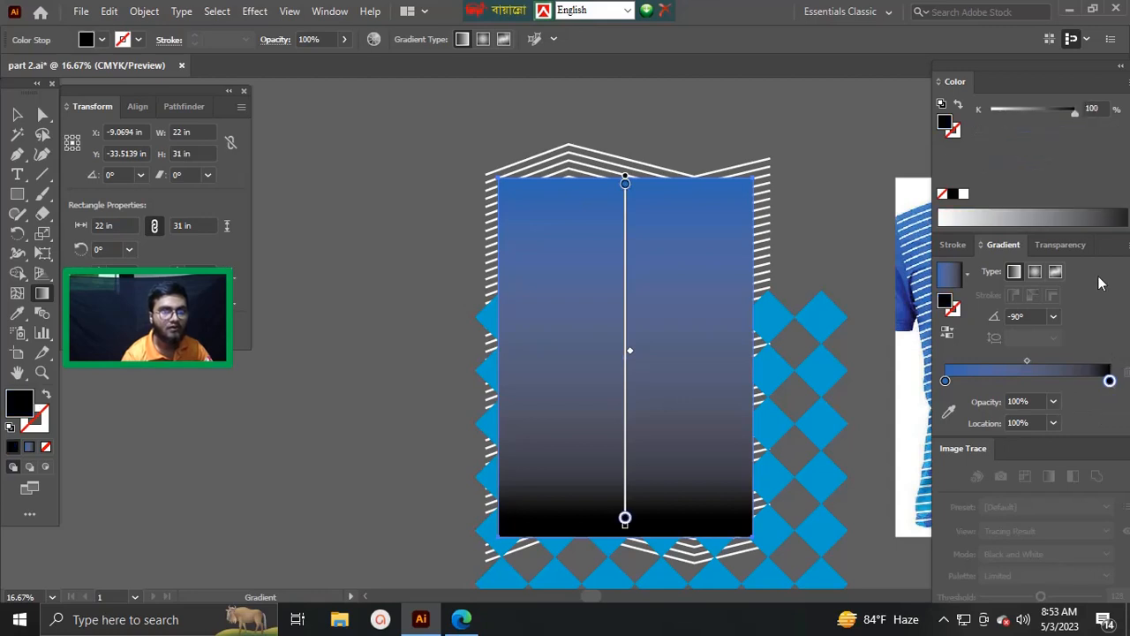
pyautogui.click(1122, 93)
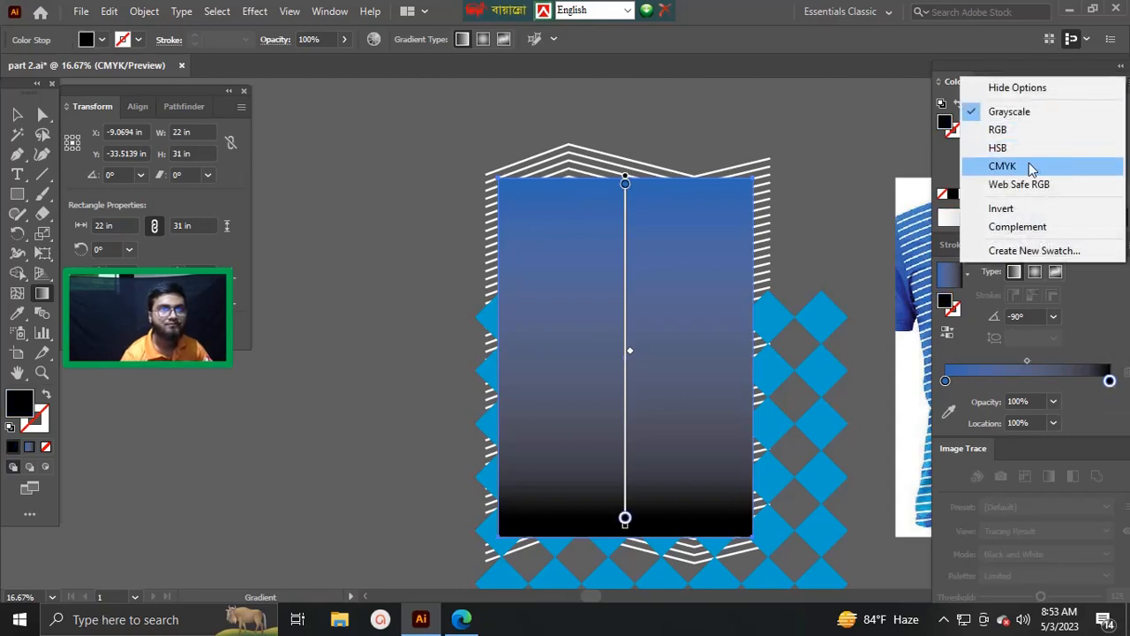
pyautogui.click(1001, 164)
pyautogui.write('85')
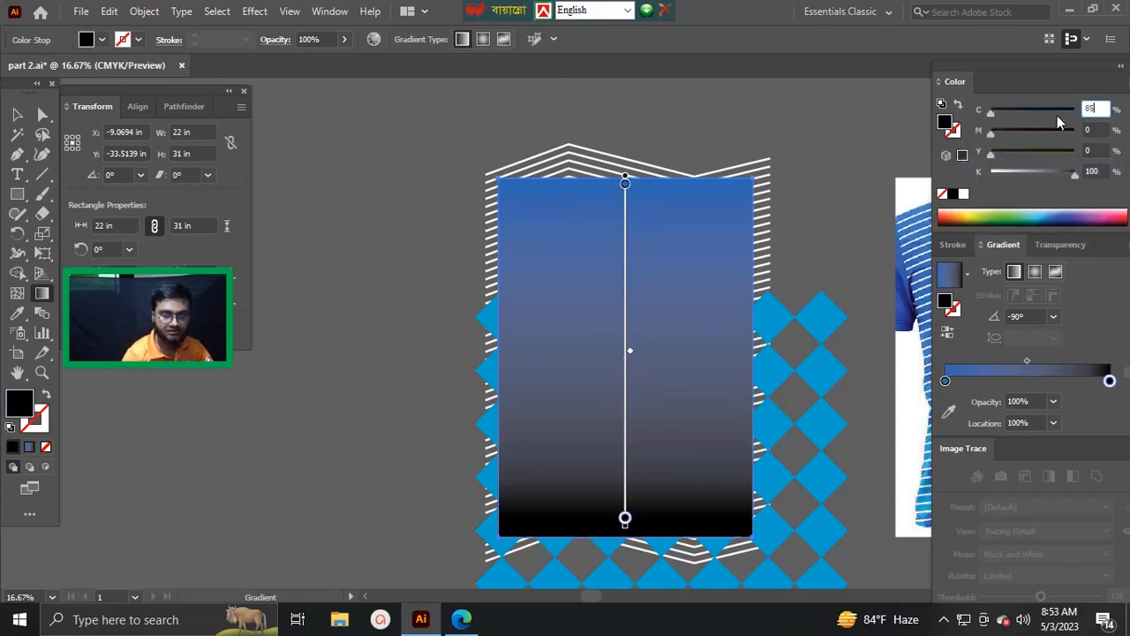
pyautogui.press('Tab')
pyautogui.write('60')
pyautogui.press('Tab')
pyautogui.press('Tab')
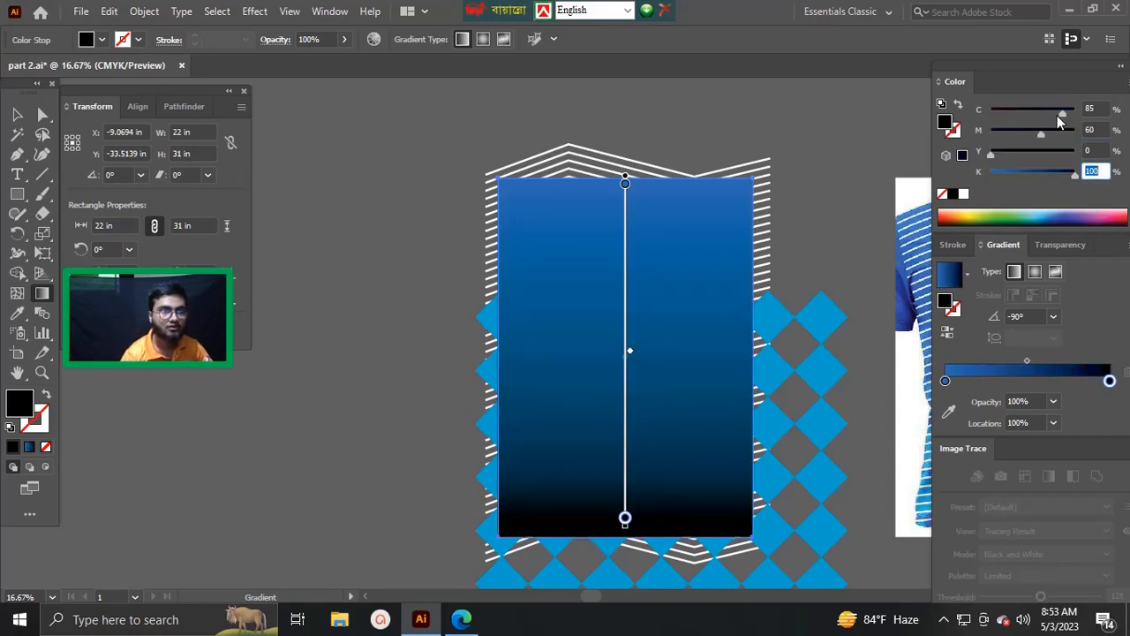
pyautogui.write('0')
pyautogui.press('Return')
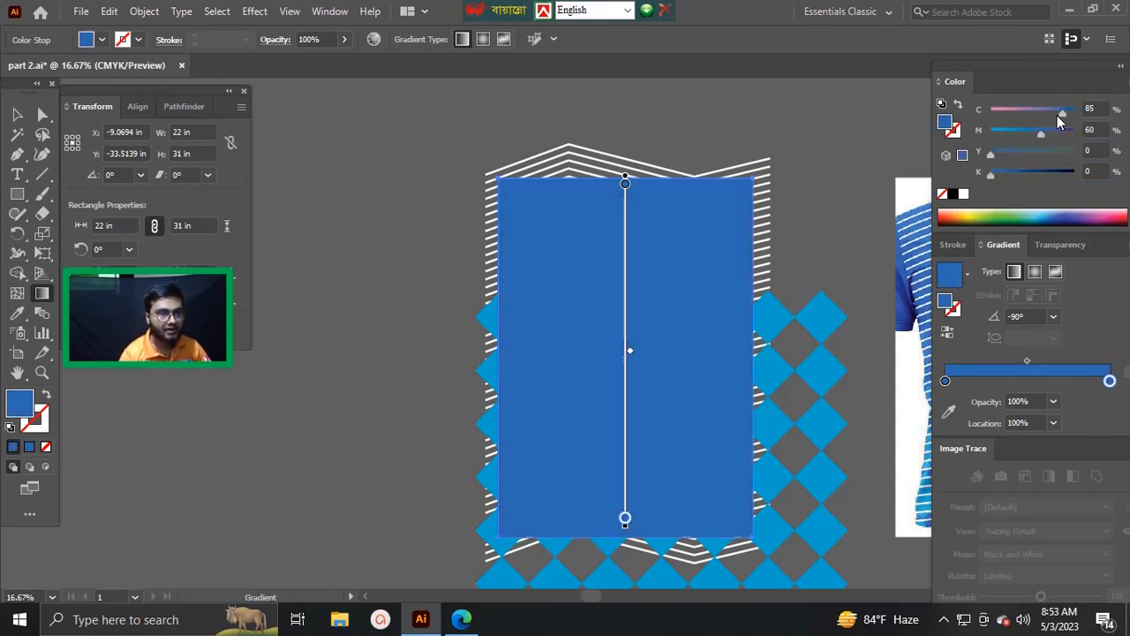
pyautogui.click(945, 382)
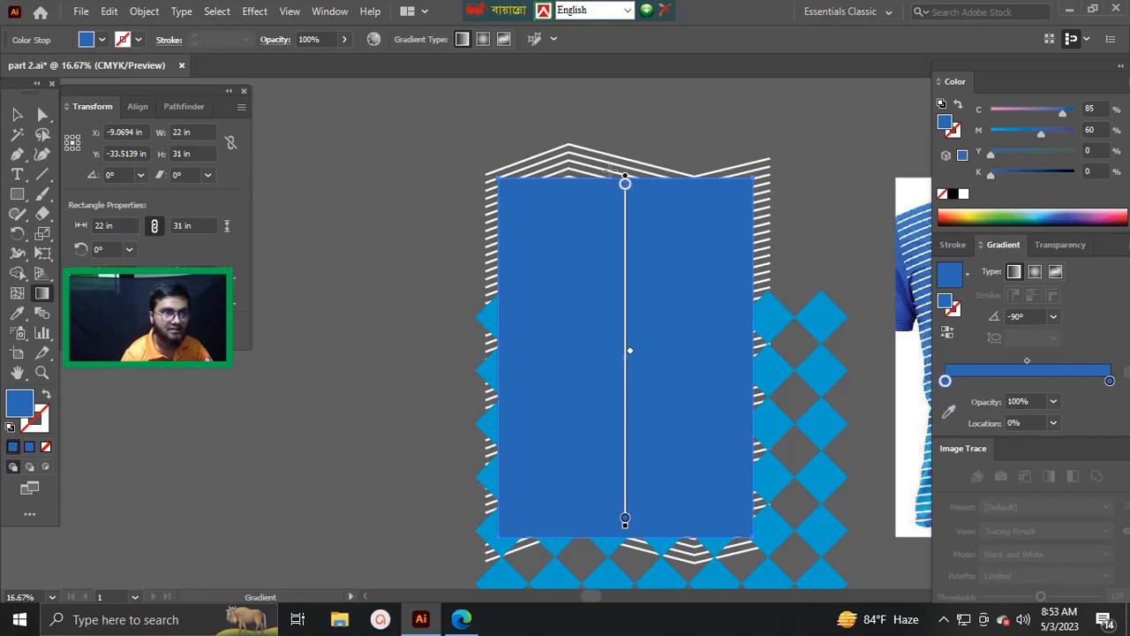
# - Move the gradient's start stop down to about 38% location and set the end stop's opacity to 0%
pyautogui.moveTo(625, 237); pyautogui.dragTo(625, 289)
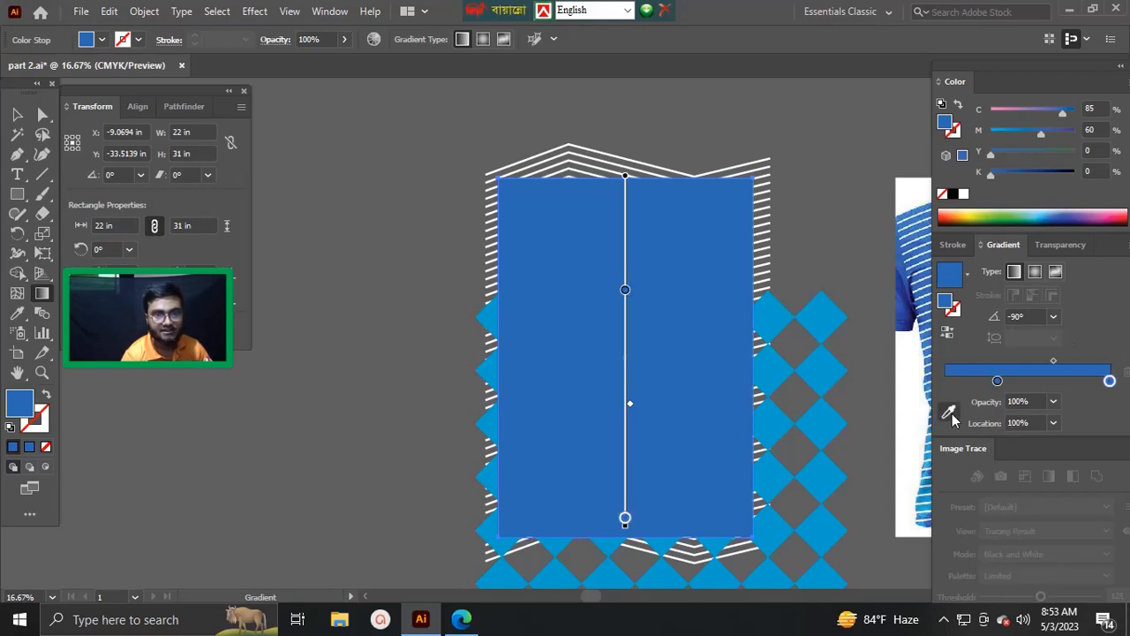
pyautogui.click(1009, 401)
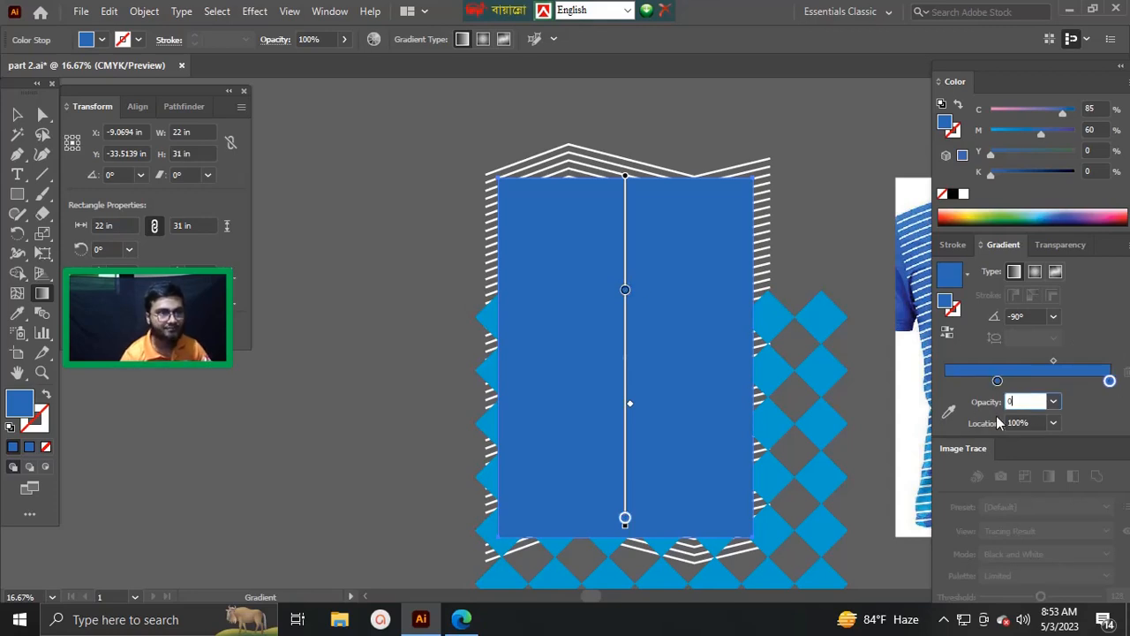
pyautogui.press('Return')
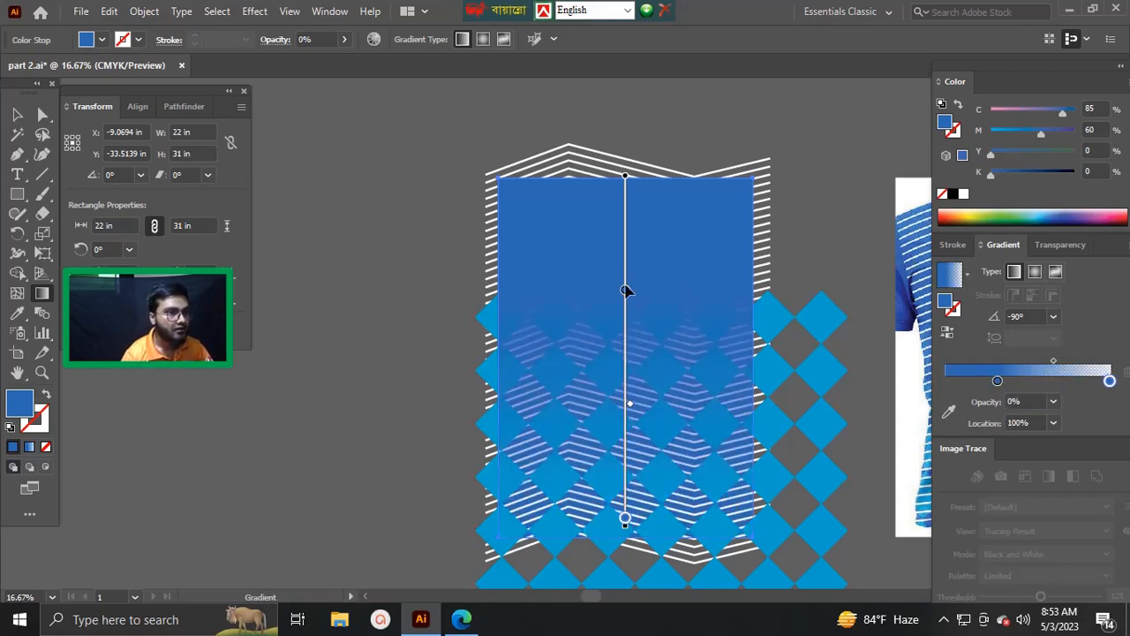
pyautogui.moveTo(625, 292); pyautogui.dragTo(568, 217)
# - Bring the white zigzag stripe group in front of the gradient rectangle and deselect it
pyautogui.click(17, 114)
pyautogui.click(785, 185)
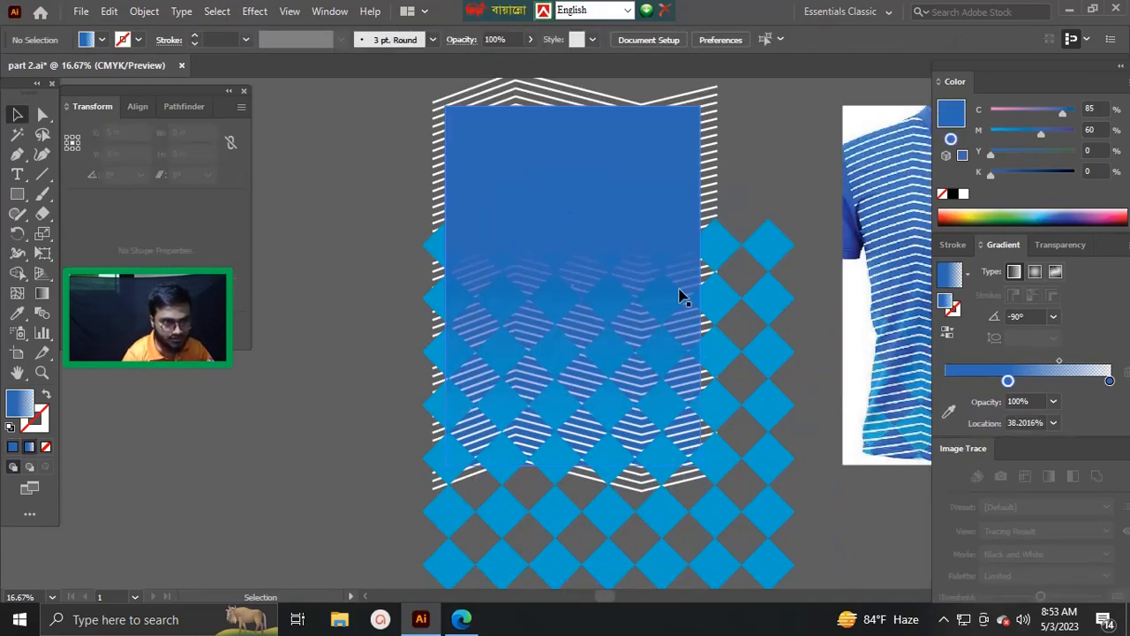
pyautogui.moveTo(719, 186); pyautogui.dragTo(738, 196)
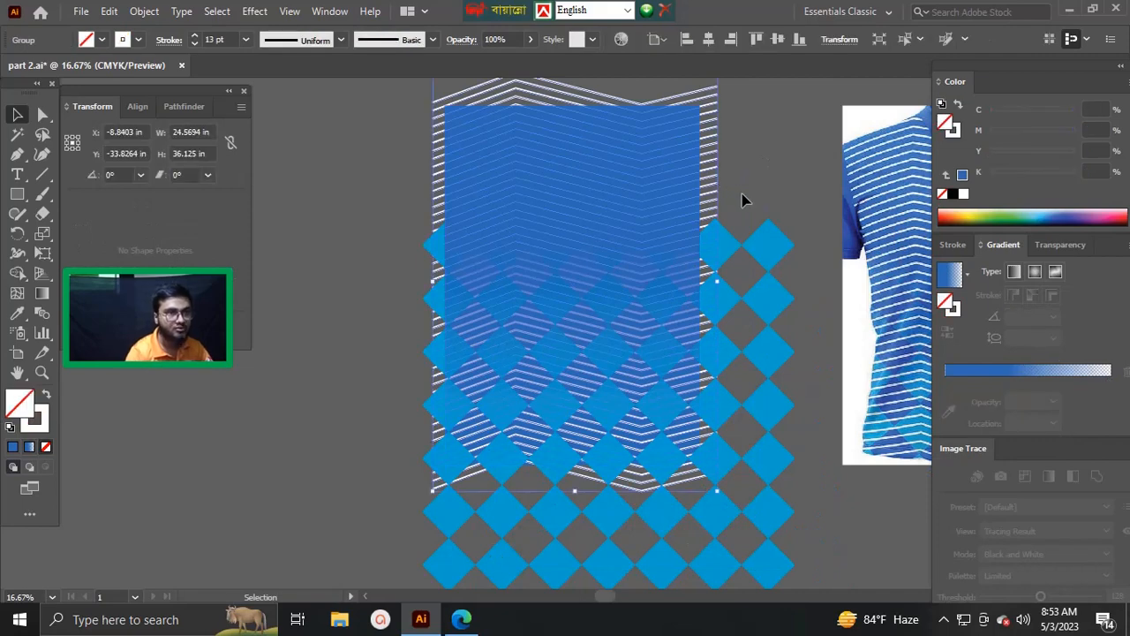
pyautogui.click(372, 172)
# - Compare the layered stripes, gradient and diamond grid with the reference jersey image
pyautogui.moveTo(728, 317); pyautogui.dragTo(562, 283)
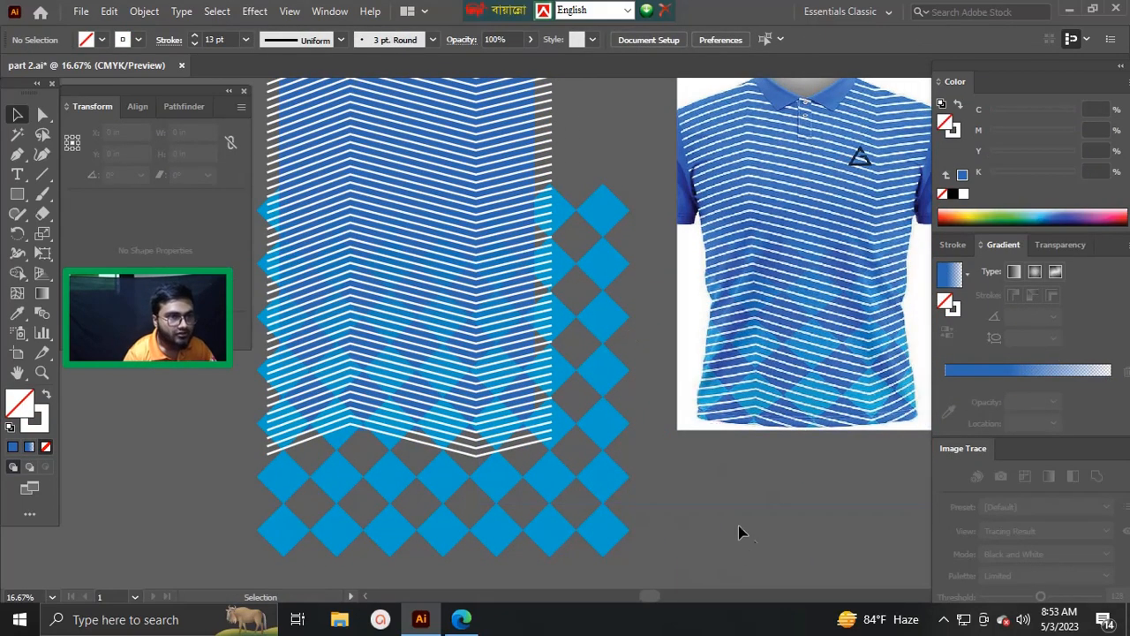
pyautogui.hscroll(-2, 744, 510)
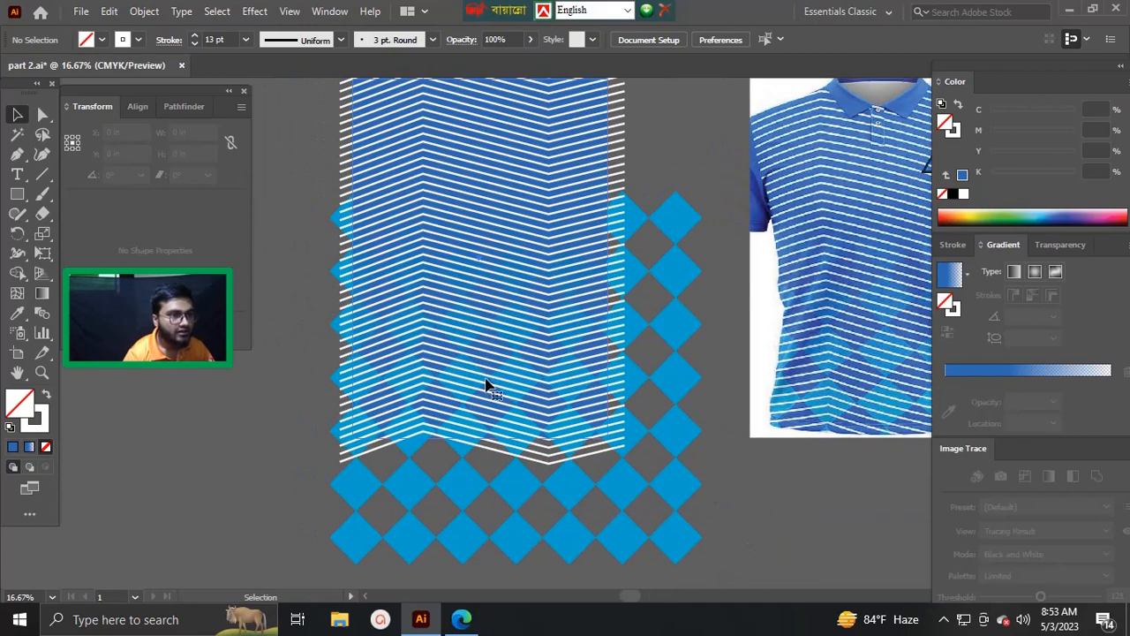
pyautogui.click(490, 388)
pyautogui.moveTo(459, 266); pyautogui.dragTo(547, 432)
pyautogui.click(540, 227)
pyautogui.moveTo(569, 214); pyautogui.dragTo(570, 142)
pyautogui.click(772, 232)
pyautogui.moveTo(756, 231); pyautogui.dragTo(754, 214)
pyautogui.scroll(-5, 759, 353)
pyautogui.hscroll(3, 742, 349)
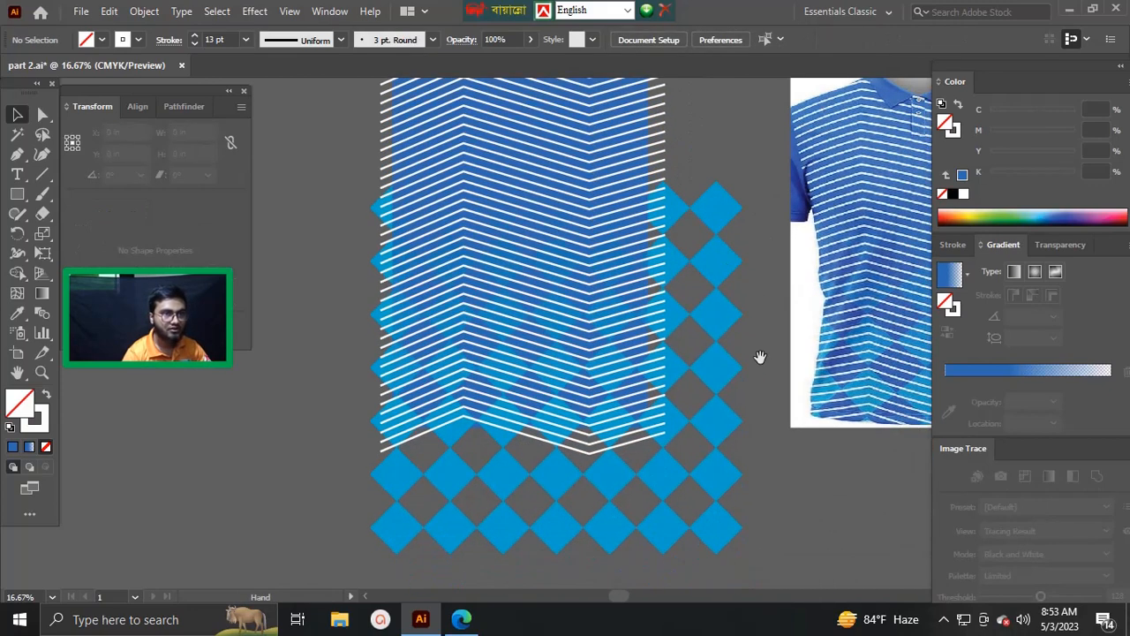
# - Move the blue diamond grid straight up behind the stripes to a Y position of about -26.31 in
pyautogui.moveTo(705, 369); pyautogui.dragTo(684, 394)
pyautogui.moveTo(655, 344); pyautogui.dragTo(658, 309)
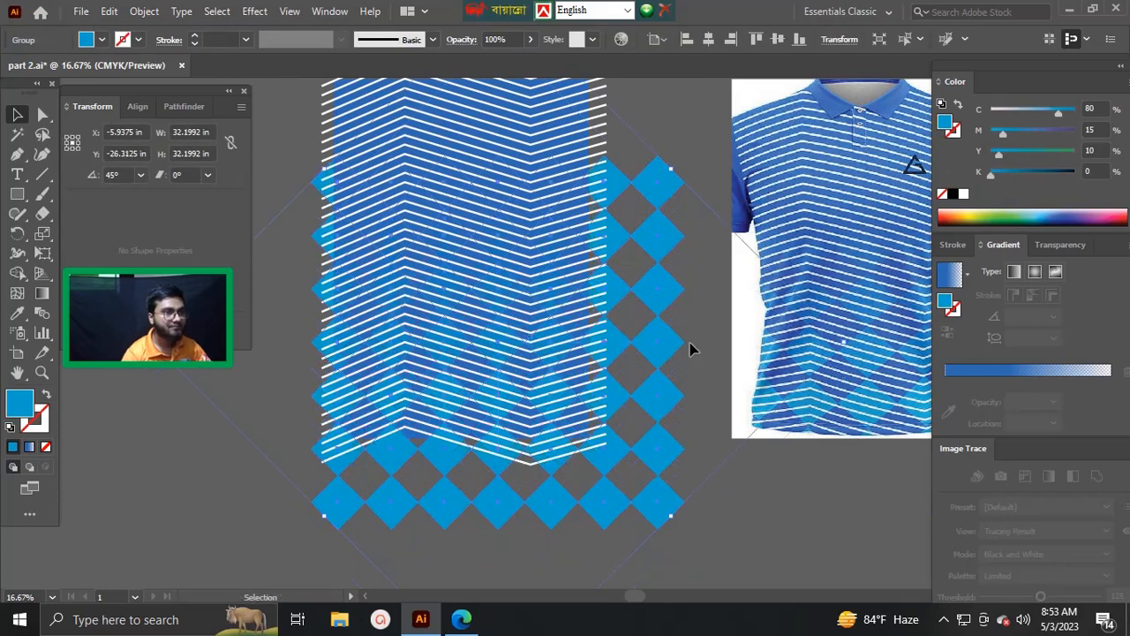
pyautogui.scroll(2, 677, 323)
pyautogui.hscroll(-1, 676, 324)
pyautogui.click(659, 235)
pyautogui.moveTo(655, 238); pyautogui.dragTo(710, 239)
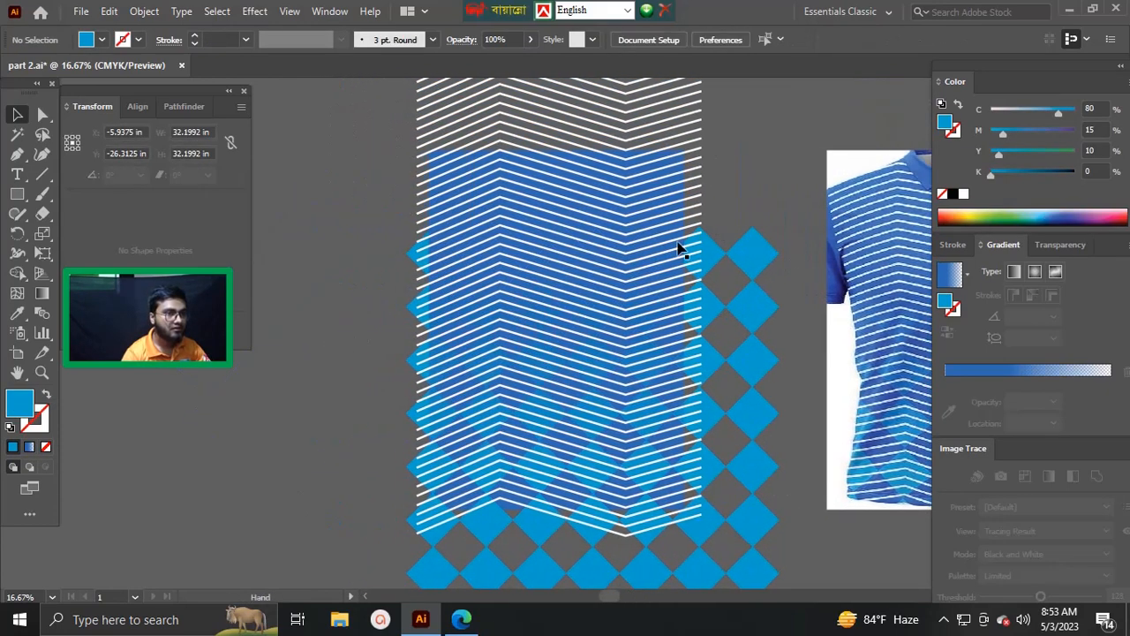
# - Shift the rectangle's gradient midpoint closer to the opaque blue stop so the fade starts sooner
pyautogui.scroll(2, 594, 256)
pyautogui.moveTo(682, 379)
pyautogui.mouseDown()
pyautogui.moveTo(658, 373)
pyautogui.moveTo(665, 278)
pyautogui.mouseUp()
pyautogui.hotkey('ctrl', 'z')
pyautogui.click(692, 209)
pyautogui.press('g')
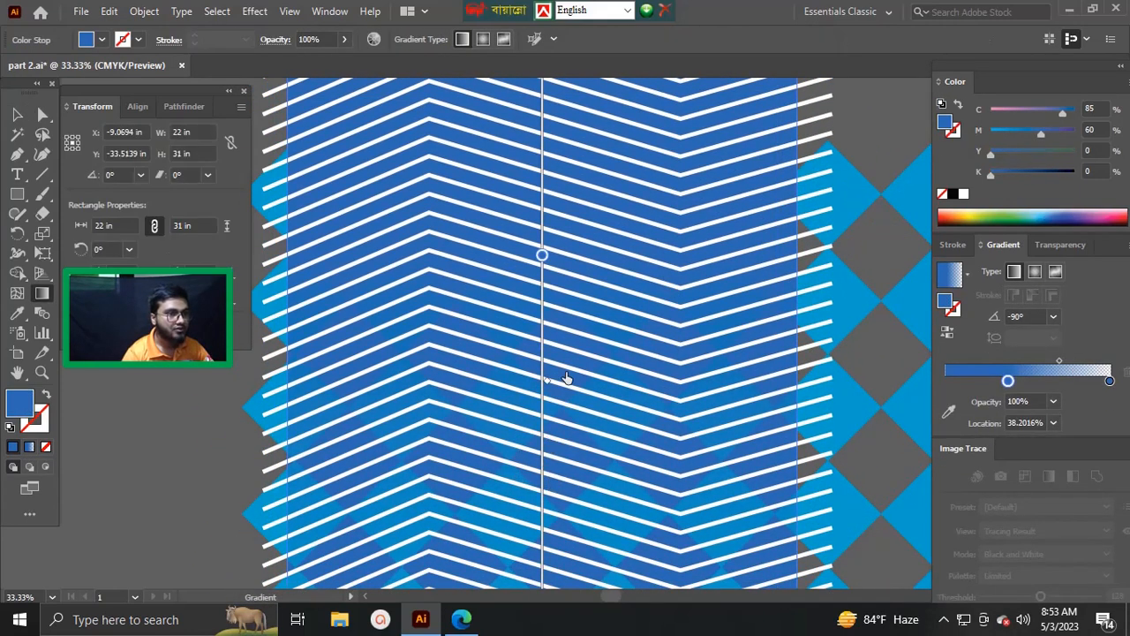
pyautogui.moveTo(564, 376); pyautogui.dragTo(560, 369)
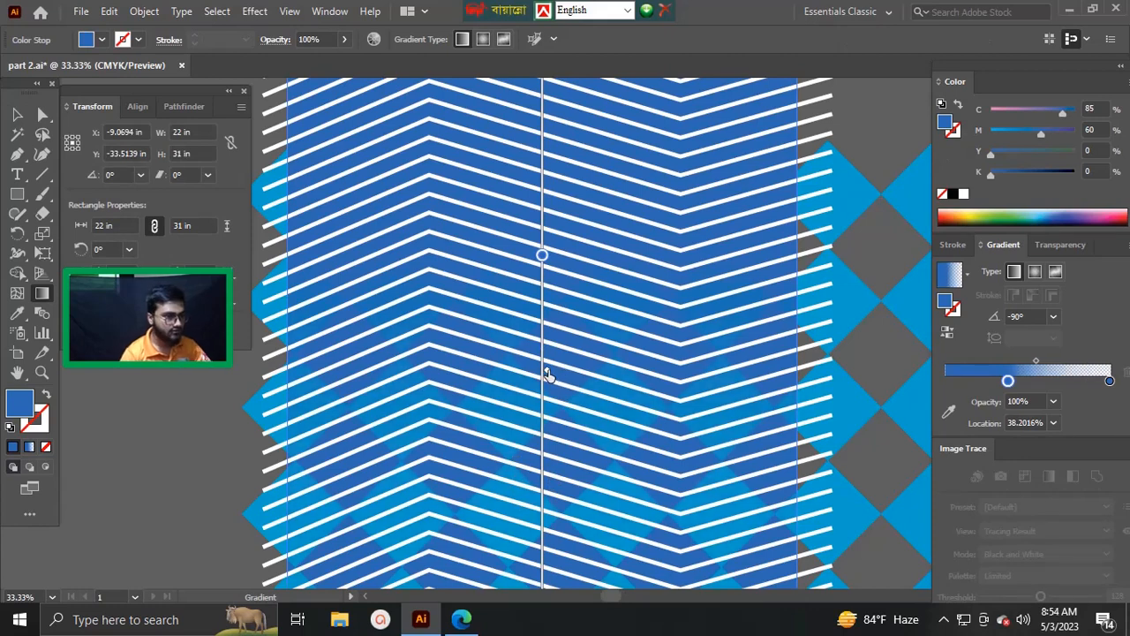
pyautogui.press('v')
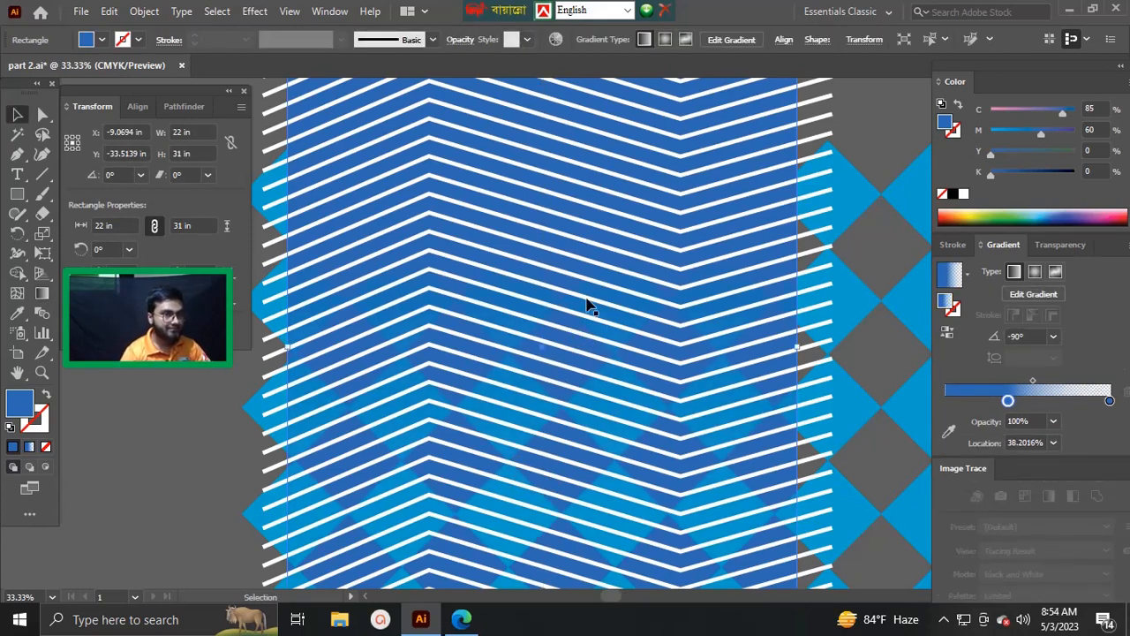
# - Examine the adjusted gradient fade and stripe pattern next to the reference jersey
pyautogui.scroll(-3, 604, 319)
pyautogui.click(488, 358)
pyautogui.moveTo(494, 357); pyautogui.dragTo(376, 348)
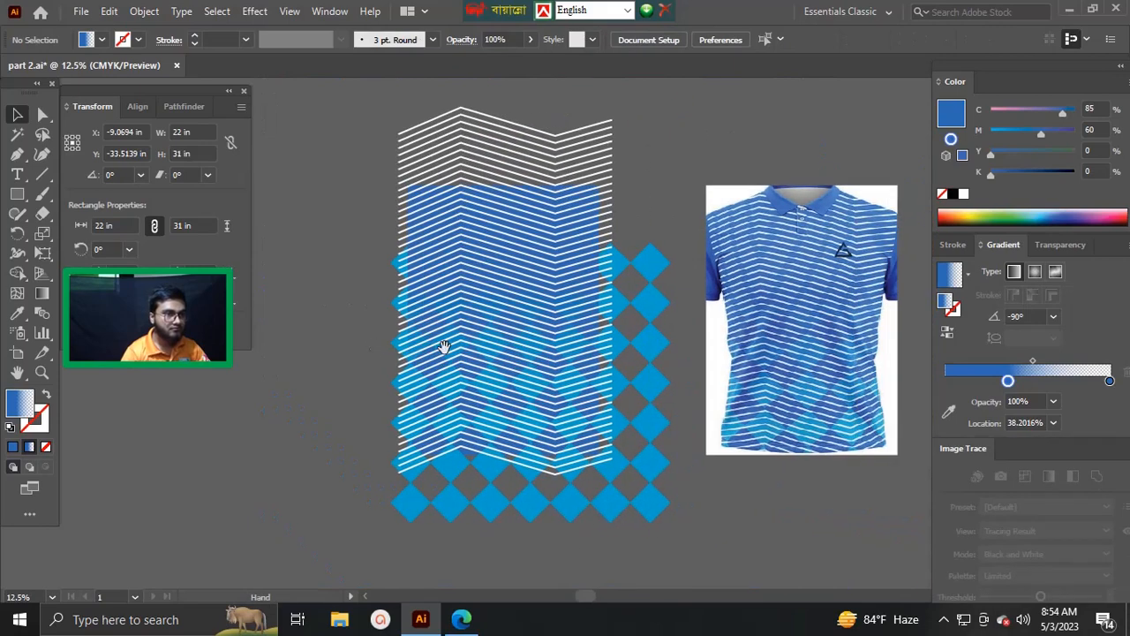
pyautogui.scroll(1, 494, 321)
pyautogui.scroll(4, 495, 323)
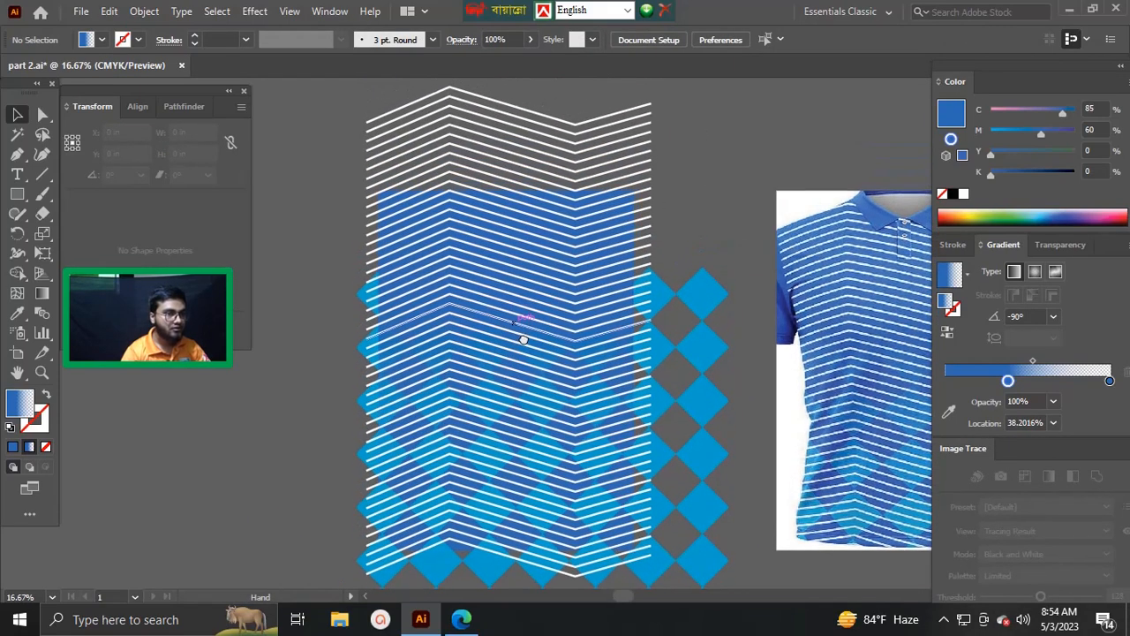
pyautogui.scroll(4, 556, 385)
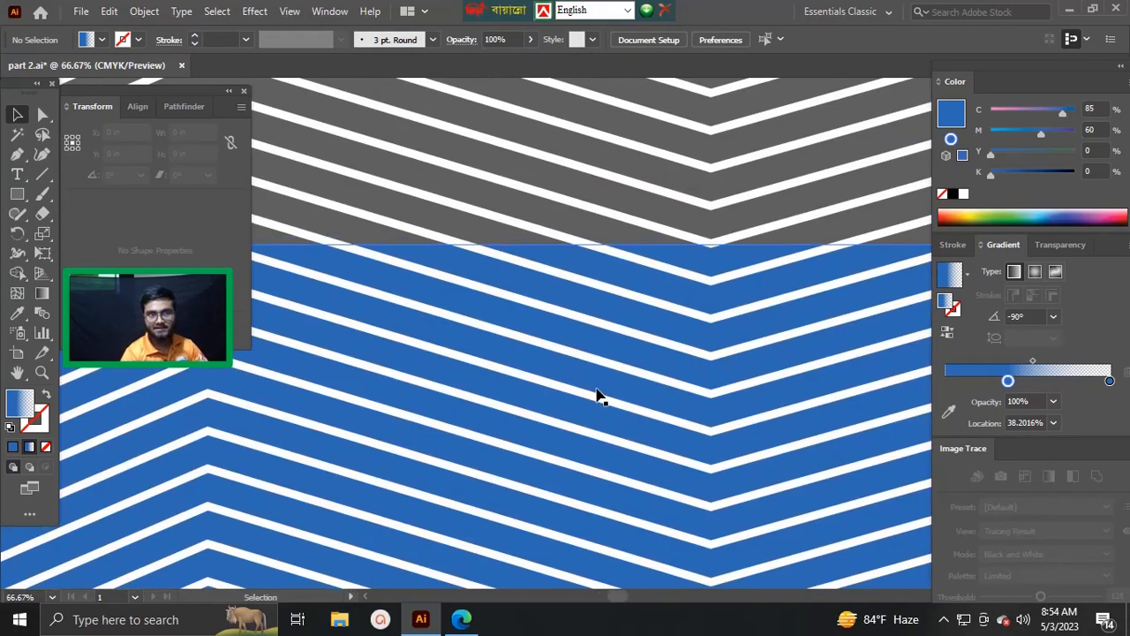
pyautogui.scroll(-4, 590, 394)
pyautogui.moveTo(747, 459); pyautogui.dragTo(677, 312)
pyautogui.moveTo(826, 386); pyautogui.dragTo(649, 359)
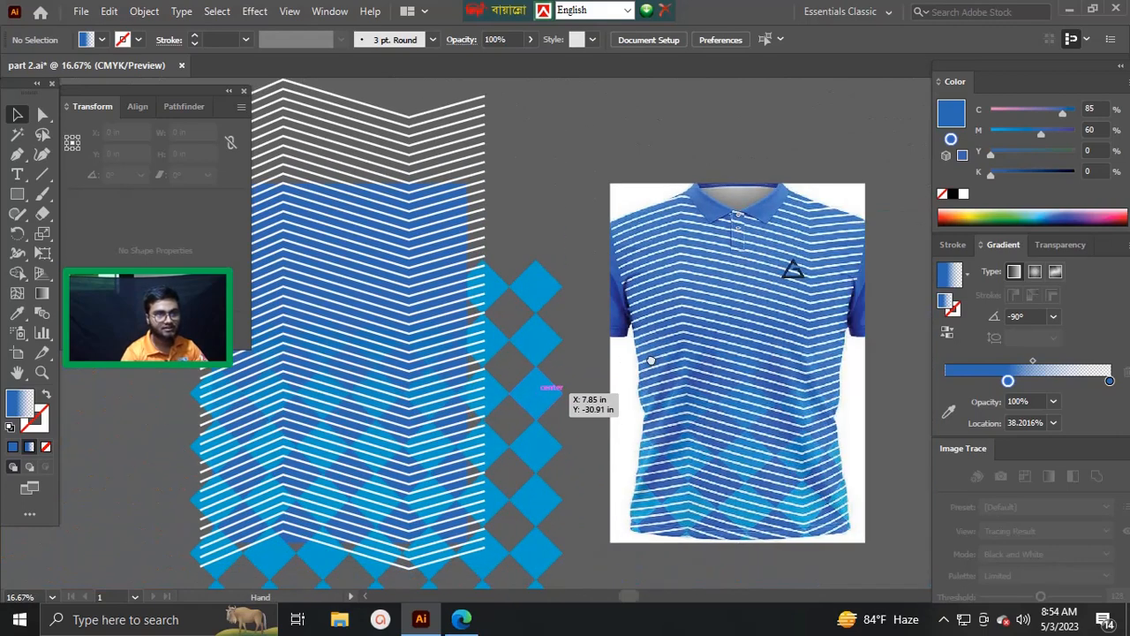
pyautogui.moveTo(595, 454); pyautogui.dragTo(837, 434)
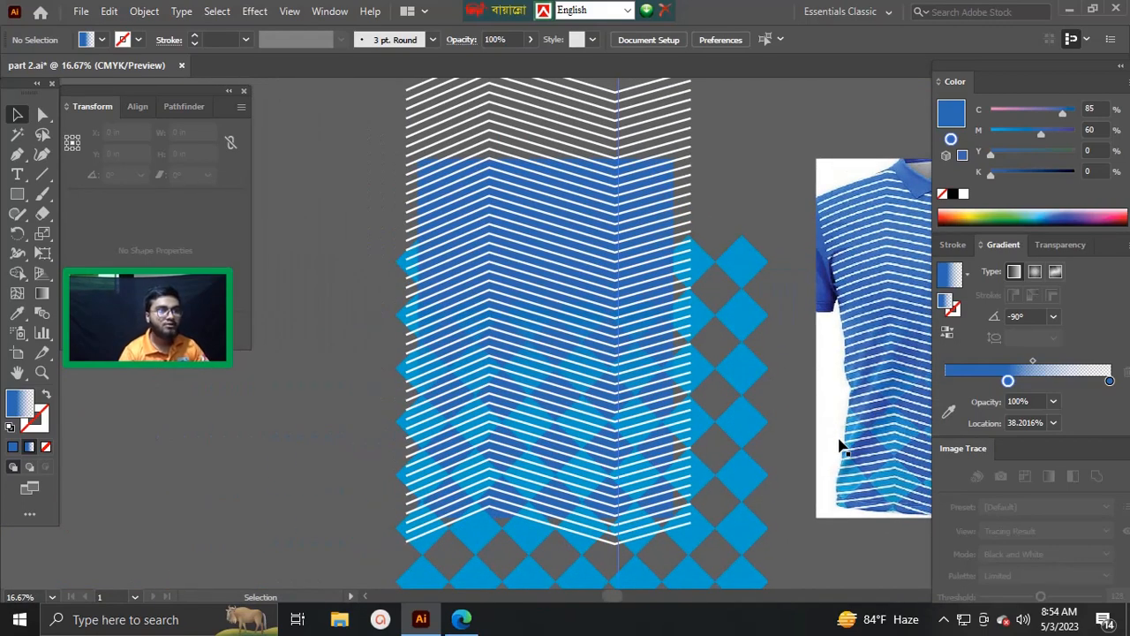
# - Duplicate the 22 × 31 in gradient rectangle in place and bring the copy in front of all the pattern artwork
pyautogui.scroll(3, 671, 194)
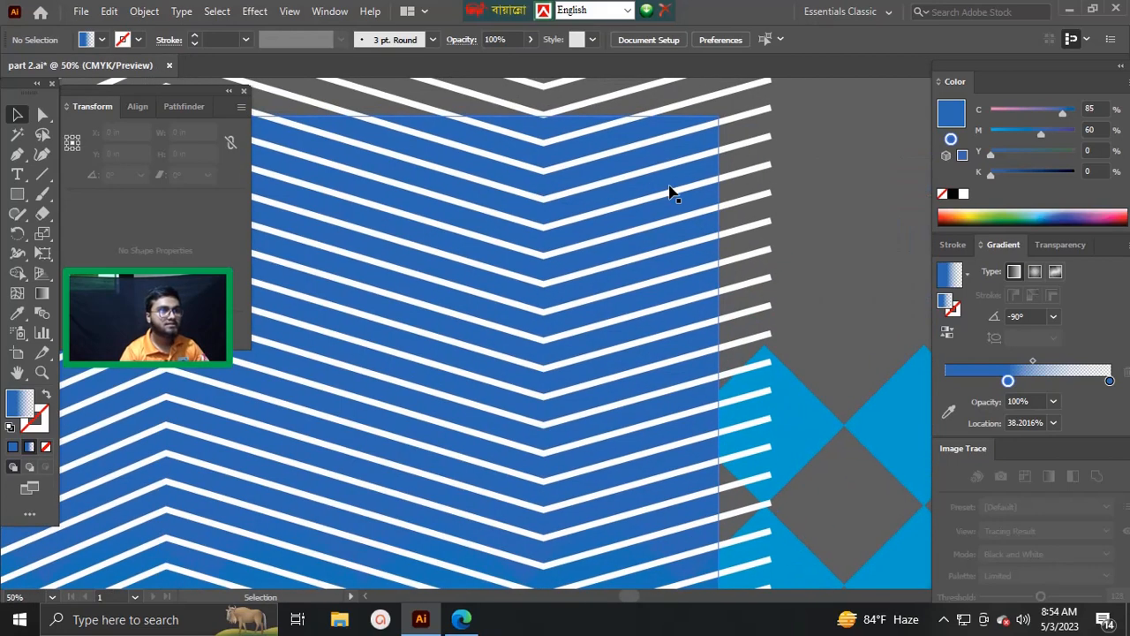
pyautogui.click(699, 260)
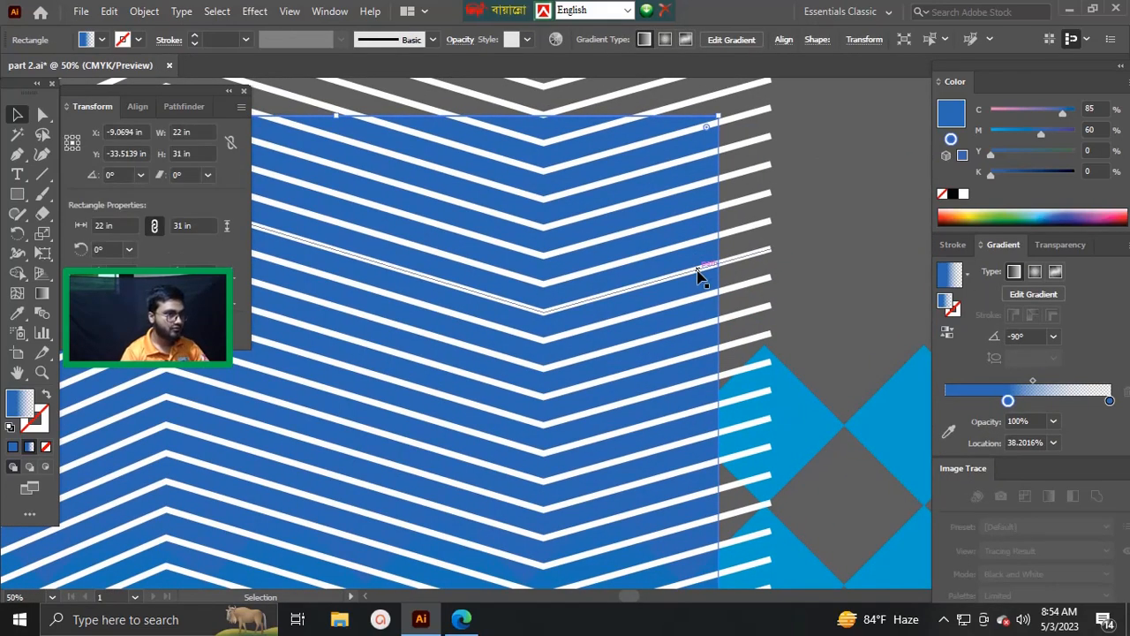
pyautogui.press('ctrl')
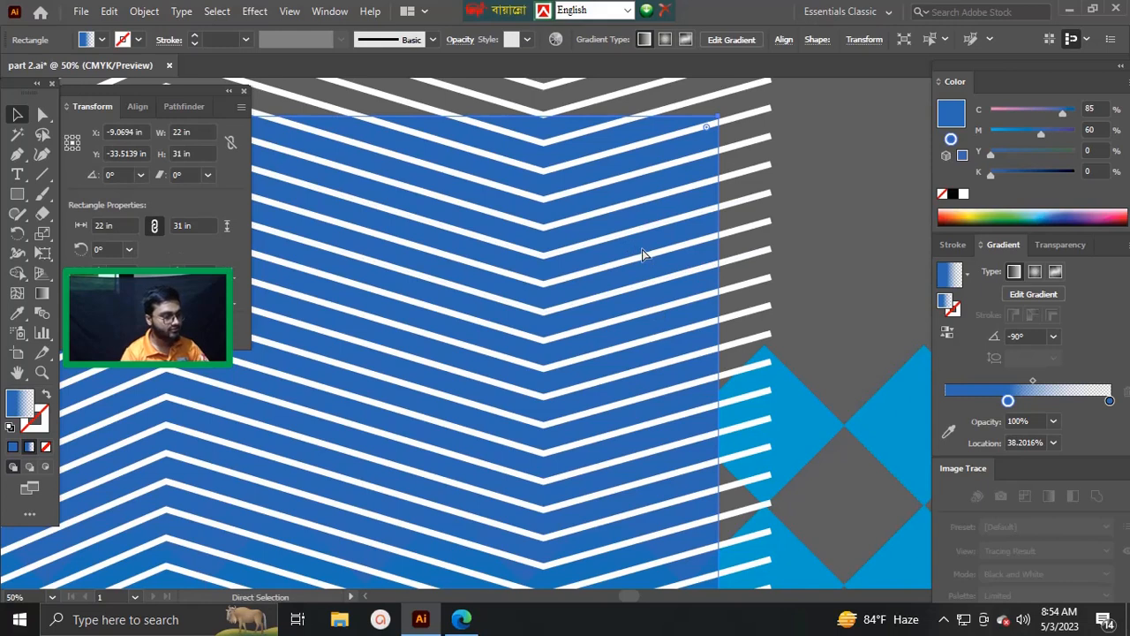
pyautogui.hotkey('ctrl', '-')
pyautogui.hotkey('ctrl', '-')
pyautogui.hotkey('ctrl', '-')
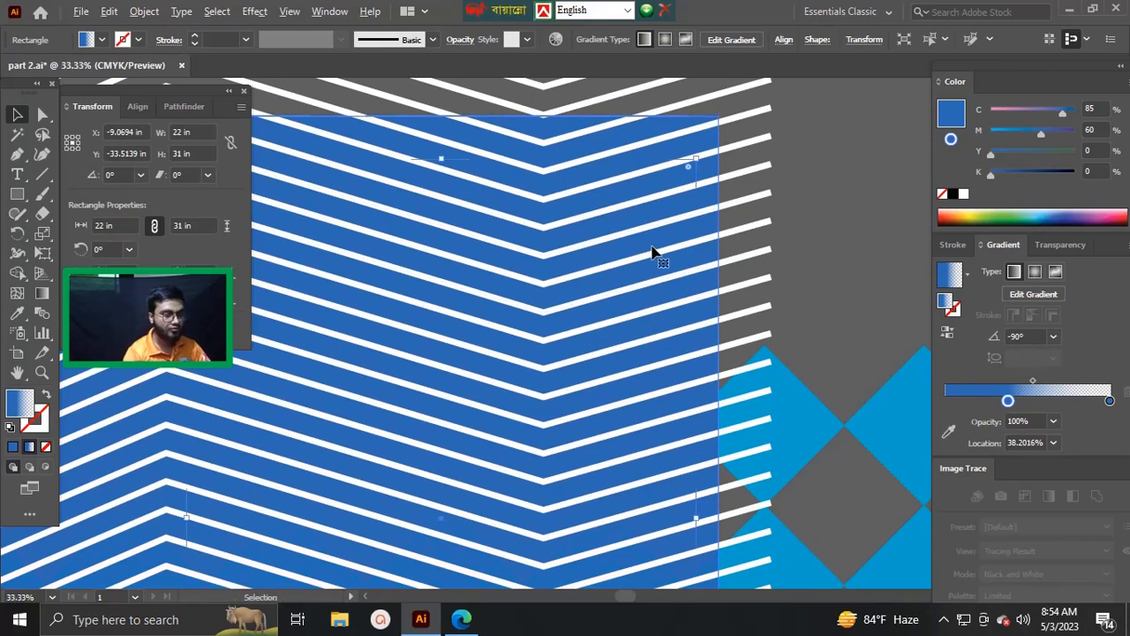
pyautogui.hotkey('ctrl', 'shift', ']')
pyautogui.moveTo(513, 286); pyautogui.dragTo(609, 223)
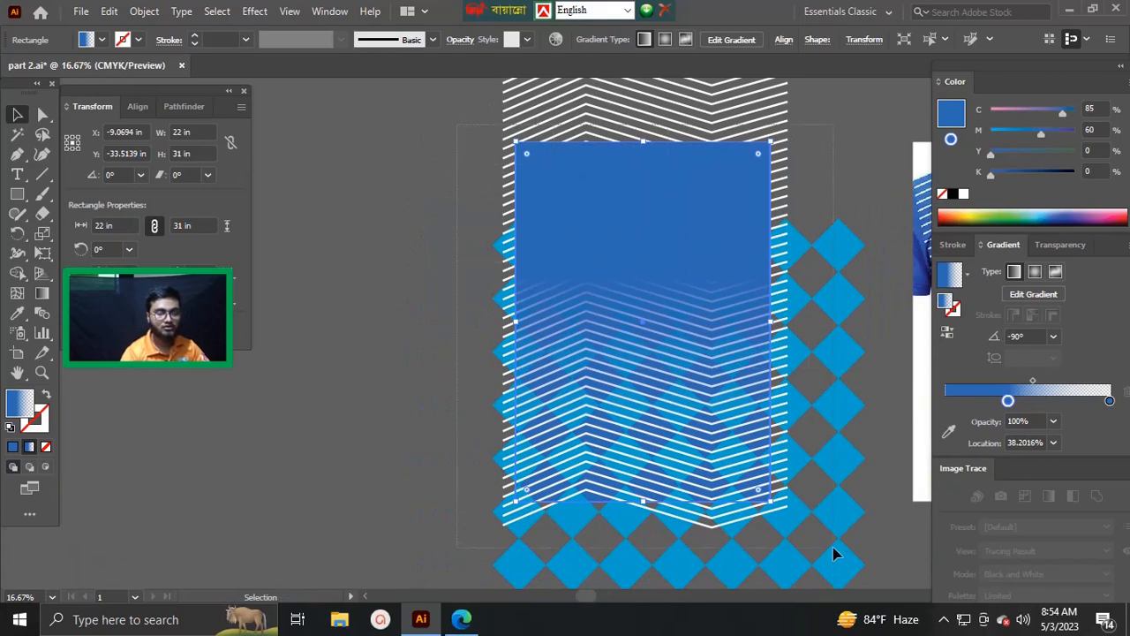
# - Select the stripes, diamond grid and rectangles and make a clipping mask that trims the pattern to the 22 × 31 in panel
pyautogui.hotkey('ctrl', 'a')
pyautogui.press('a')
pyautogui.press('v')
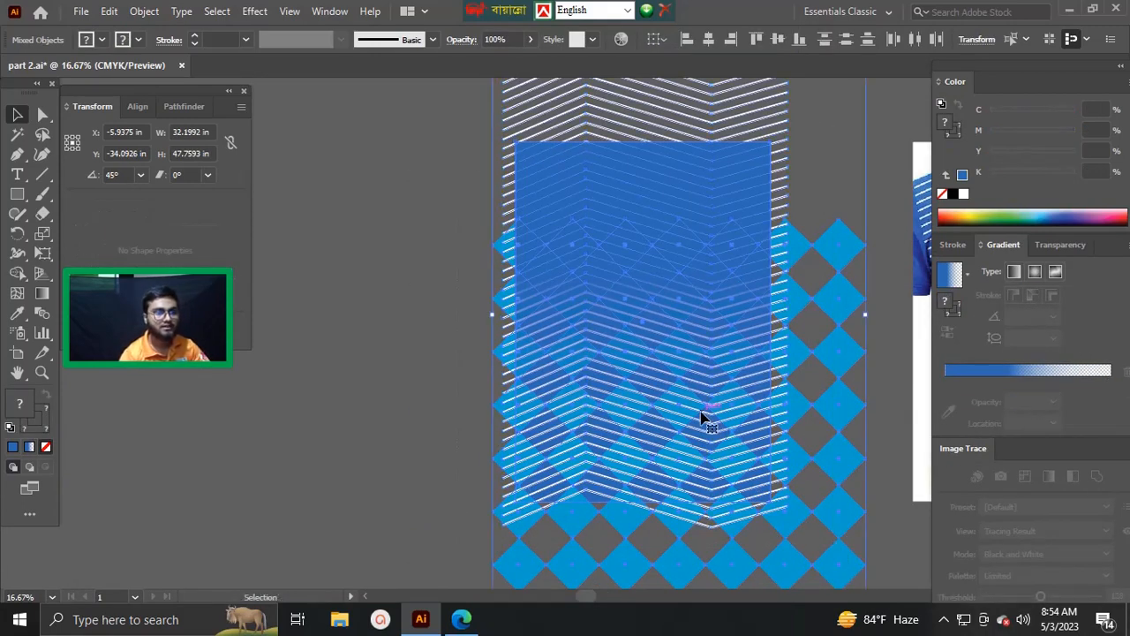
pyautogui.rightClick(707, 410)
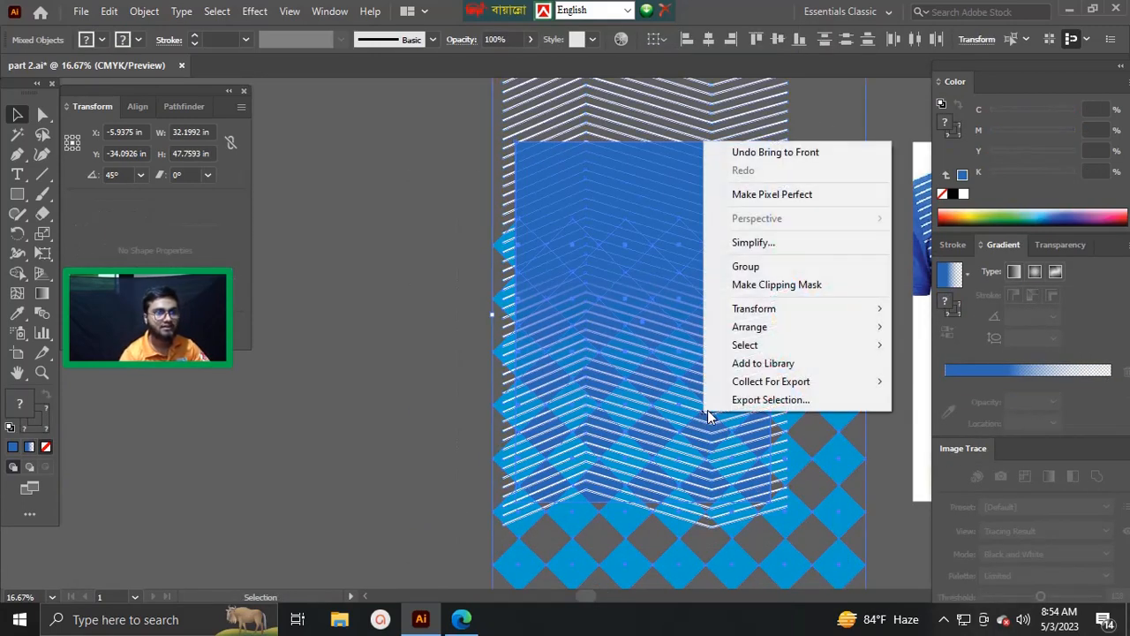
pyautogui.click(766, 284)
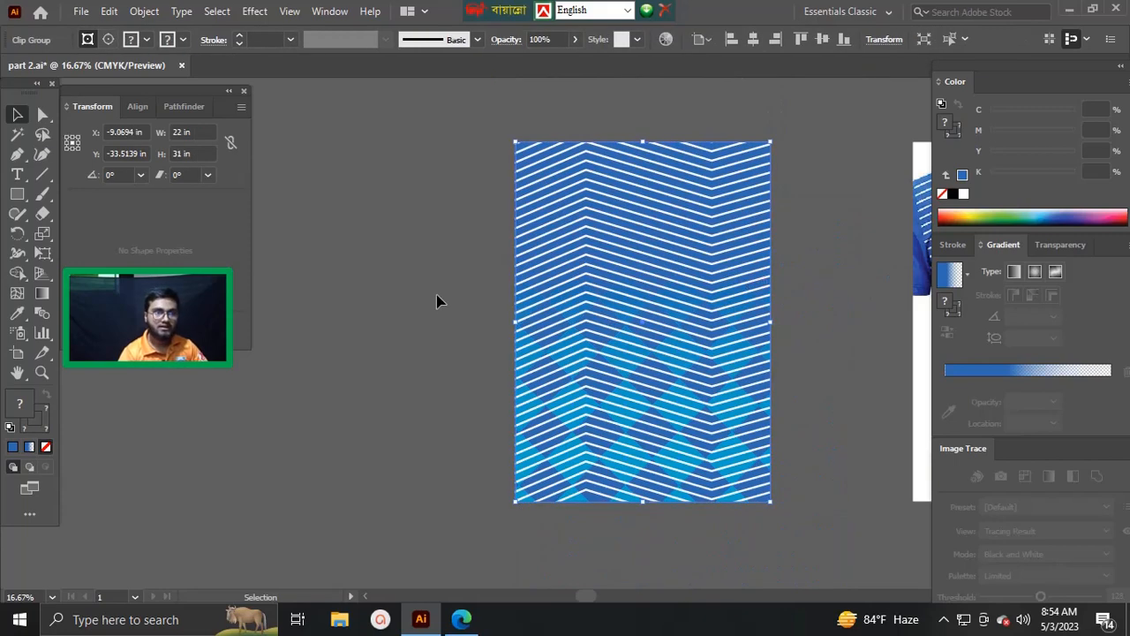
pyautogui.hotkey('ctrl', 'shift', 'a')
pyautogui.hotkey('ctrl', '-')
pyautogui.hotkey('ctrl', '-')
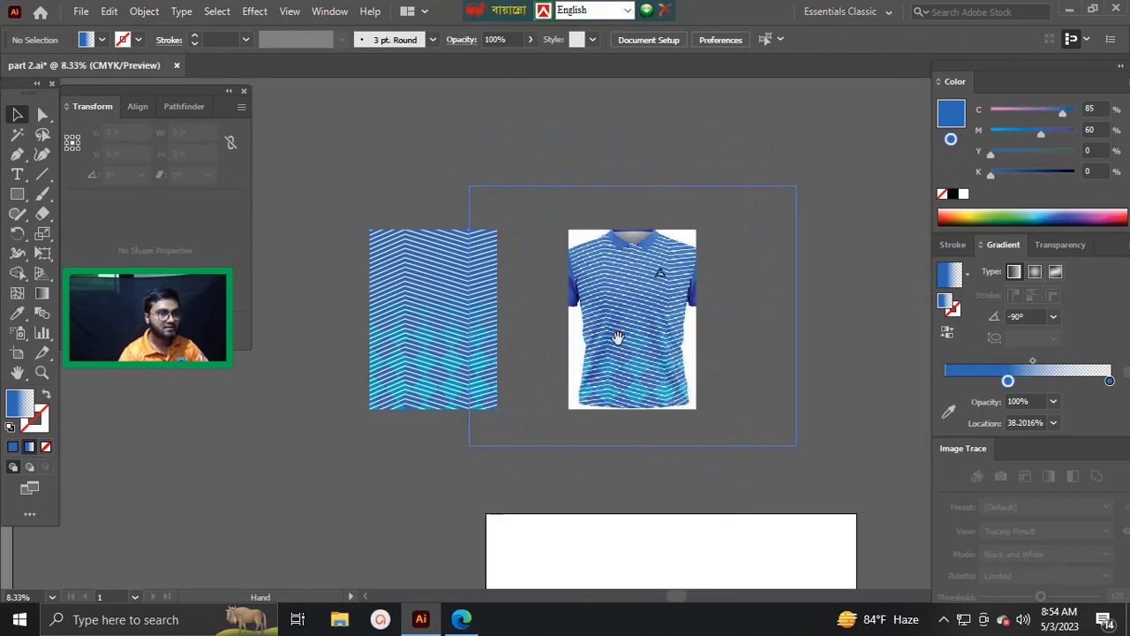
pyautogui.hotkey('ctrl', '+')
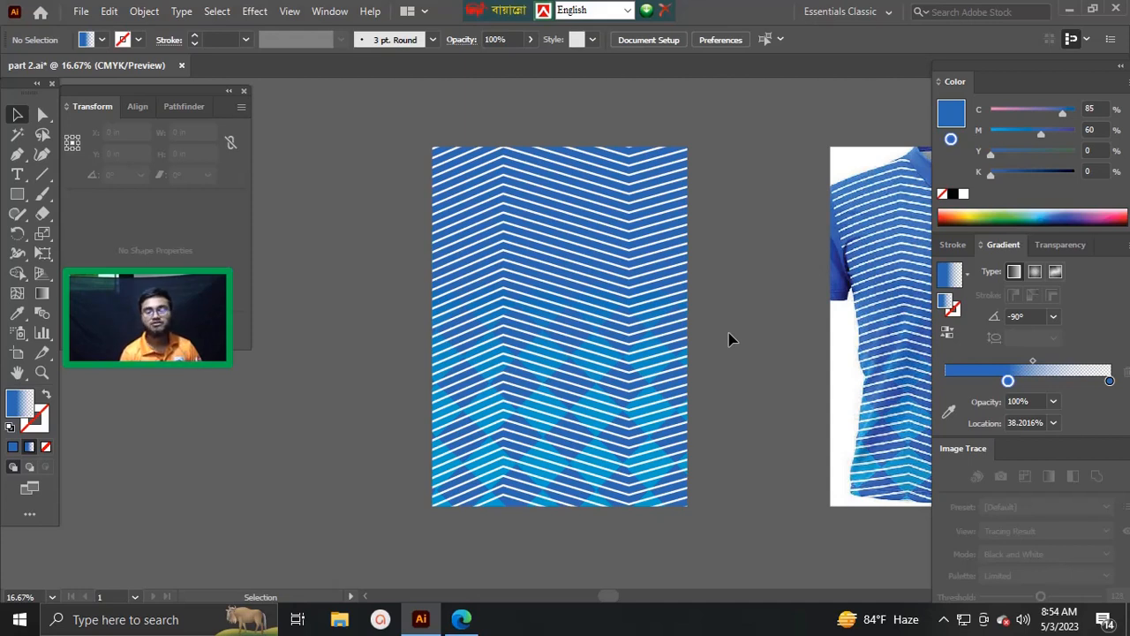
pyautogui.press('ctrl')
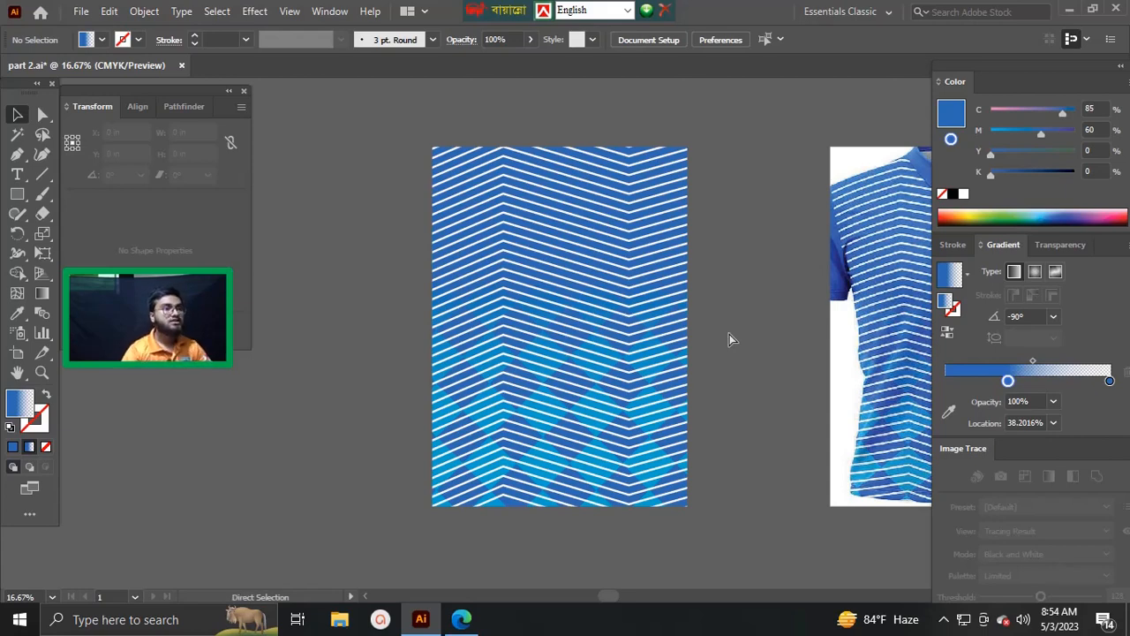
# - Open the SUBLIMATION PATTERN file from the PATAN TRUJEAR folder inside the factory backup's COMPUTER FILE folder
pyautogui.hotkey('ctrl', 'o')
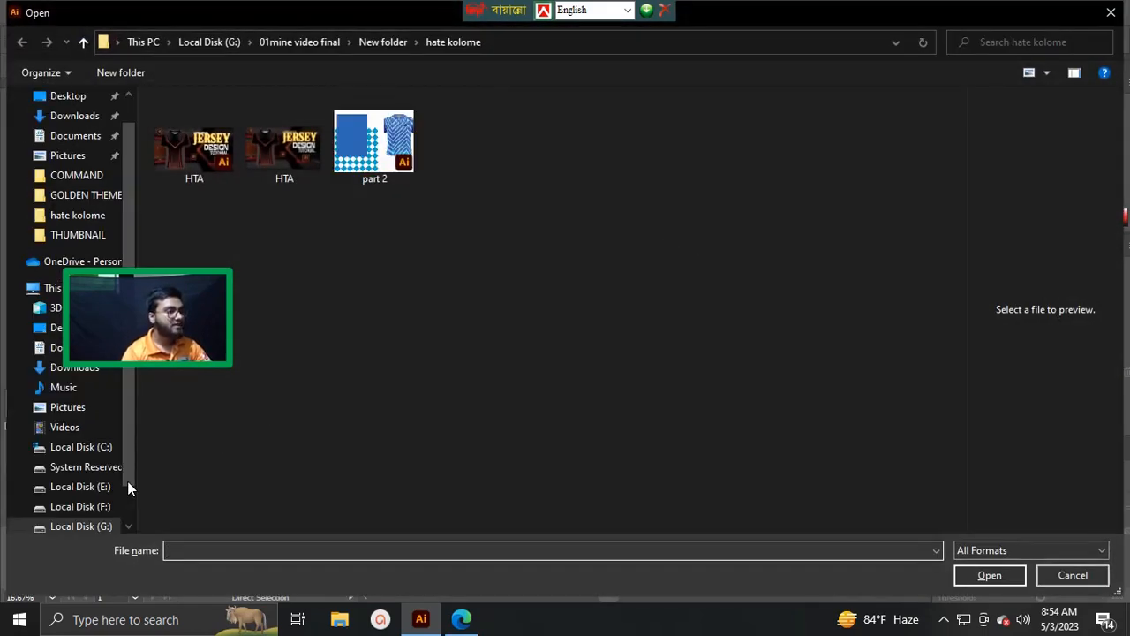
pyautogui.click(88, 507)
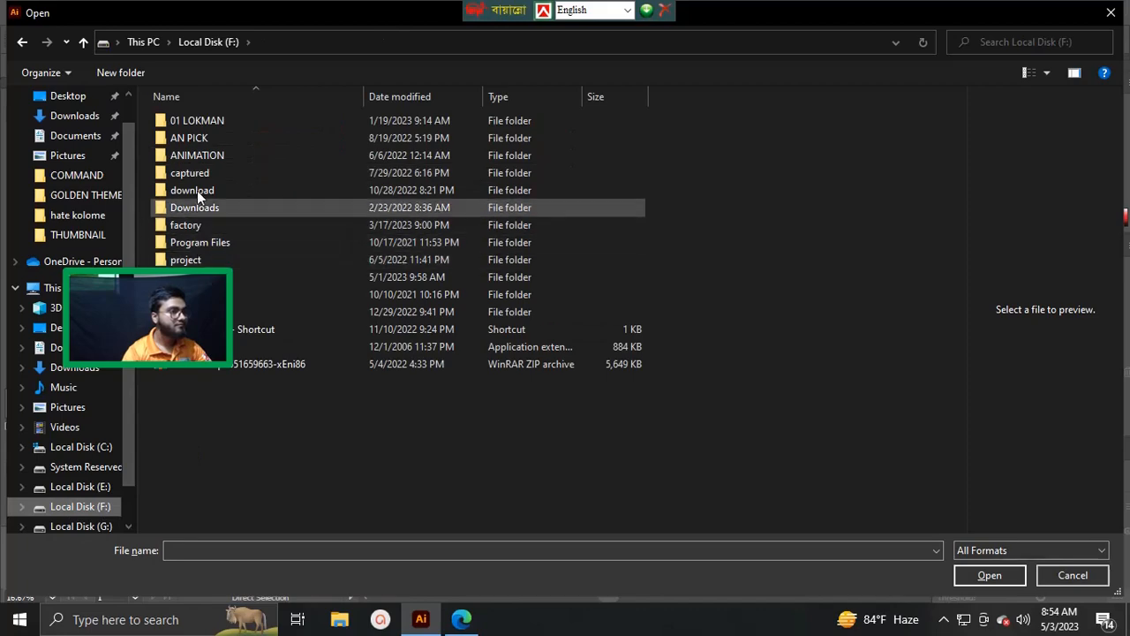
pyautogui.doubleClick(195, 224)
pyautogui.click(235, 138)
pyautogui.doubleClick(234, 138)
pyautogui.doubleClick(224, 138)
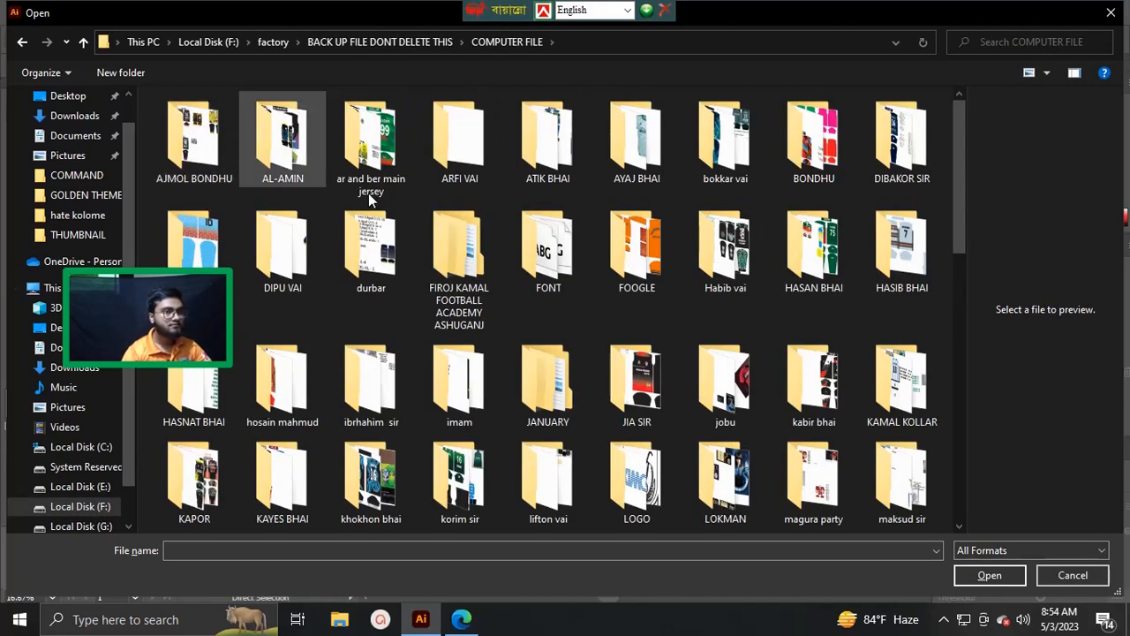
pyautogui.scroll(-10, 597, 319)
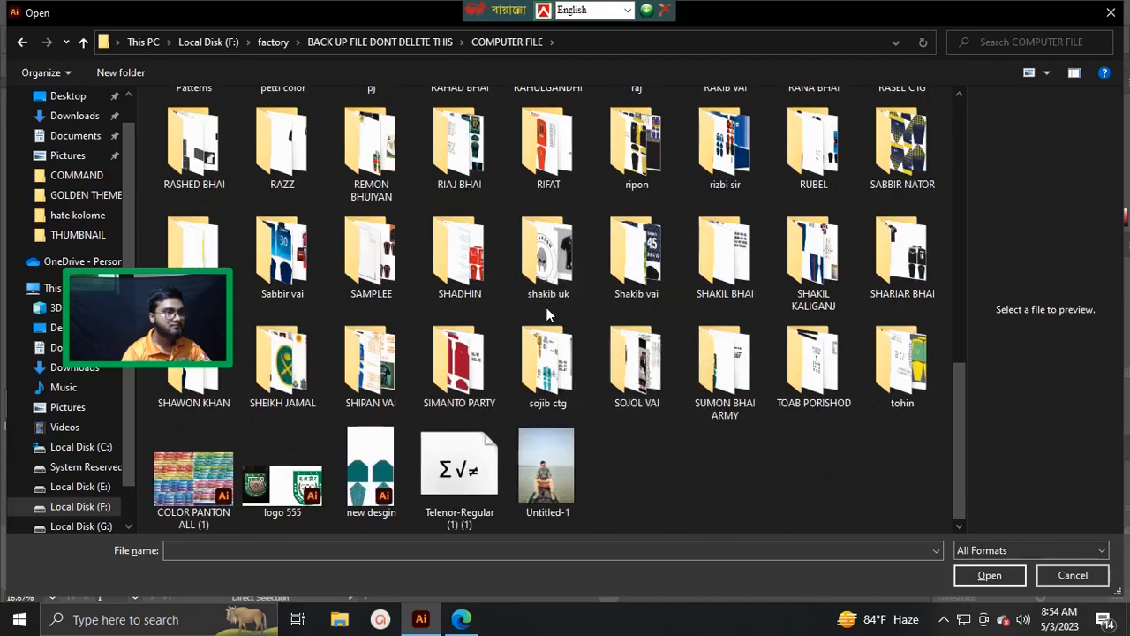
pyautogui.scroll(3, 459, 318)
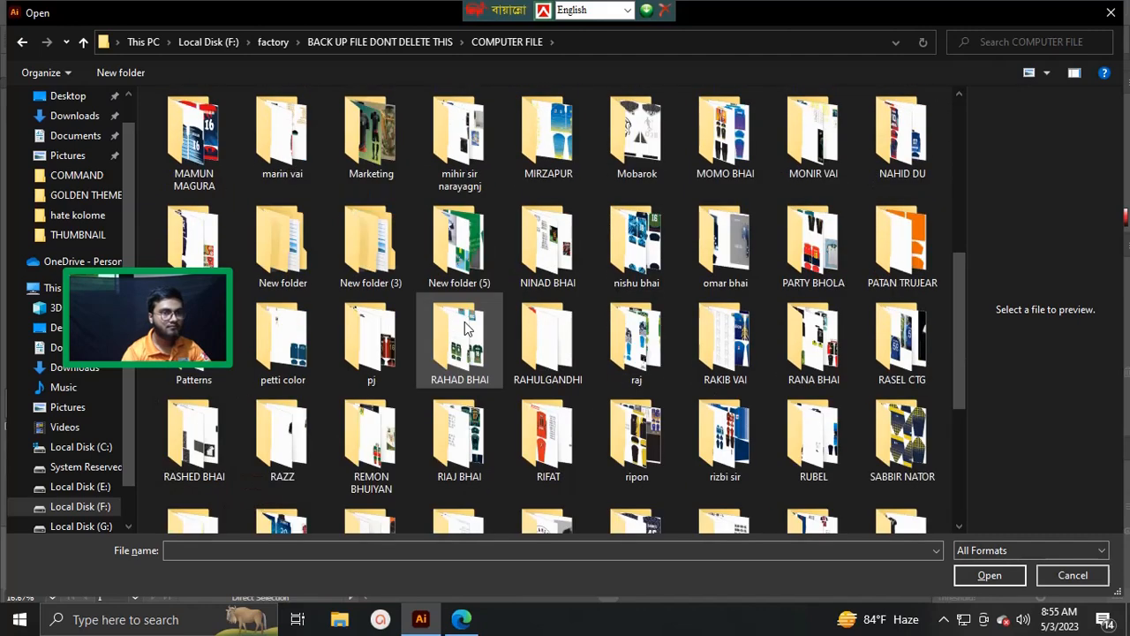
pyautogui.doubleClick(904, 272)
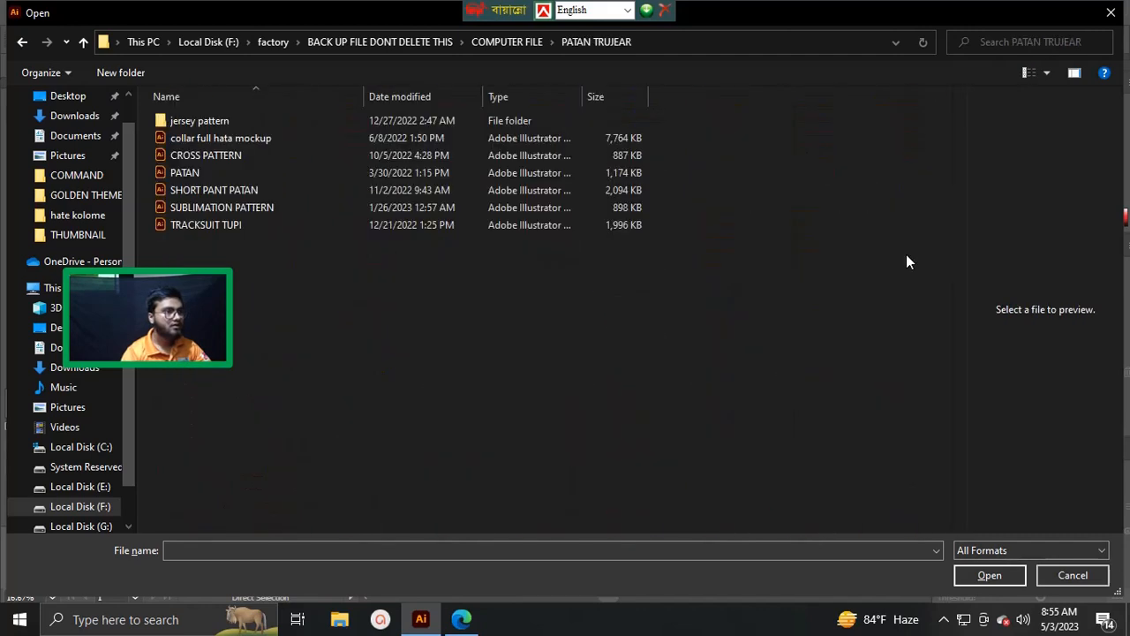
pyautogui.doubleClick(224, 205)
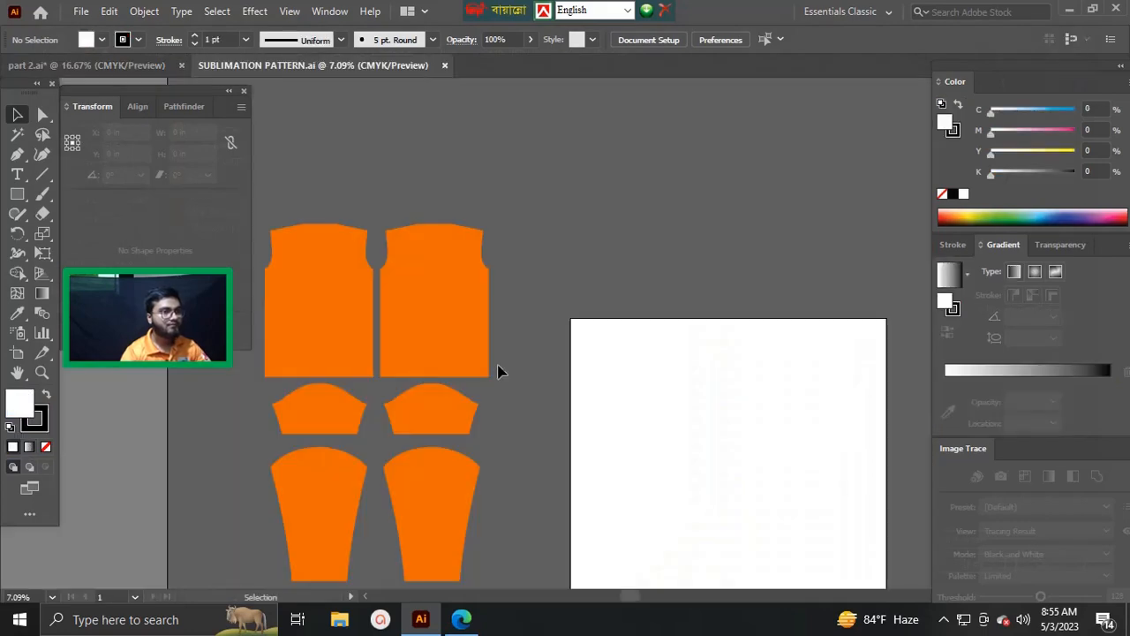
# - Copy one orange body, short sleeve and long sleeve piece from the pattern file into part 2.ai, beside the striped panel
pyautogui.moveTo(230, 285); pyautogui.dragTo(452, 224)
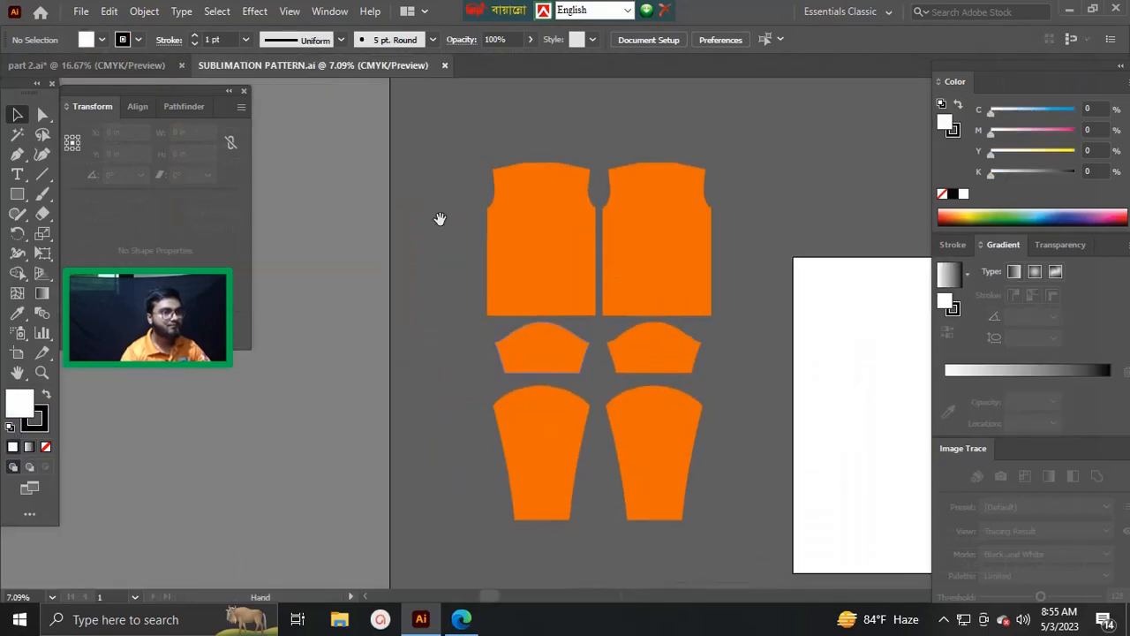
pyautogui.click(546, 484)
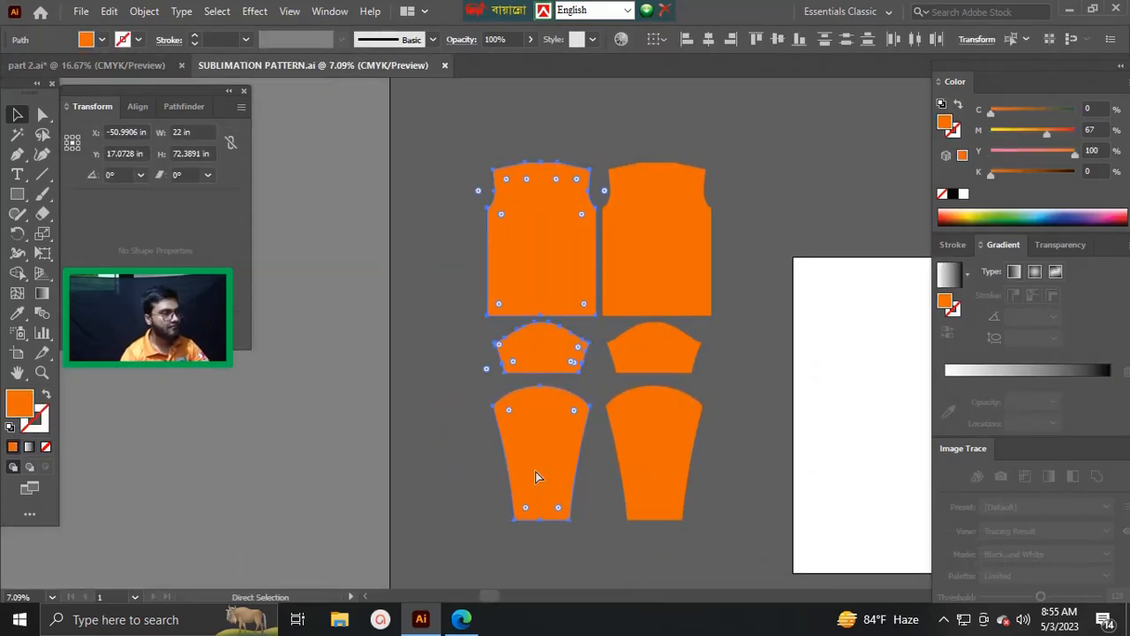
pyautogui.hotkey('ctrl', 'w')
pyautogui.scroll(-5, 606, 379)
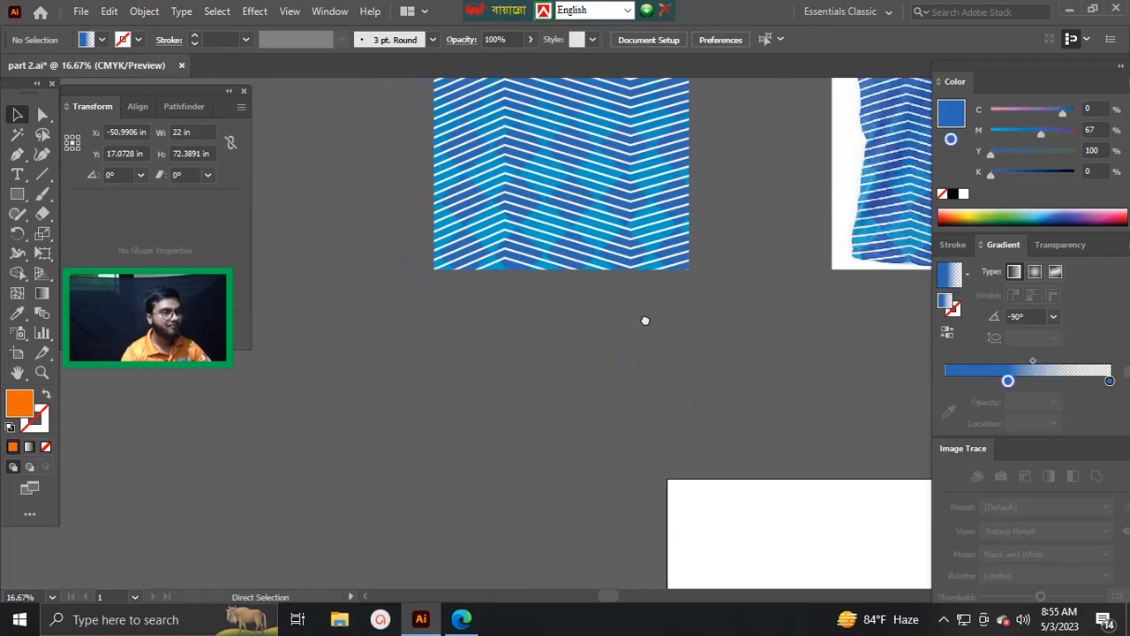
pyautogui.hotkey('ctrl', 'v')
pyautogui.scroll(-2, 650, 356)
pyautogui.moveTo(497, 297); pyautogui.dragTo(472, 282)
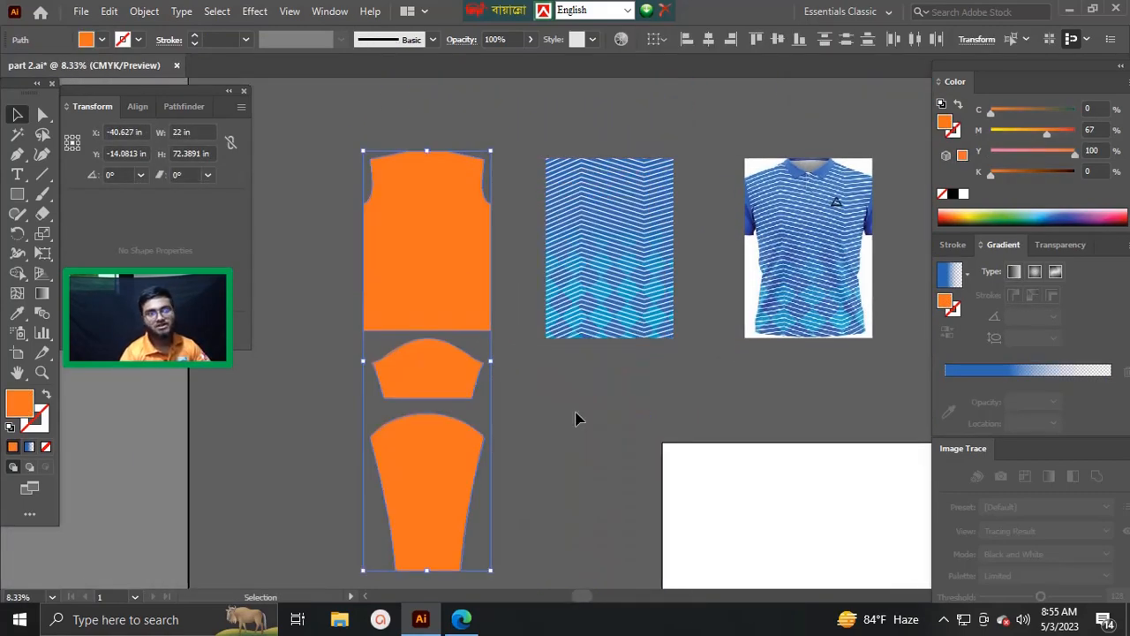
# - Place the orange body piece over the striped panel and align the two on their centres
pyautogui.click(575, 418)
pyautogui.moveTo(593, 456); pyautogui.dragTo(613, 503)
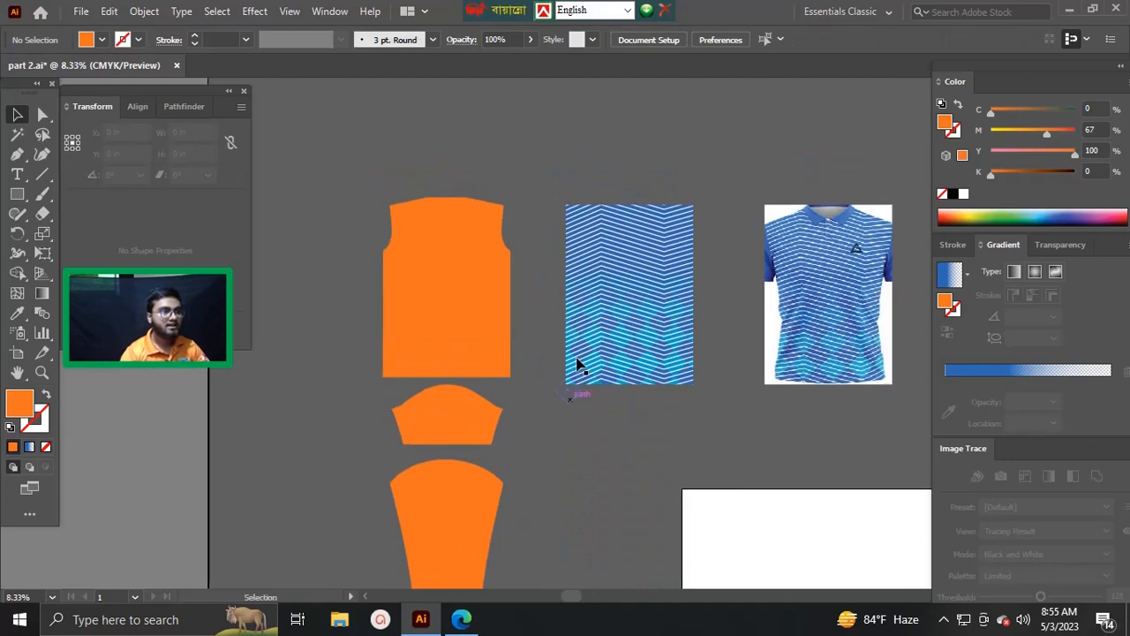
pyautogui.scroll(2, 609, 349)
pyautogui.moveTo(354, 239); pyautogui.dragTo(629, 356)
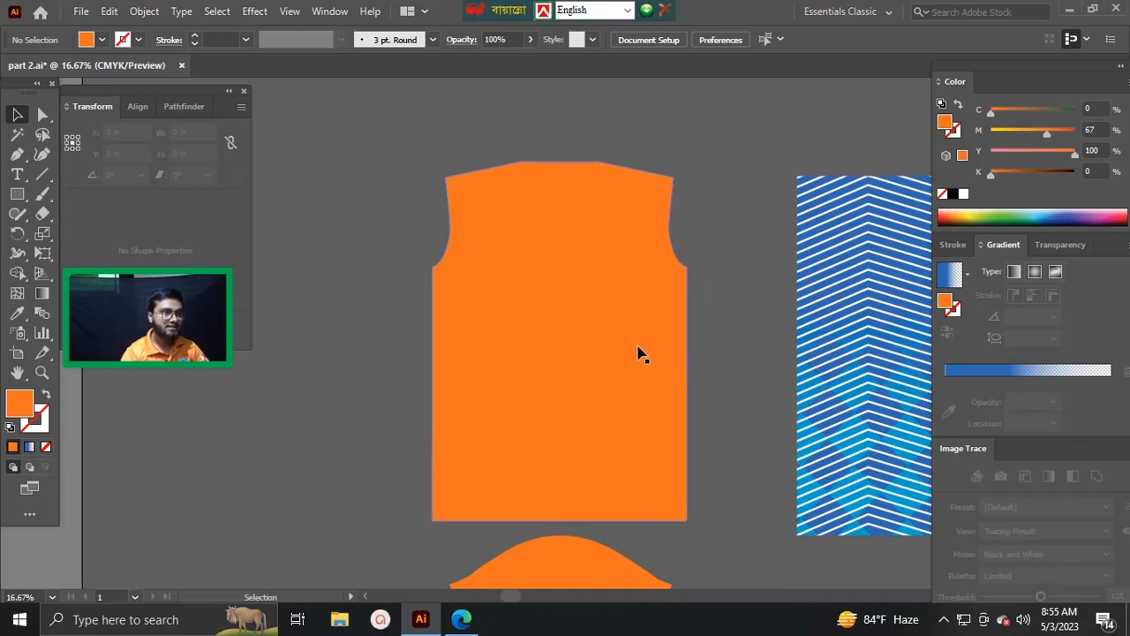
pyautogui.moveTo(649, 351); pyautogui.dragTo(474, 274)
pyautogui.scroll(-1, 478, 310)
pyautogui.moveTo(518, 333); pyautogui.dragTo(527, 343)
pyautogui.moveTo(442, 286); pyautogui.dragTo(643, 302)
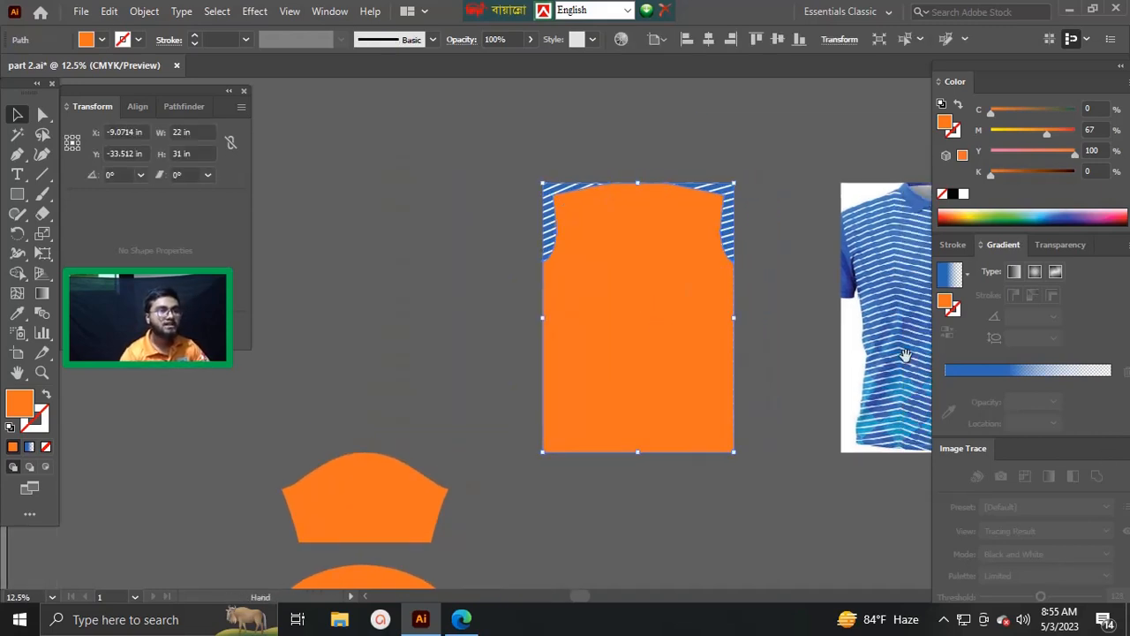
pyautogui.hscroll(2, 658, 295)
pyautogui.keyDown('shift'); pyautogui.click(655, 189); pyautogui.keyUp('shift')
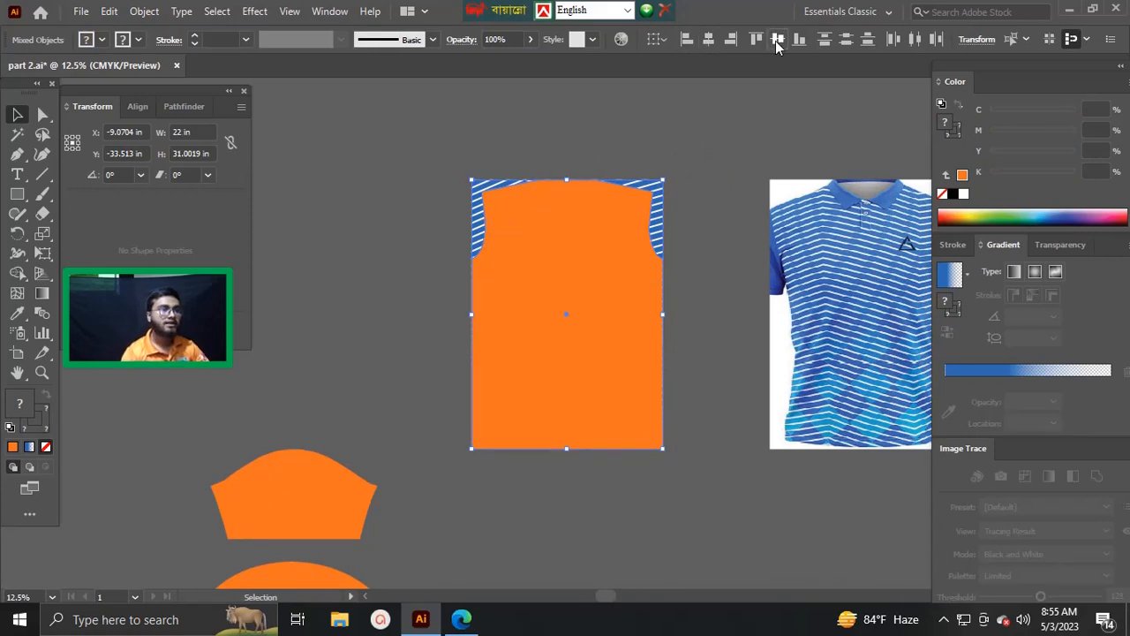
pyautogui.click(746, 90)
# - Make a clipping mask that trims the striped panel to the outline of the body piece
pyautogui.click(602, 215)
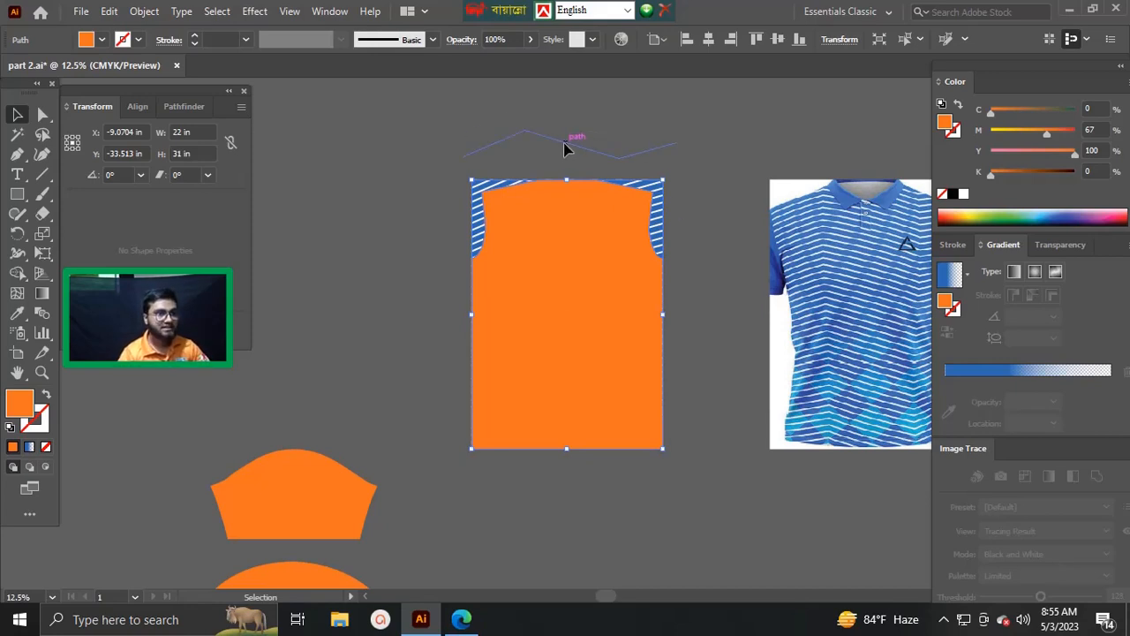
pyautogui.hotkey('ctrl', '7')
pyautogui.moveTo(604, 294); pyautogui.dragTo(611, 311)
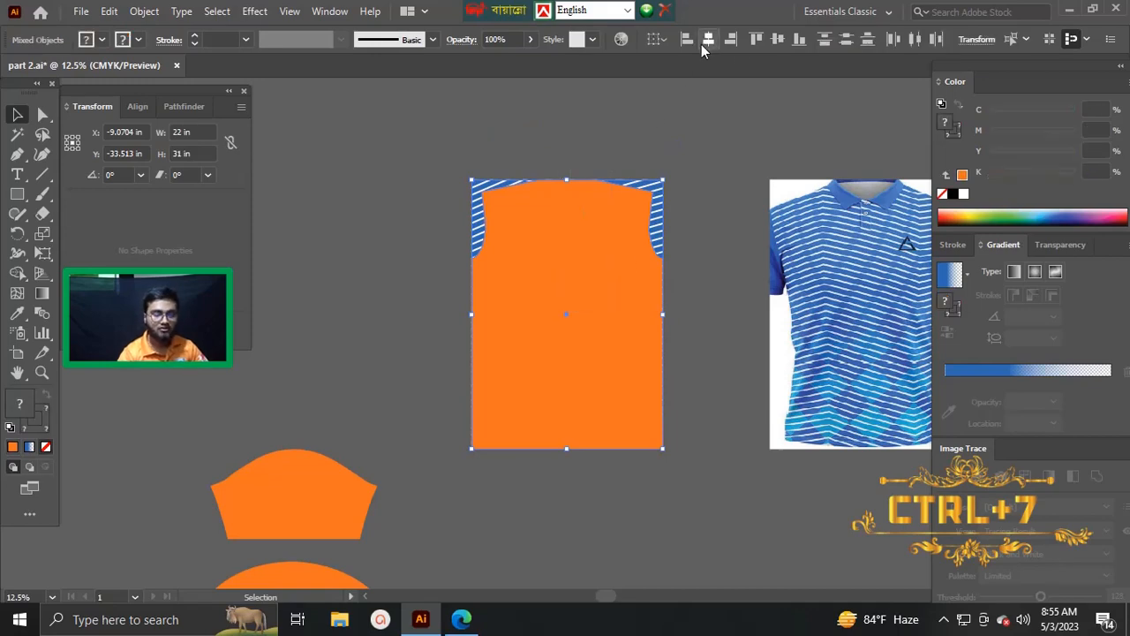
pyautogui.hotkey('ctrl', '7')
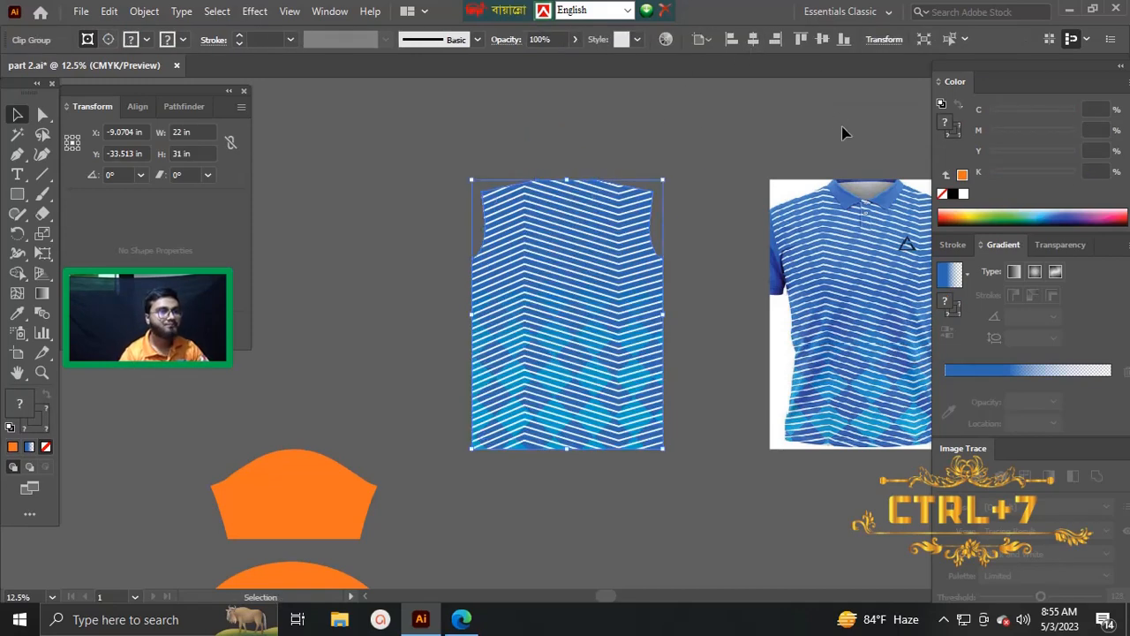
pyautogui.click(666, 204)
# - Release the clipping mask on the reference jersey image and move the image farther away from the striped body
pyautogui.moveTo(665, 204); pyautogui.dragTo(659, 217)
pyautogui.moveTo(639, 264); pyautogui.dragTo(629, 242)
pyautogui.moveTo(698, 331); pyautogui.dragTo(635, 288)
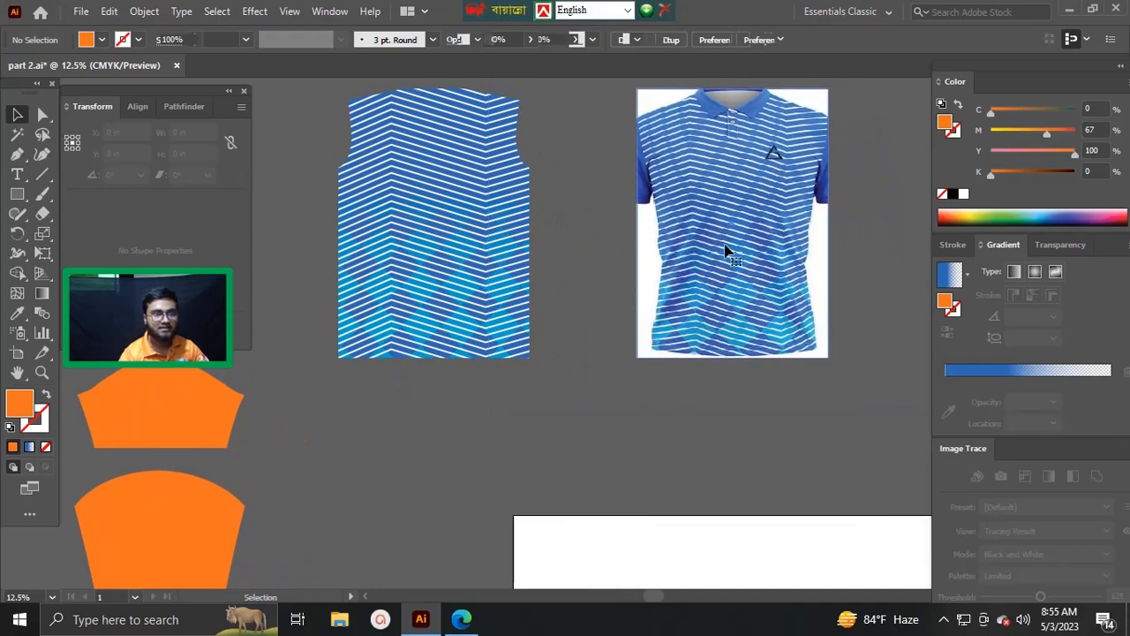
pyautogui.rightClick(725, 250)
pyautogui.click(783, 383)
pyautogui.moveTo(752, 263); pyautogui.dragTo(887, 259)
# - Position the striped body directly above the orange short sleeve and delete the long sleeve piece
pyautogui.scroll(-1, 791, 295)
pyautogui.moveTo(449, 259); pyautogui.dragTo(406, 246)
pyautogui.moveTo(374, 379); pyautogui.dragTo(370, 381)
pyautogui.click(424, 463)
pyautogui.click(408, 463)
pyautogui.press('Delete')
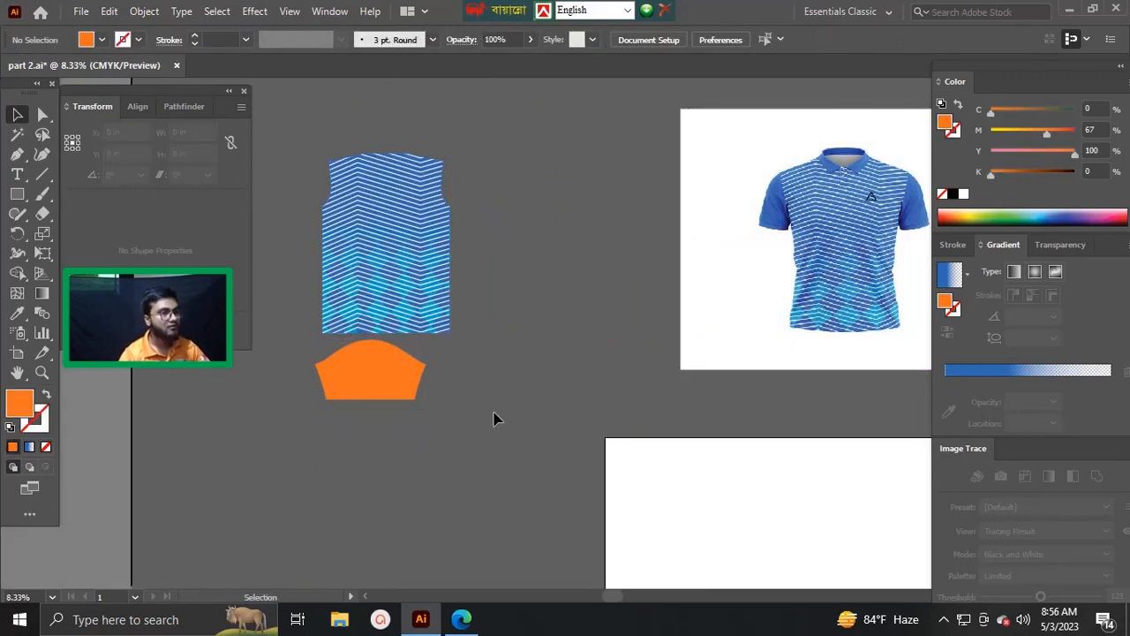
# - Paste the pattern pieces again and delete the extra sleeves, keeping only a second body piece
pyautogui.hotkey('ctrl', 'v')
pyautogui.click(556, 431)
pyautogui.press('Delete')
# - Fill the second body piece and the short sleeve with the panel's solid blue (C 85, M 60, Y 0, K 0)
pyautogui.scroll(3, 465, 330)
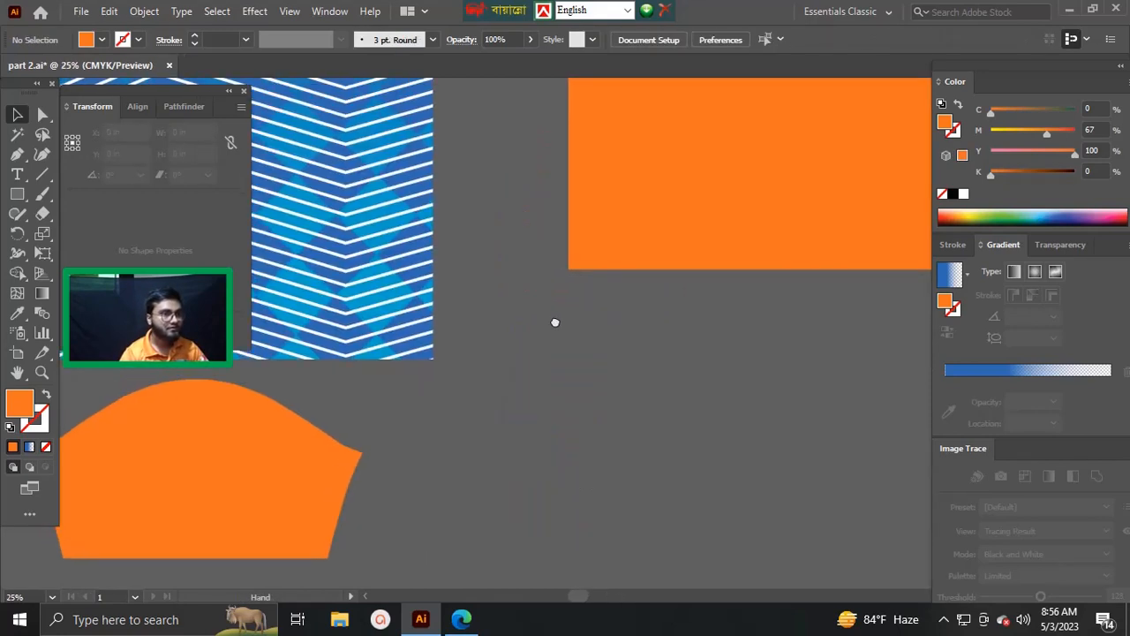
pyautogui.click(279, 491)
pyautogui.press('i')
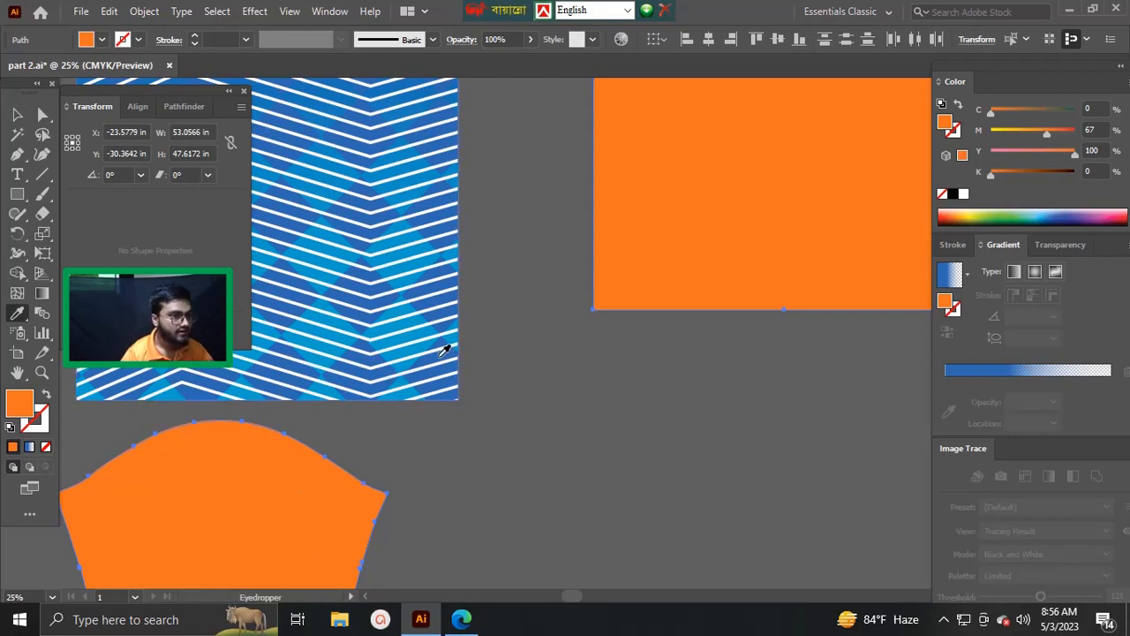
pyautogui.click(447, 346)
pyautogui.press('v')
pyautogui.scroll(-3, 499, 376)
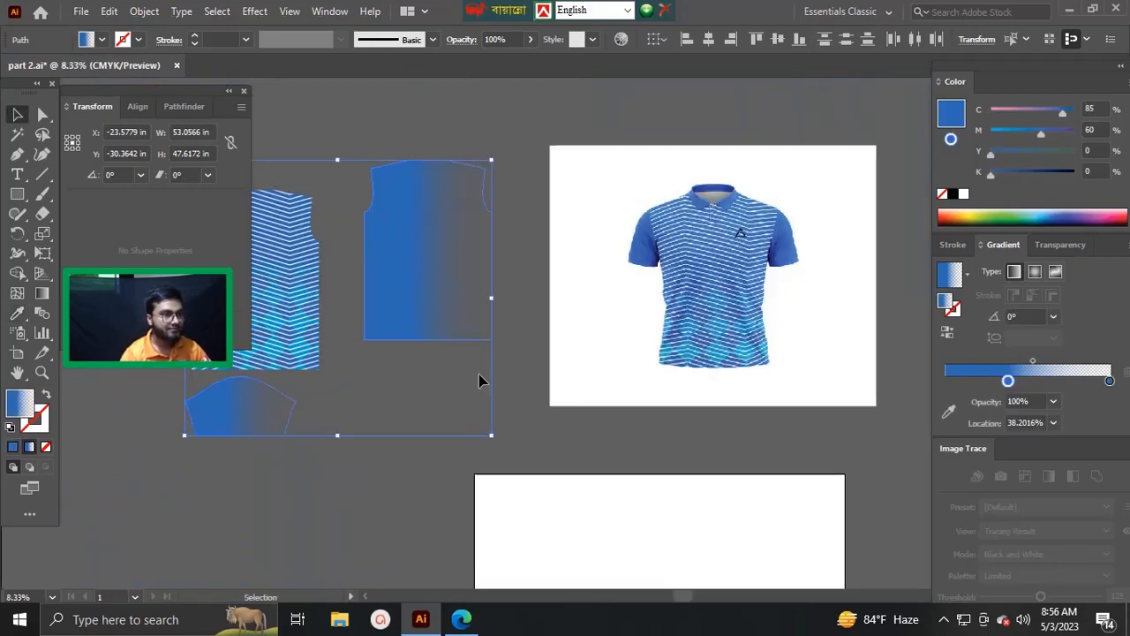
pyautogui.click(941, 194)
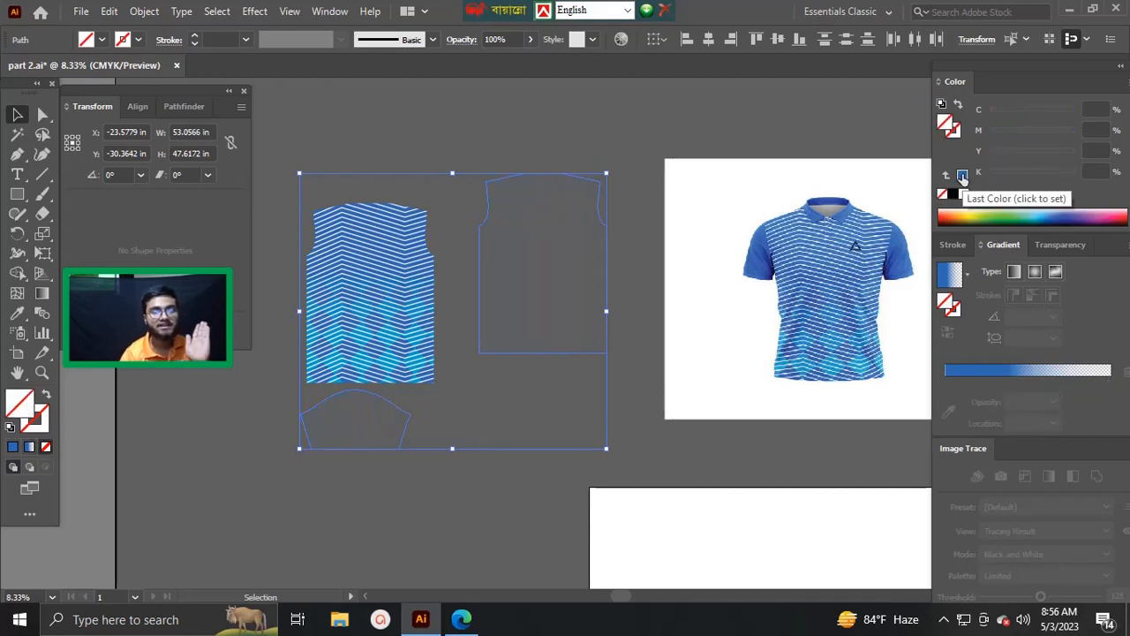
pyautogui.click(962, 177)
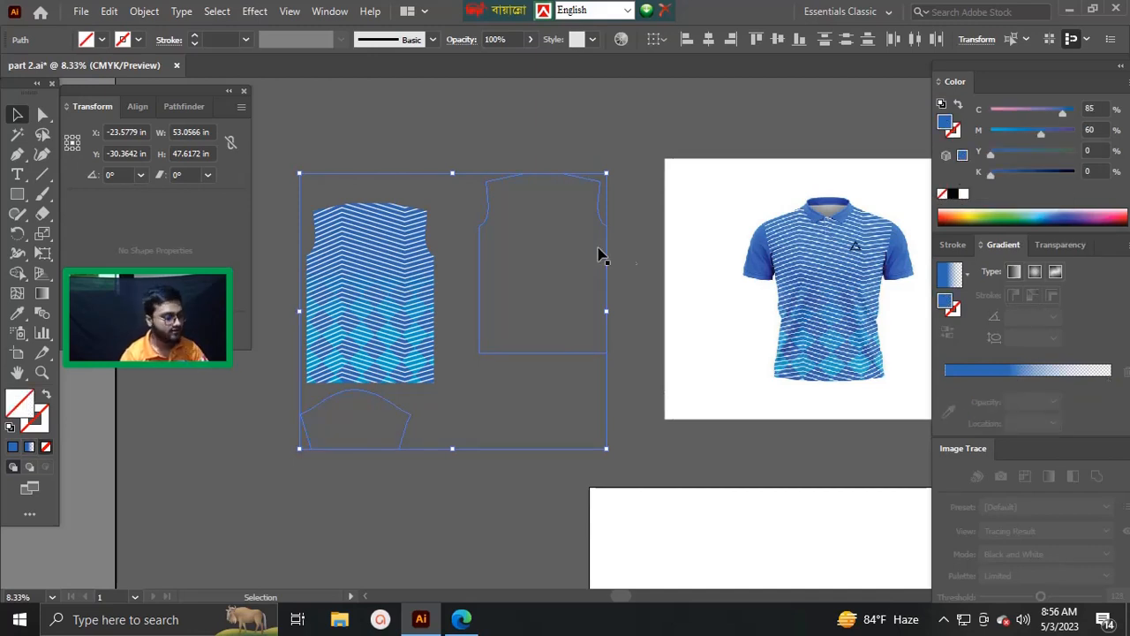
pyautogui.scroll(6, 549, 300)
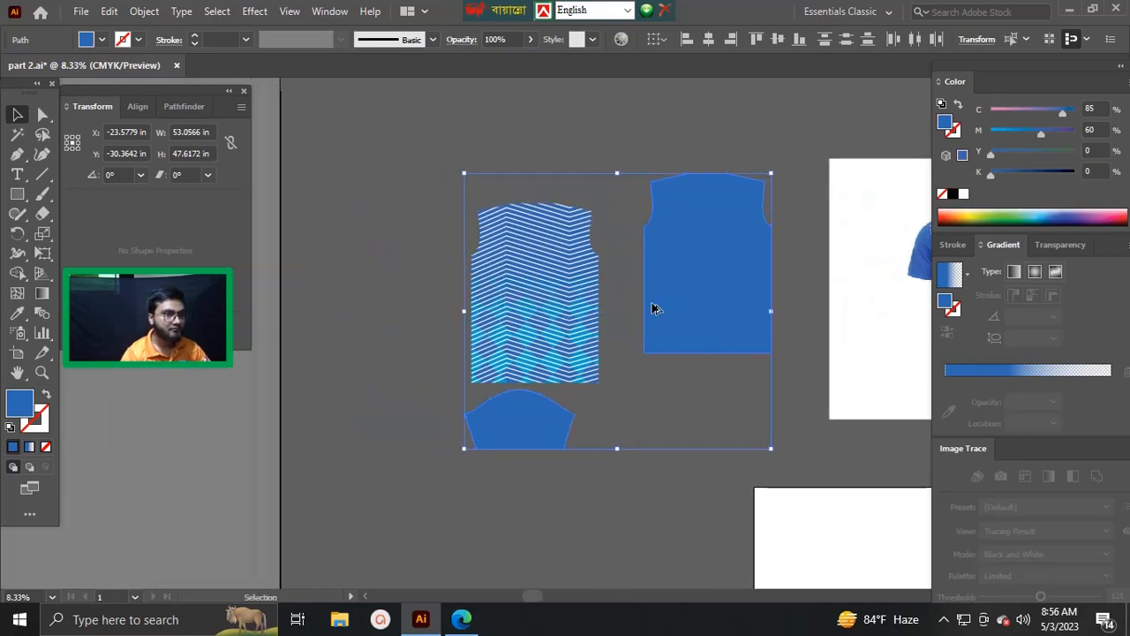
# - Place the blue body right beside the striped body and duplicate the short sleeve beneath it
pyautogui.scroll(-2, 671, 381)
pyautogui.moveTo(746, 282); pyautogui.dragTo(620, 372)
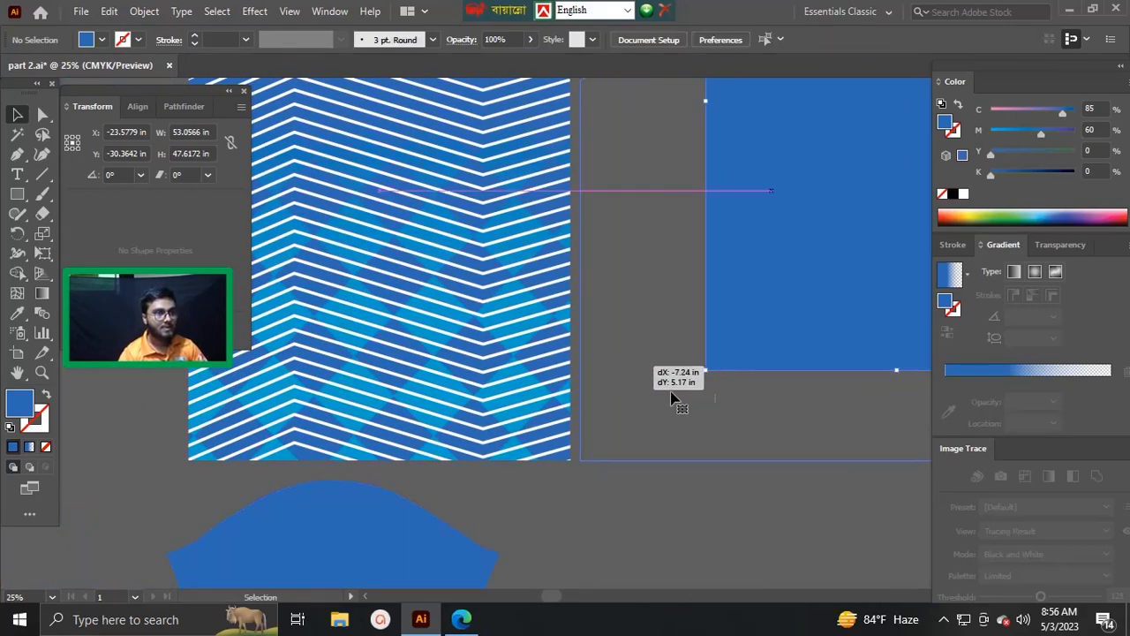
pyautogui.scroll(-2, 661, 390)
pyautogui.moveTo(710, 426); pyautogui.dragTo(727, 358)
pyautogui.moveTo(472, 421); pyautogui.dragTo(687, 420)
# - Draw a blue collar rectangle about 18 × 4.7 in above the two body pieces and show the transparency grid
pyautogui.scroll(5, 673, 394)
pyautogui.press('m')
pyautogui.moveTo(542, 233); pyautogui.dragTo(693, 268)
pyautogui.press('v')
pyautogui.hotkey('ctrl', 'shift', 'd')
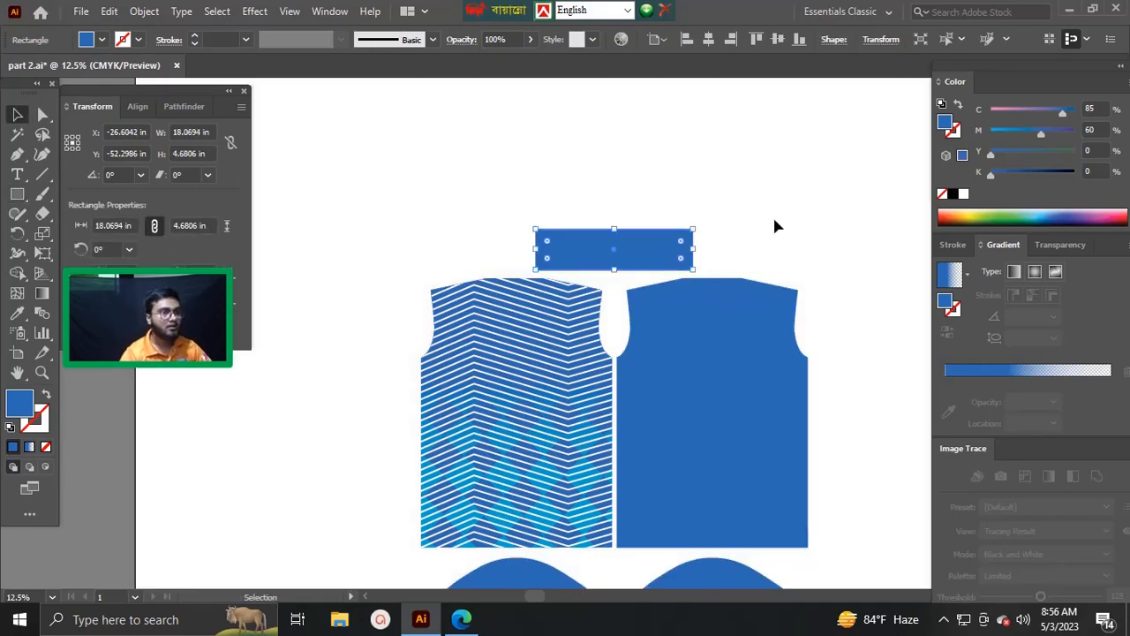
pyautogui.hotkey('ctrl', 'shift', 'a')
# - Add a line of point text above the blue rectangle and enlarge it to about 81 pt
pyautogui.moveTo(756, 338); pyautogui.dragTo(792, 313)
pyautogui.scroll(4, 686, 197)
pyautogui.moveTo(678, 218); pyautogui.dragTo(715, 373)
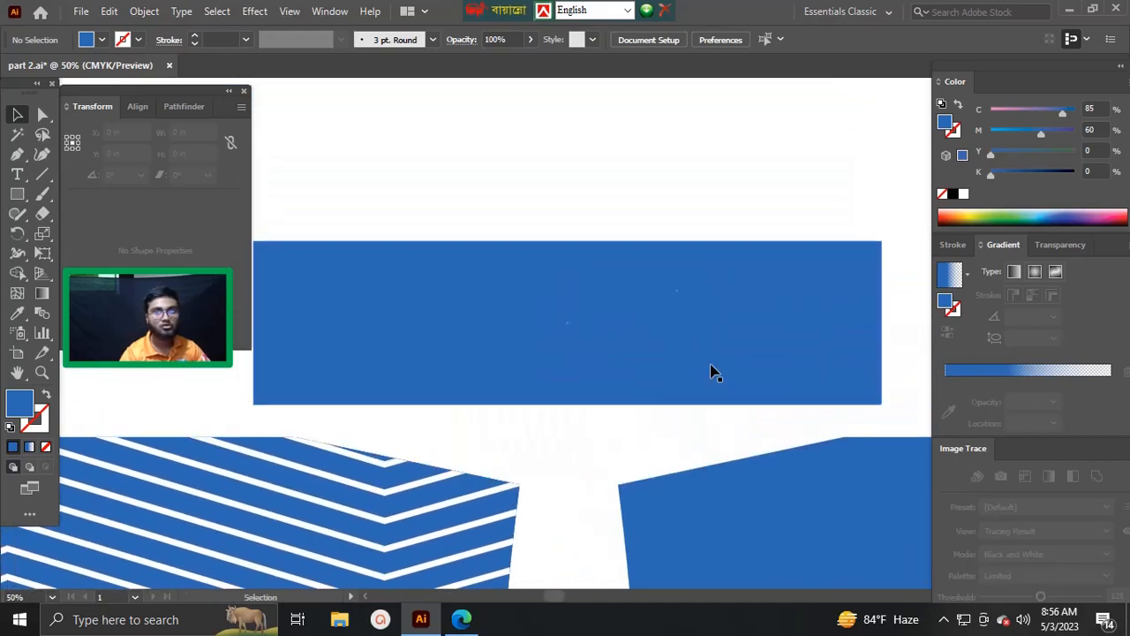
pyautogui.press('t')
pyautogui.click(618, 176)
pyautogui.press('Escape')
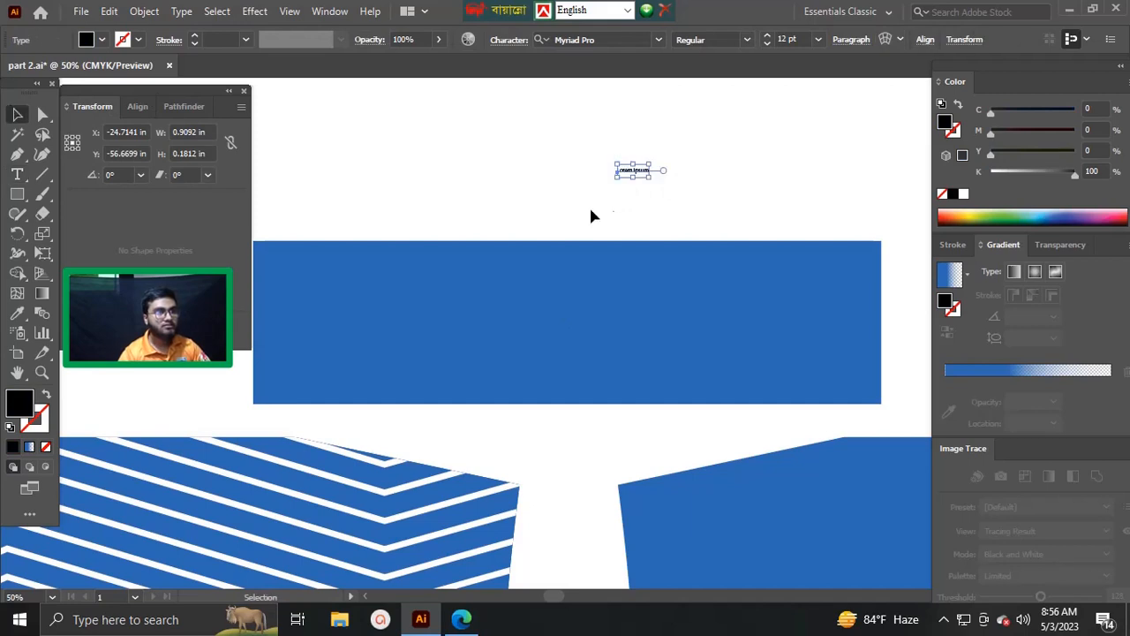
pyautogui.moveTo(705, 217); pyautogui.dragTo(686, 189)
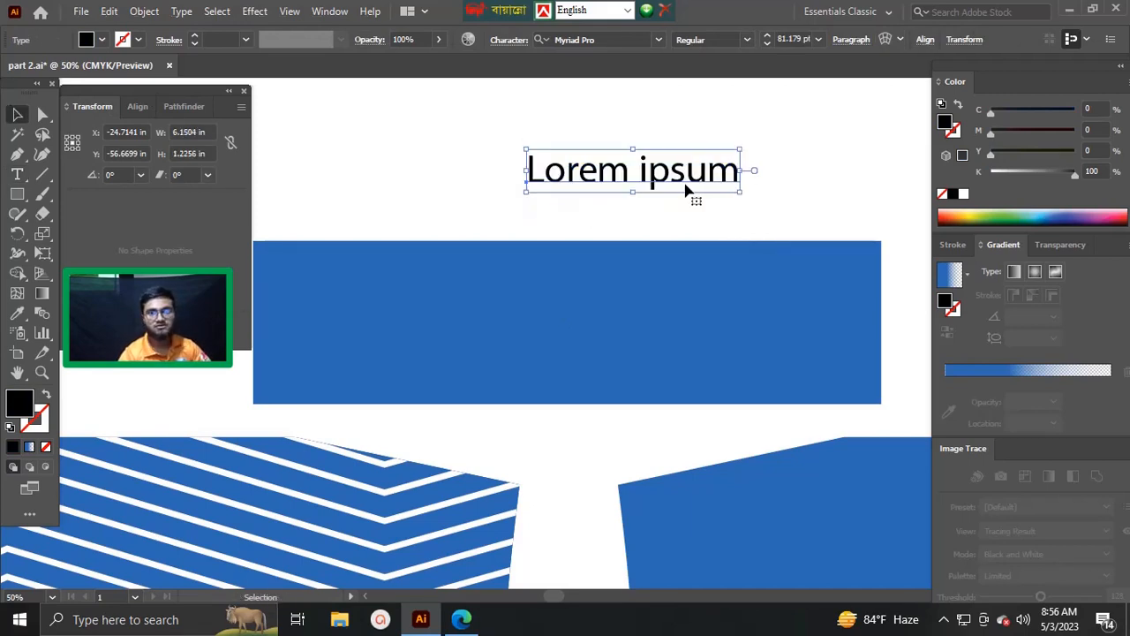
# - Replace the placeholder text above the rectangle with "collar"
pyautogui.doubleClick(688, 179)
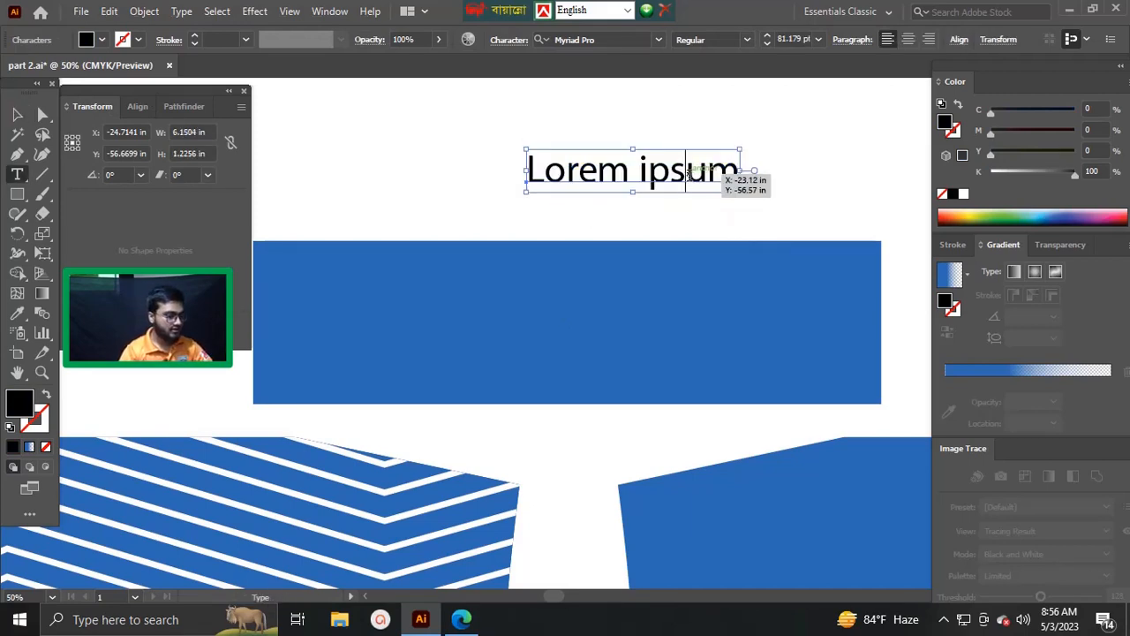
pyautogui.hotkey('ctrl', 'a')
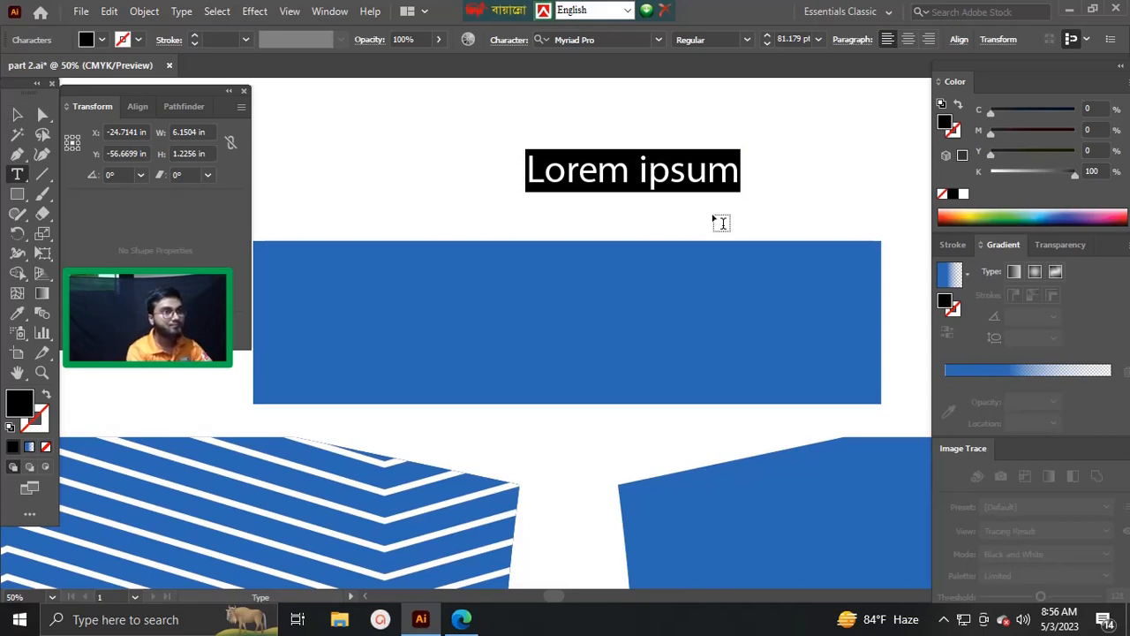
pyautogui.write('collar')
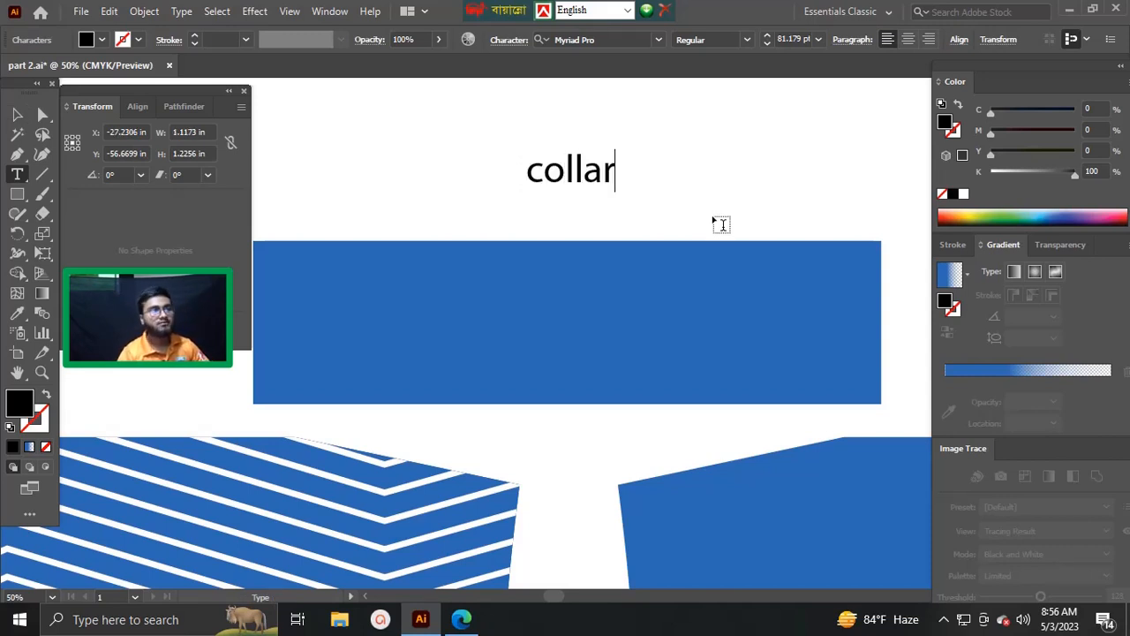
pyautogui.press('Escape')
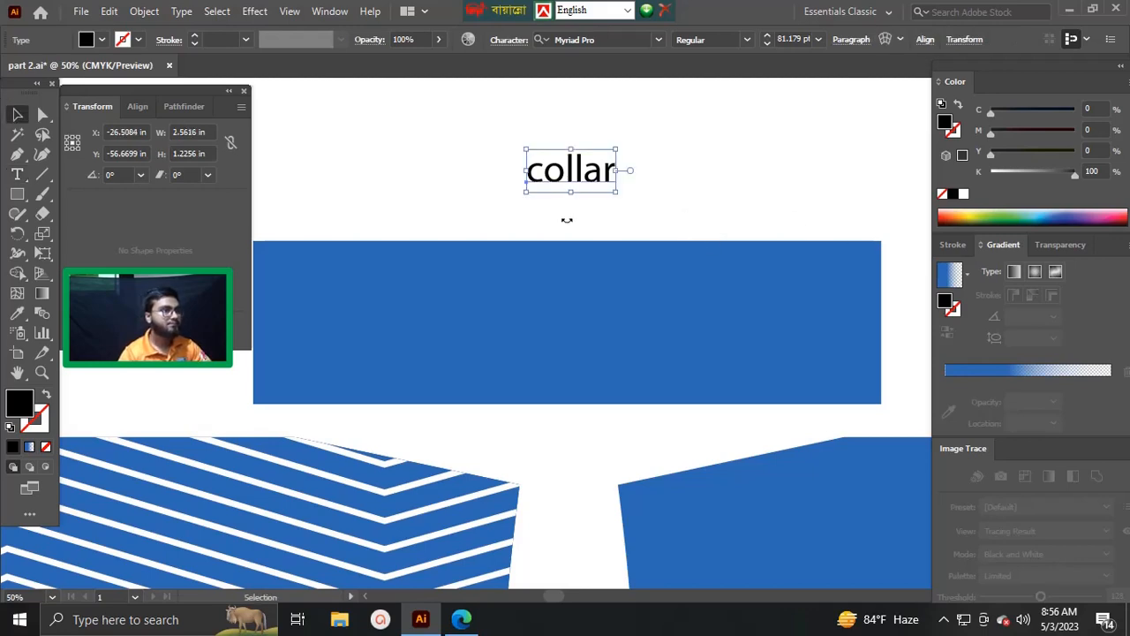
# - Convert the "collar" text above the blue rectangle to uppercase and enlarge it to about 196 pt
pyautogui.click(181, 11)
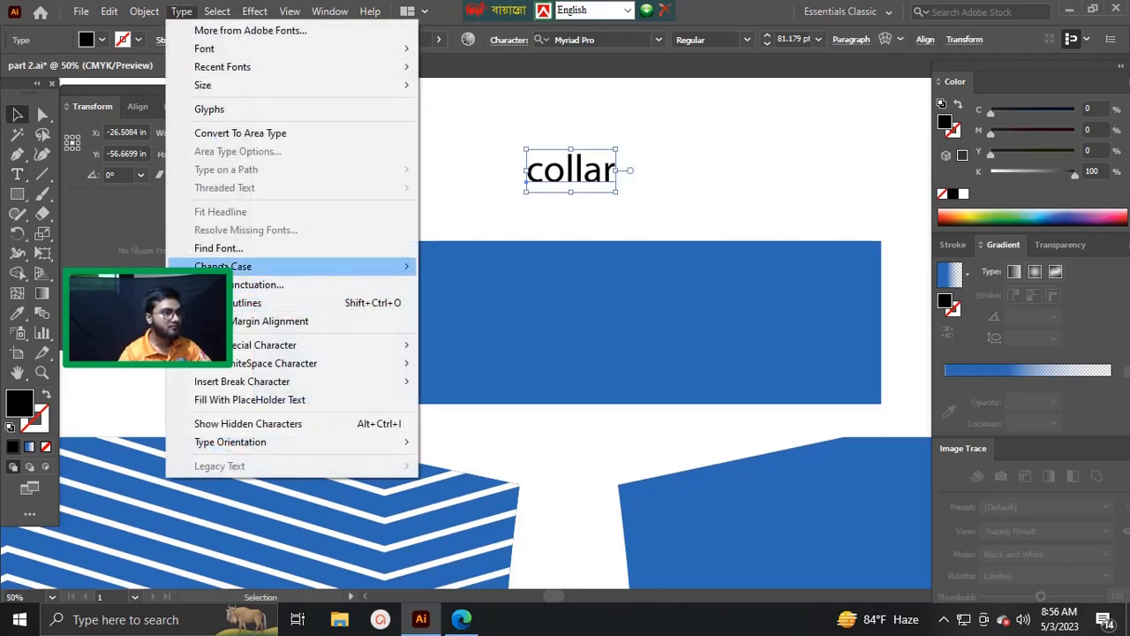
pyautogui.moveTo(389, 266)
pyautogui.click(456, 274)
pyautogui.moveTo(660, 191); pyautogui.dragTo(749, 220)
# - Set the COLLAR label's font to Avega
pyautogui.click(585, 39)
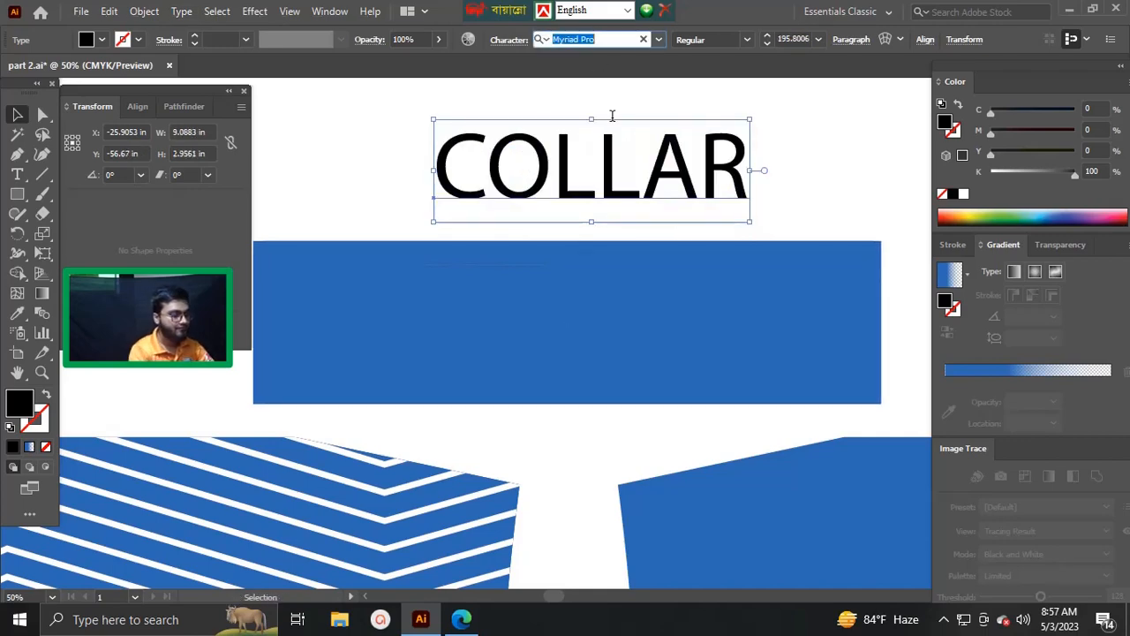
pyautogui.write('ave')
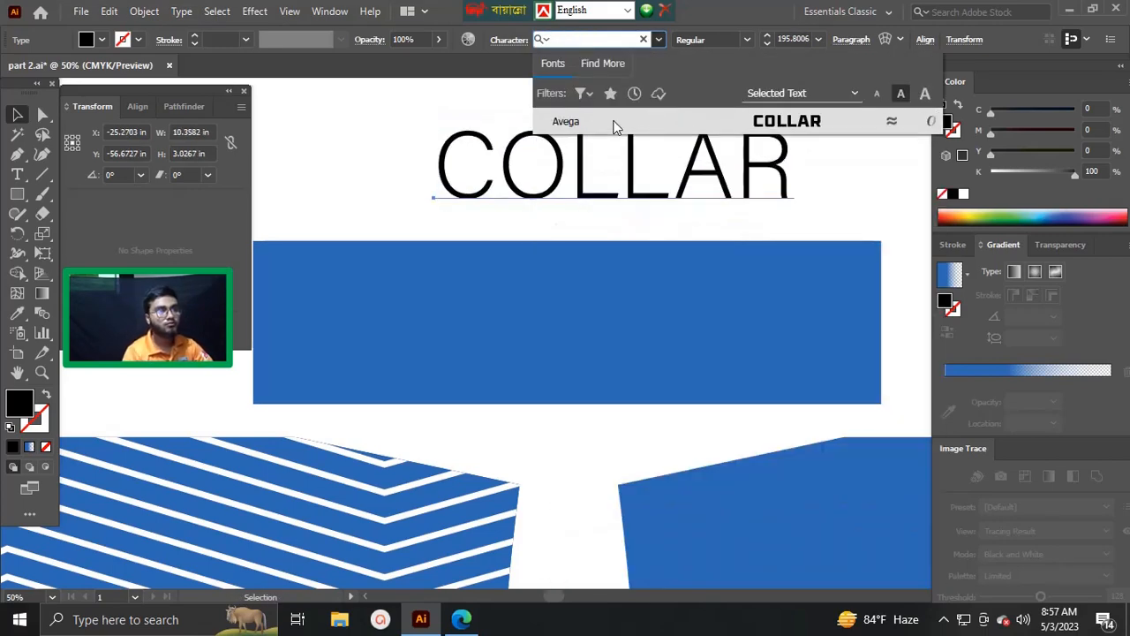
pyautogui.write('ga')
pyautogui.click(615, 126)
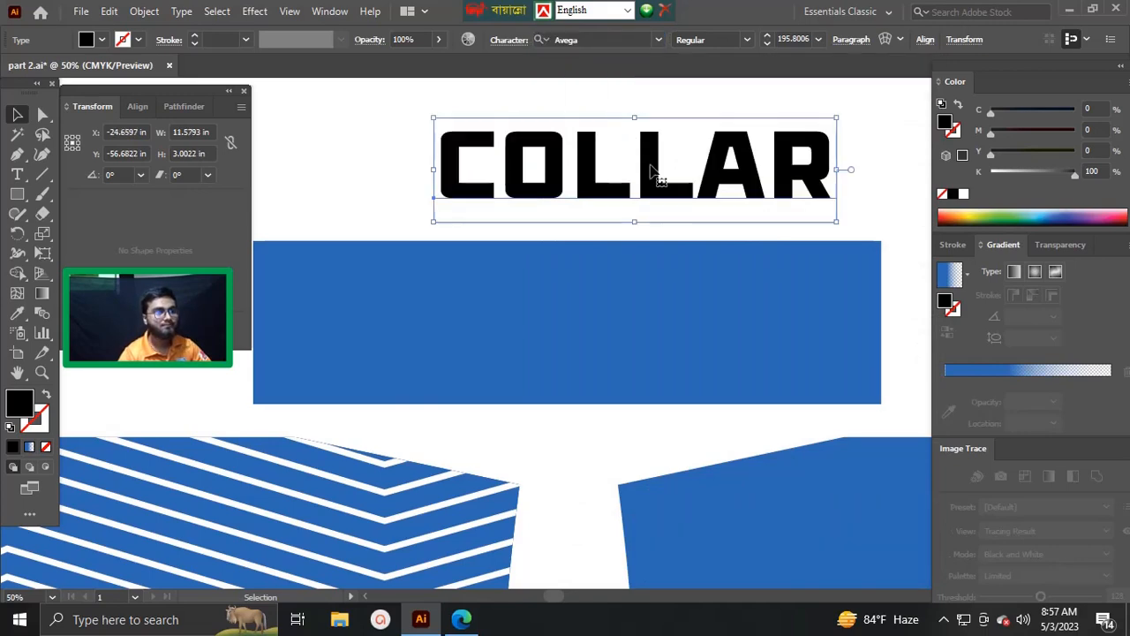
# - Stretch the COLLAR label to about 3.5 in high on the blue collar rectangle and fill it white
pyautogui.moveTo(635, 220); pyautogui.dragTo(559, 181)
pyautogui.scroll(-3, 608, 325)
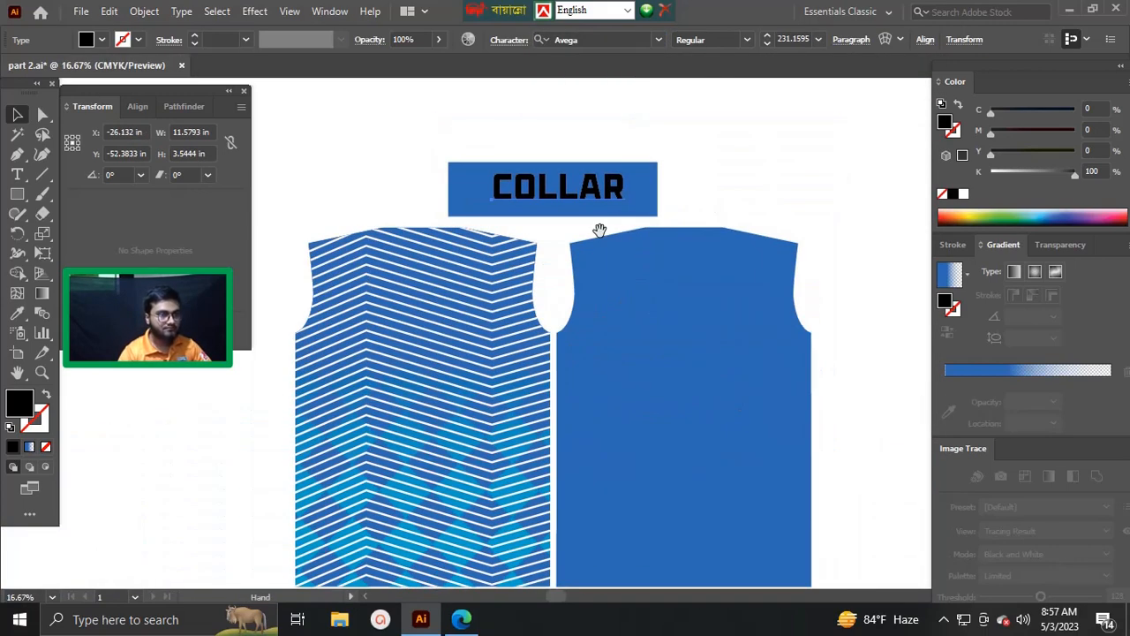
pyautogui.moveTo(604, 222); pyautogui.dragTo(562, 209)
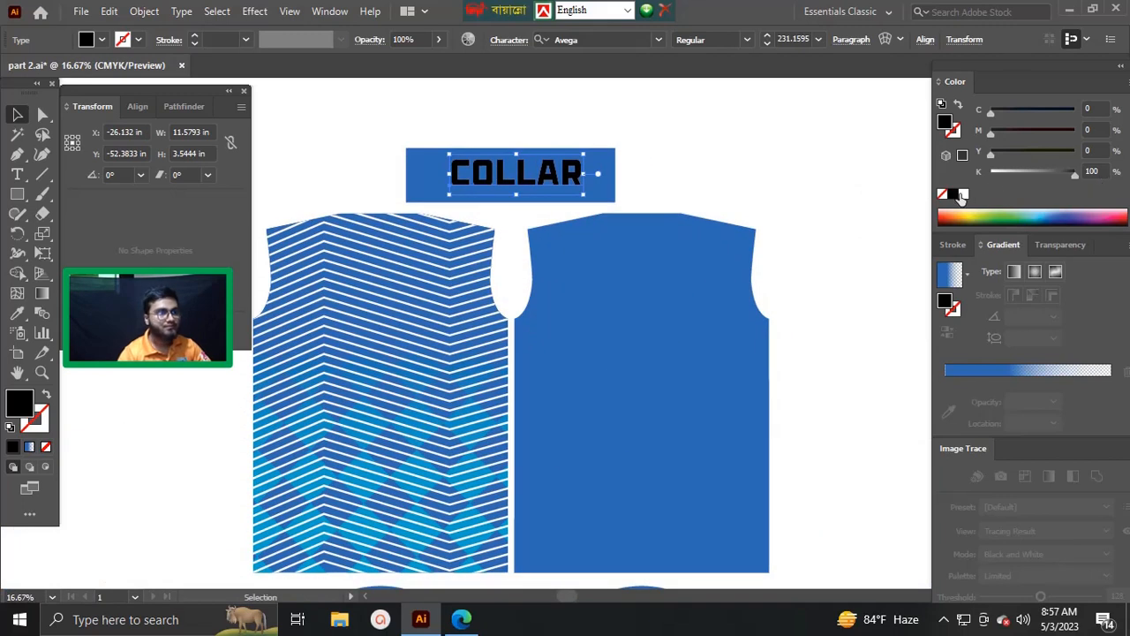
pyautogui.click(963, 195)
# - Duplicate the COLLAR label onto the upper part of the solid blue back and replace the copy's text with the player's name
pyautogui.moveTo(681, 232); pyautogui.dragTo(650, 222)
pyautogui.moveTo(516, 154); pyautogui.dragTo(632, 261)
pyautogui.doubleClick(632, 261)
pyautogui.doubleClick(632, 260)
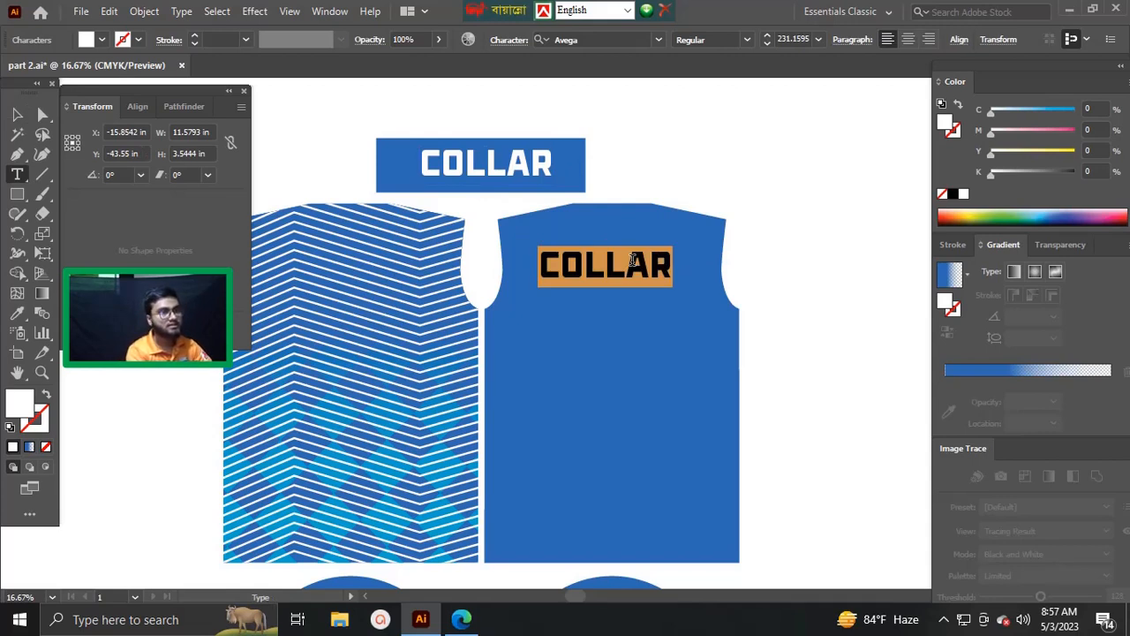
pyautogui.write('SABBIR')
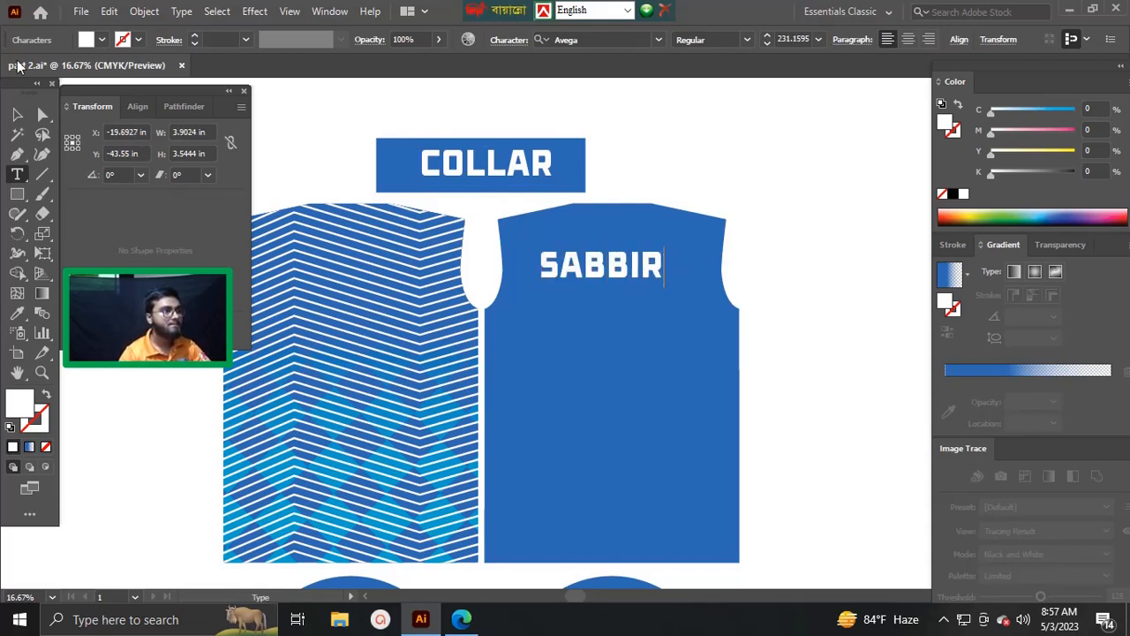
pyautogui.press('Escape')
# - Set the player name's size to 10 in wide and 3.5 in high
pyautogui.click(211, 133)
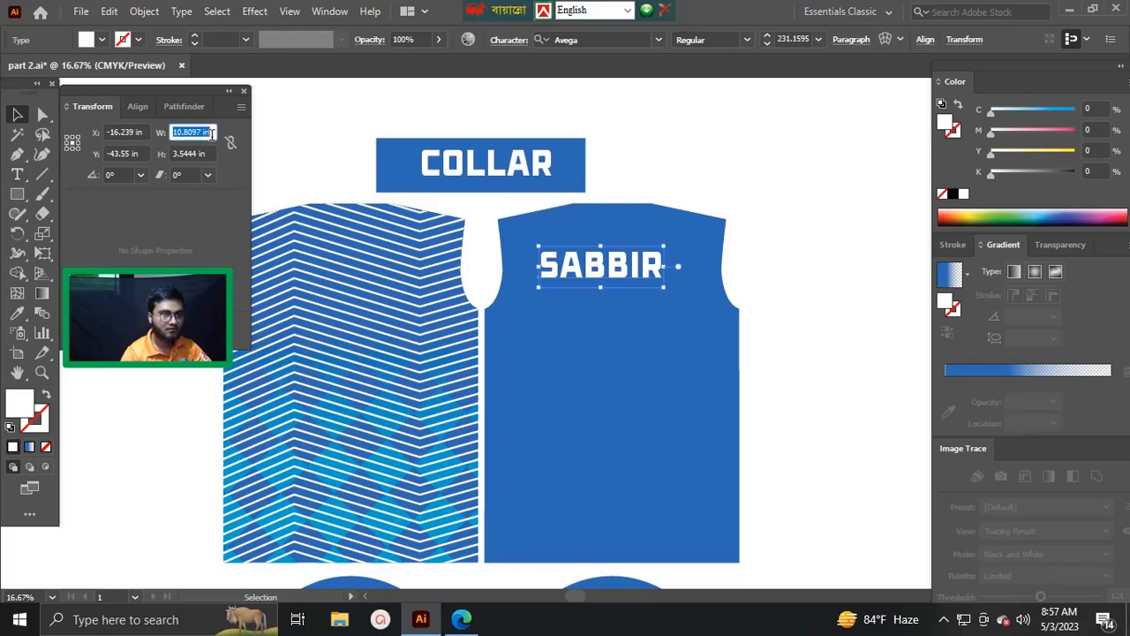
pyautogui.write('10')
pyautogui.press('Tab')
pyautogui.write('3.5')
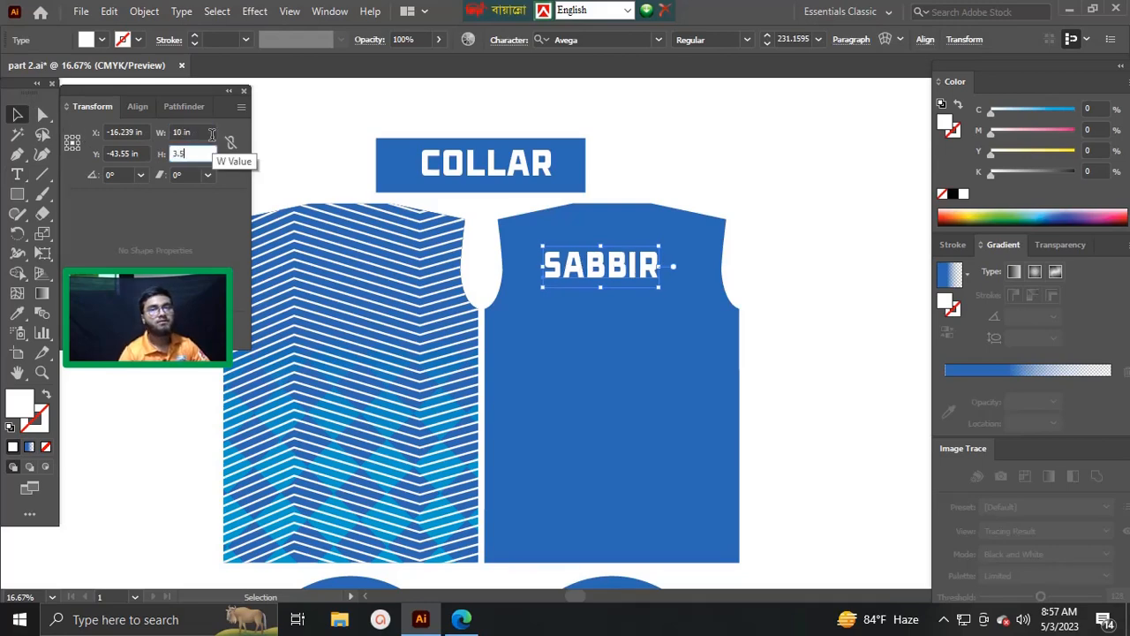
pyautogui.press('Return')
# - Create a 5 × 5 in white square on the solid blue back as a spacing guide for the player name
pyautogui.moveTo(649, 266); pyautogui.dragTo(560, 261)
pyautogui.scroll(2, 565, 278)
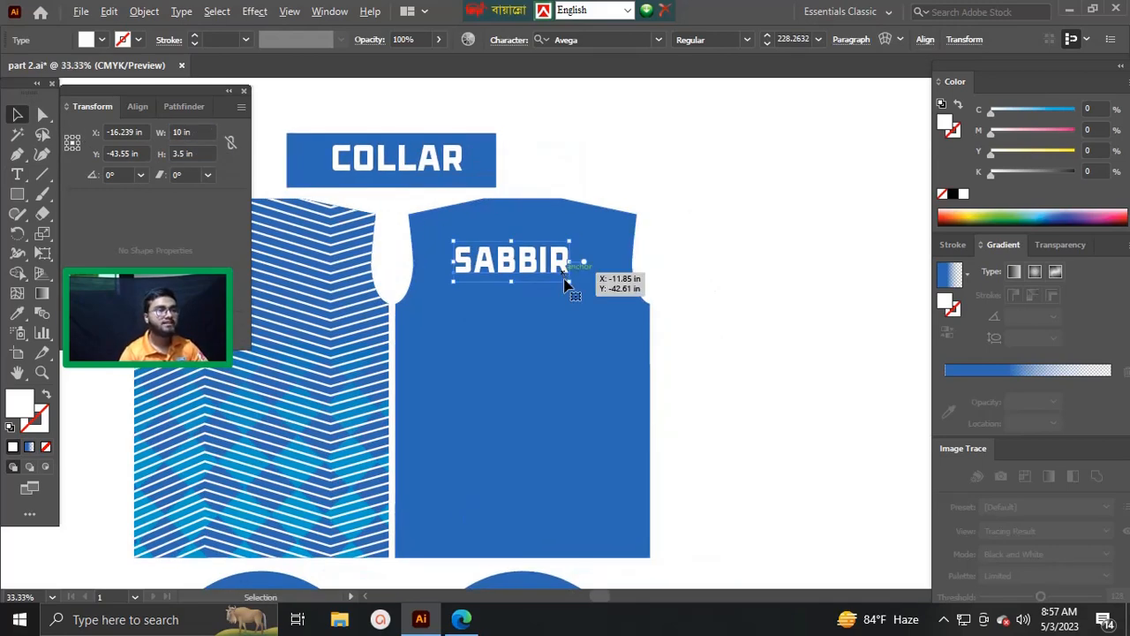
pyautogui.scroll(3, 566, 278)
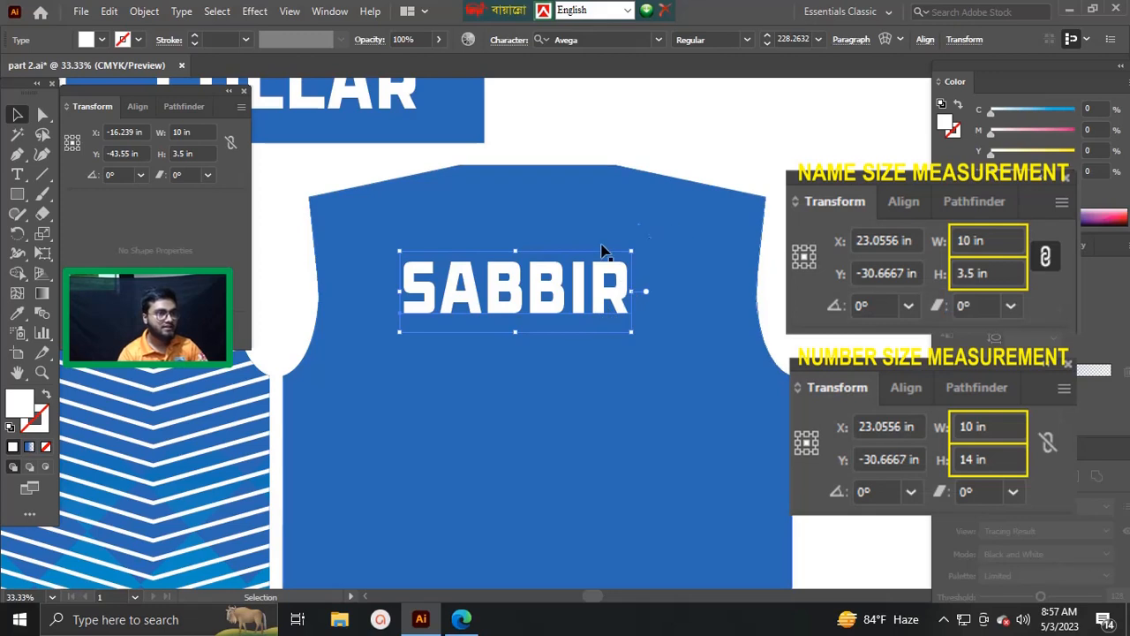
pyautogui.moveTo(562, 183); pyautogui.dragTo(618, 303)
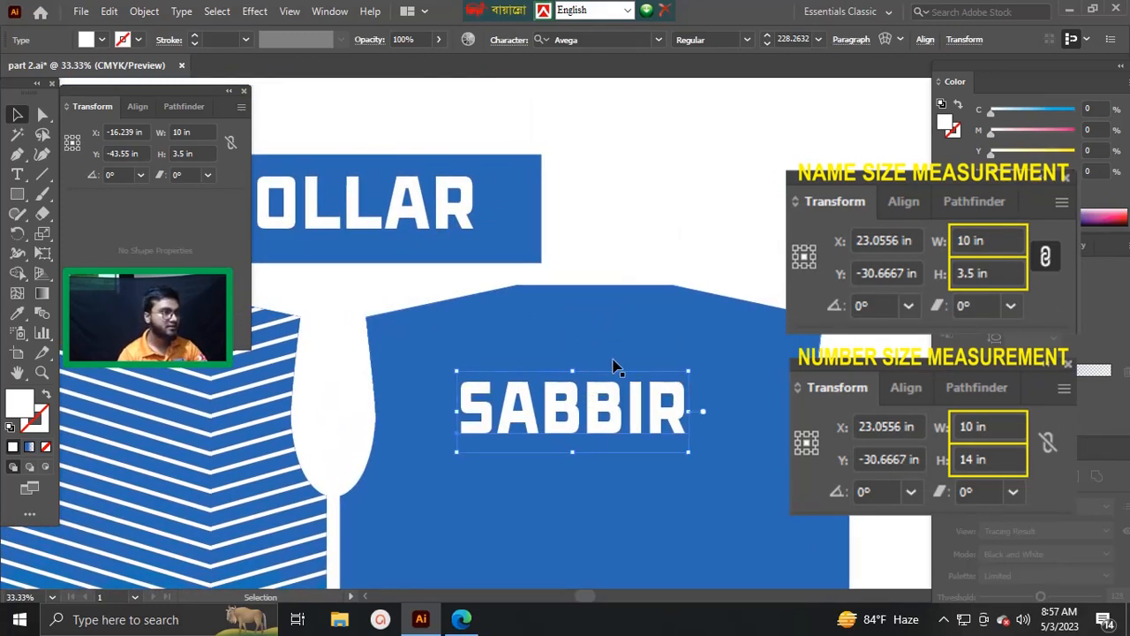
pyautogui.press('m')
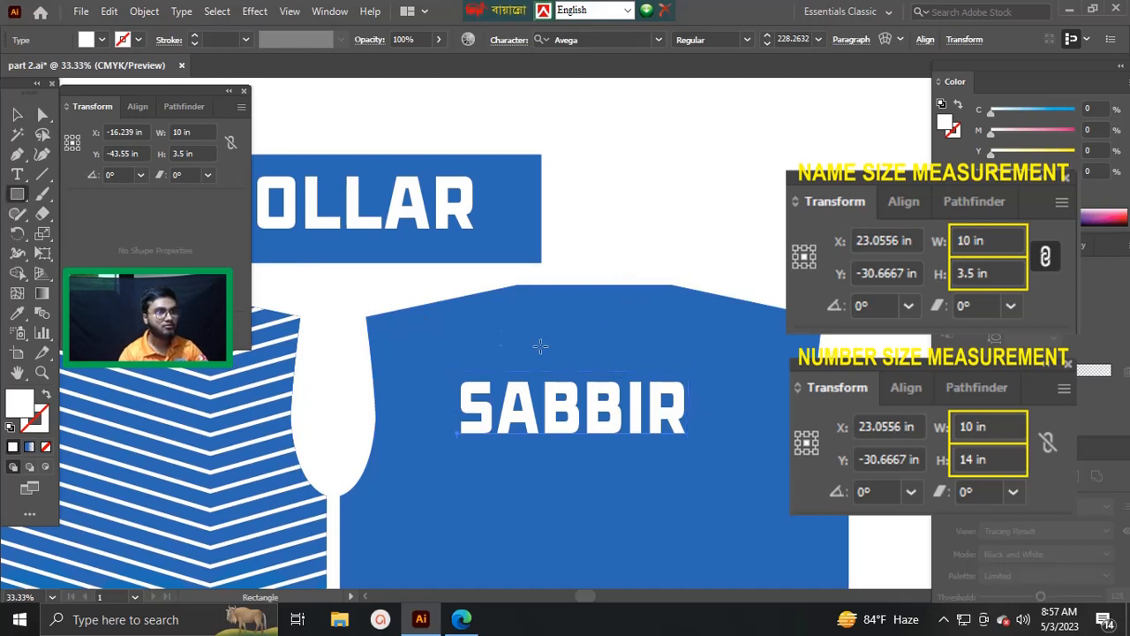
pyautogui.click(618, 317)
pyautogui.write('5')
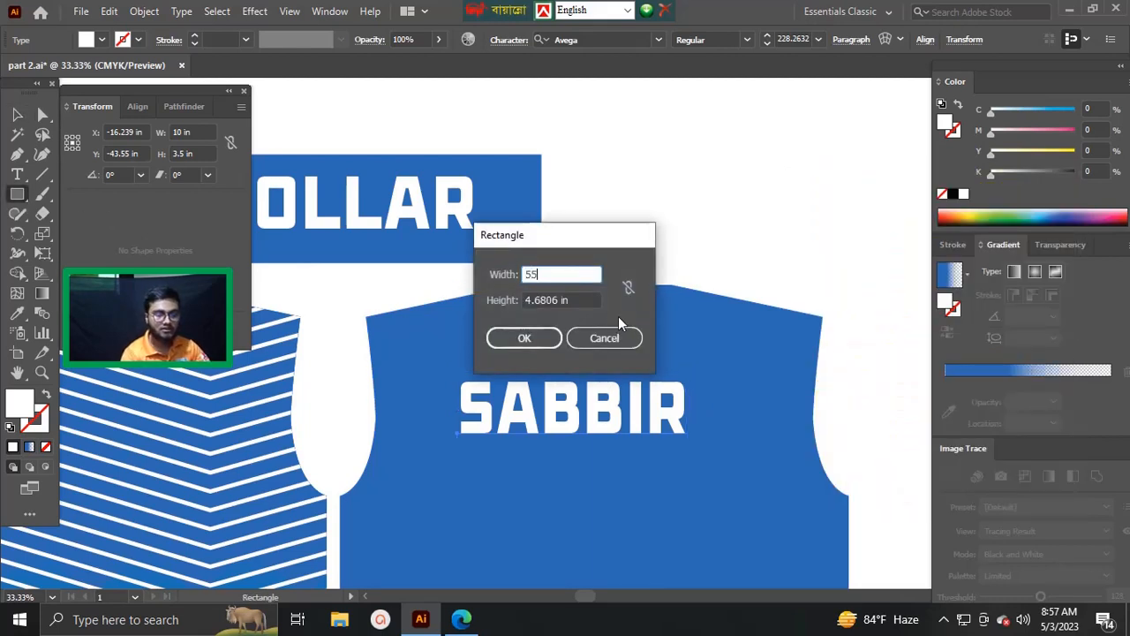
pyautogui.press('Tab')
pyautogui.write('5')
pyautogui.press('Return')
# - Position the player name just below the square placed at the back's top edge, and delete the square
pyautogui.press('v')
pyautogui.scroll(3, 663, 333)
pyautogui.moveTo(777, 348); pyautogui.dragTo(638, 246)
pyautogui.moveTo(639, 260); pyautogui.dragTo(708, 7)
pyautogui.moveTo(555, 289); pyautogui.dragTo(619, 360)
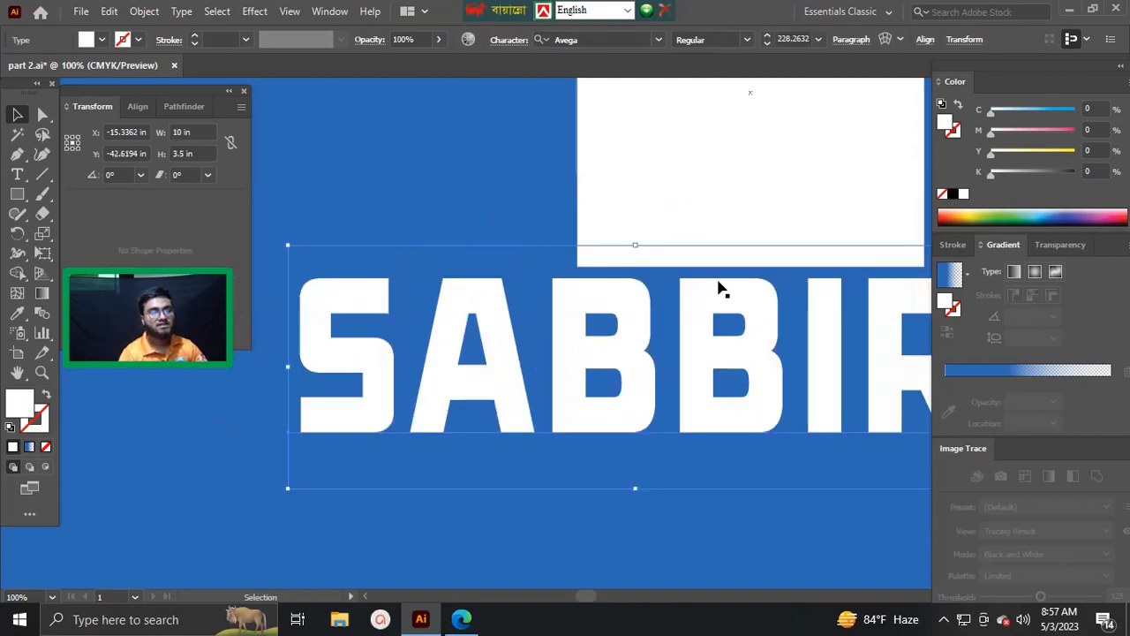
pyautogui.scroll(-3, 717, 274)
pyautogui.click(739, 206)
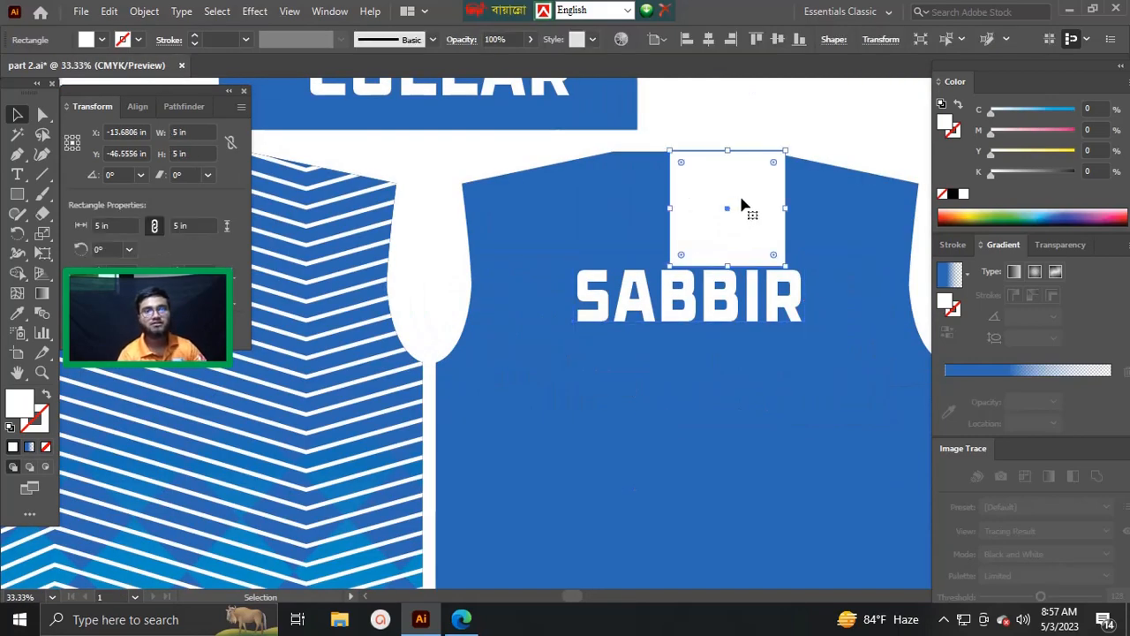
pyautogui.press('Delete')
# - Set the player name's paragraph alignment to centered
pyautogui.scroll(-1, 734, 234)
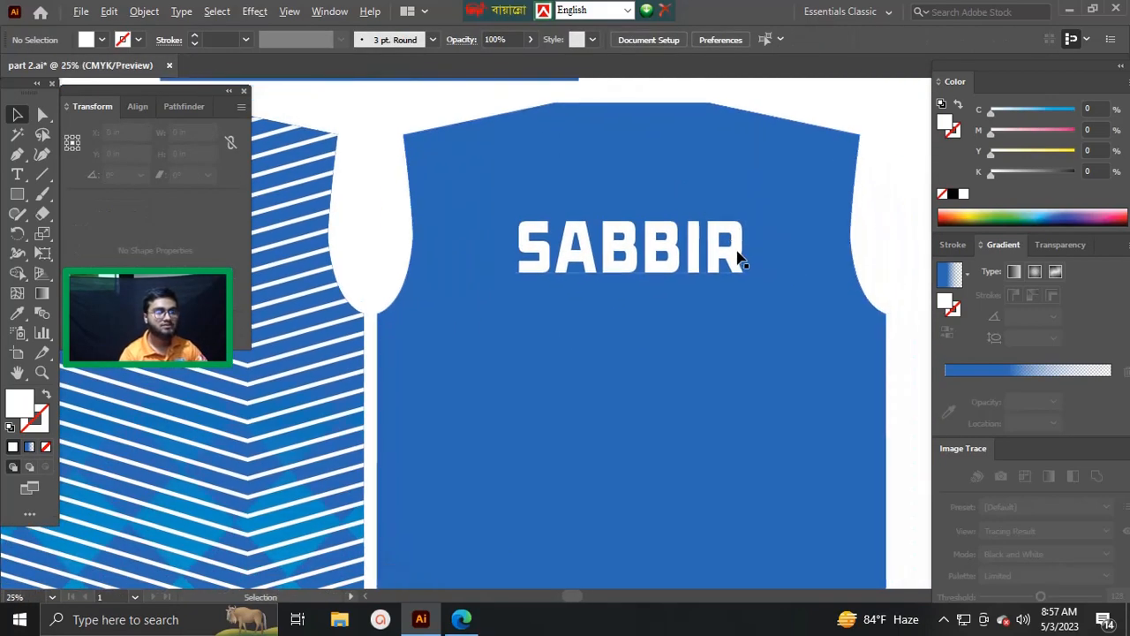
pyautogui.scroll(-2, 719, 269)
pyautogui.moveTo(719, 270); pyautogui.dragTo(735, 267)
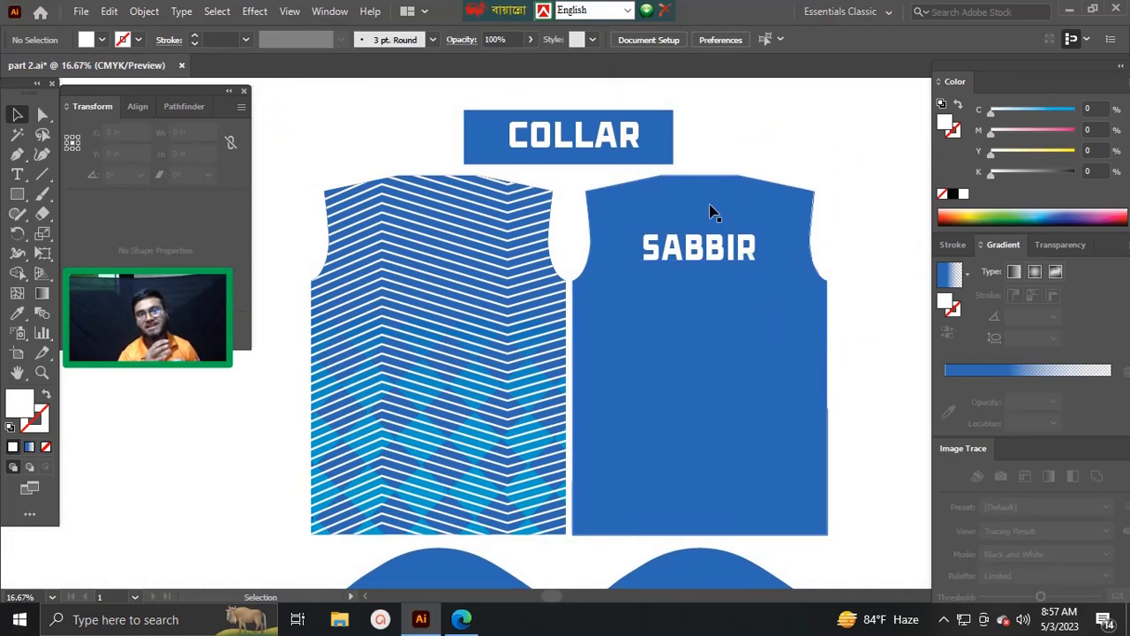
pyautogui.moveTo(734, 248); pyautogui.dragTo(742, 220)
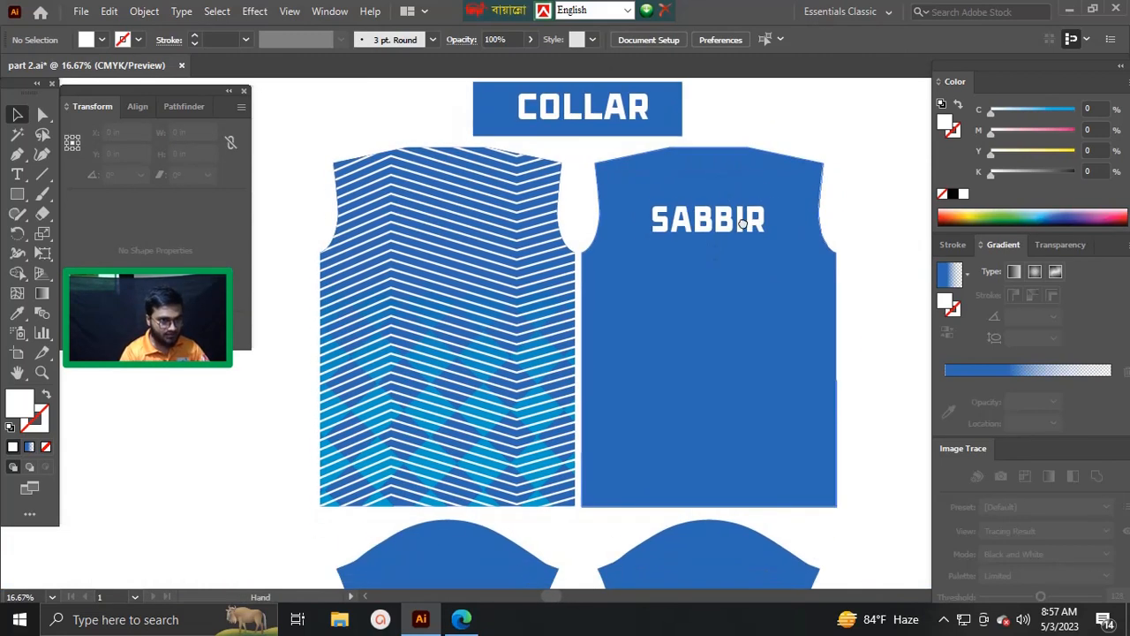
pyautogui.moveTo(709, 259); pyautogui.dragTo(665, 223)
pyautogui.moveTo(703, 181); pyautogui.dragTo(686, 255)
pyautogui.hotkey('ctrl', 'z')
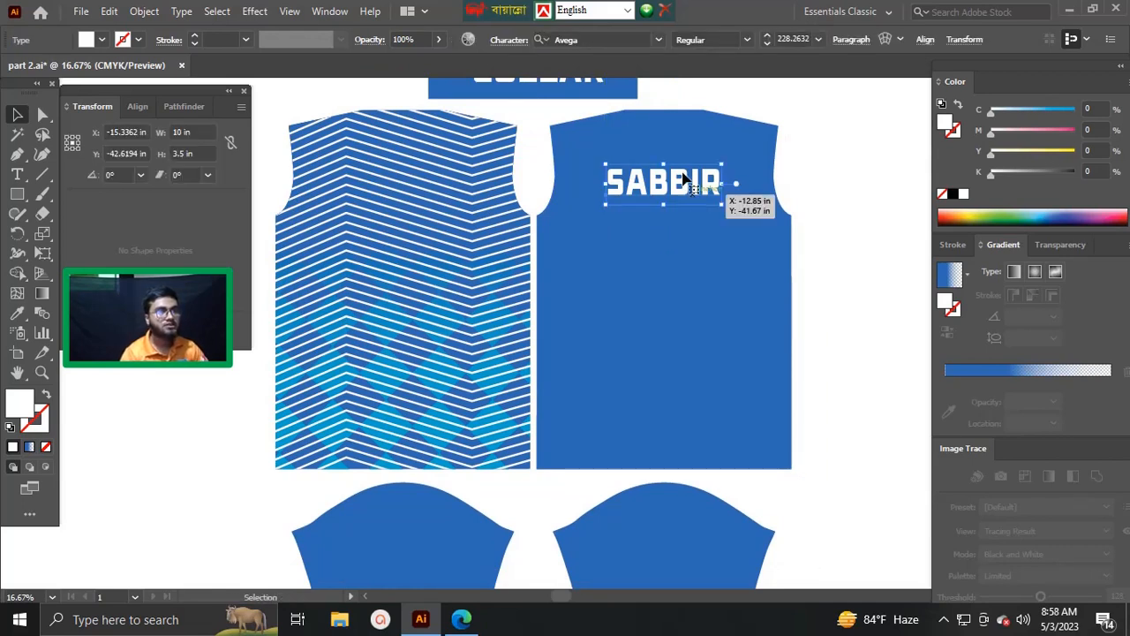
pyautogui.click(844, 51)
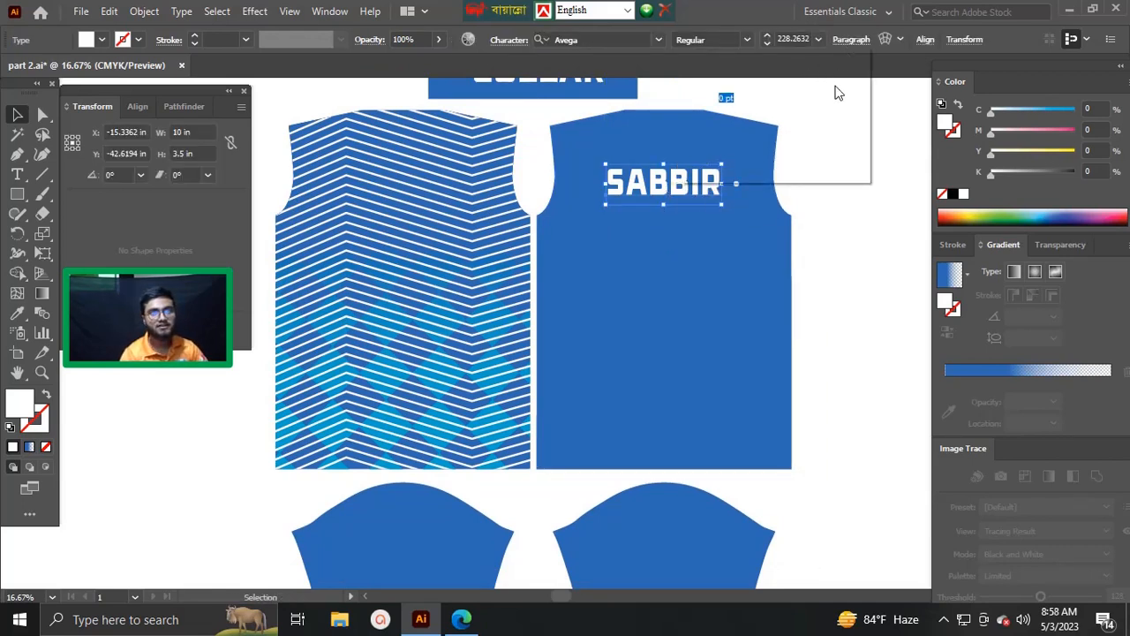
pyautogui.click(720, 71)
# - Duplicate the player name below itself on the back and change the copy's text to 99
pyautogui.moveTo(635, 194); pyautogui.dragTo(683, 240)
pyautogui.scroll(-1, 684, 164)
pyautogui.doubleClick(683, 240)
pyautogui.write('1')
pyautogui.press('BackSpace')
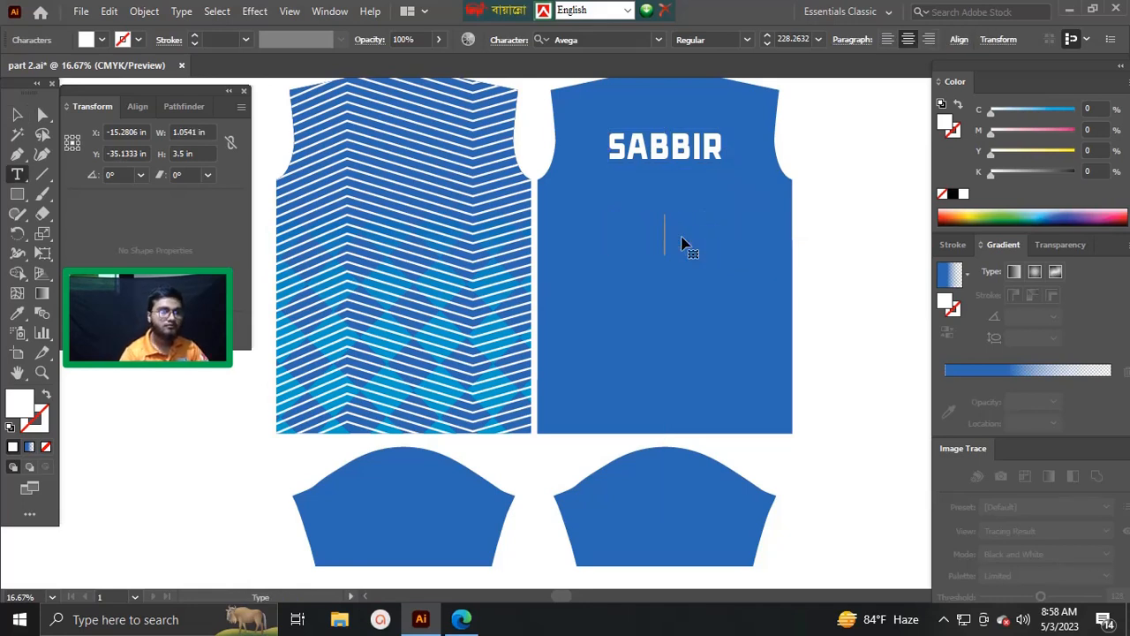
pyautogui.write('99')
pyautogui.press('Escape')
# - Set the number 99 to 10 in wide and 14 in high, and nudge it slightly down from the name
pyautogui.click(196, 131)
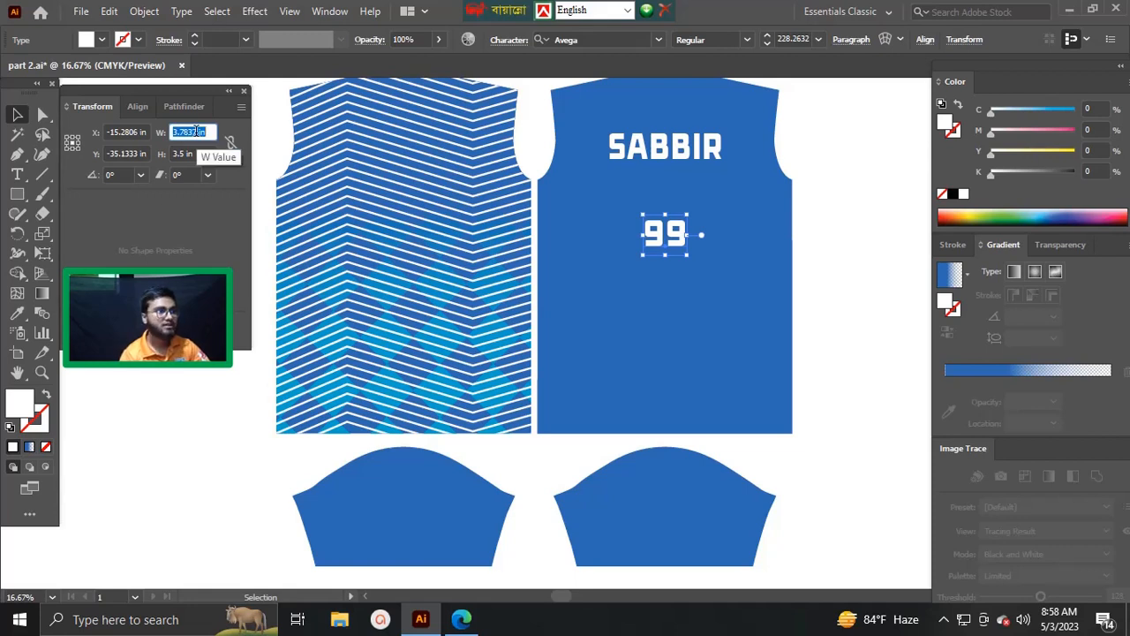
pyautogui.write('10')
pyautogui.press('Tab')
pyautogui.write('14')
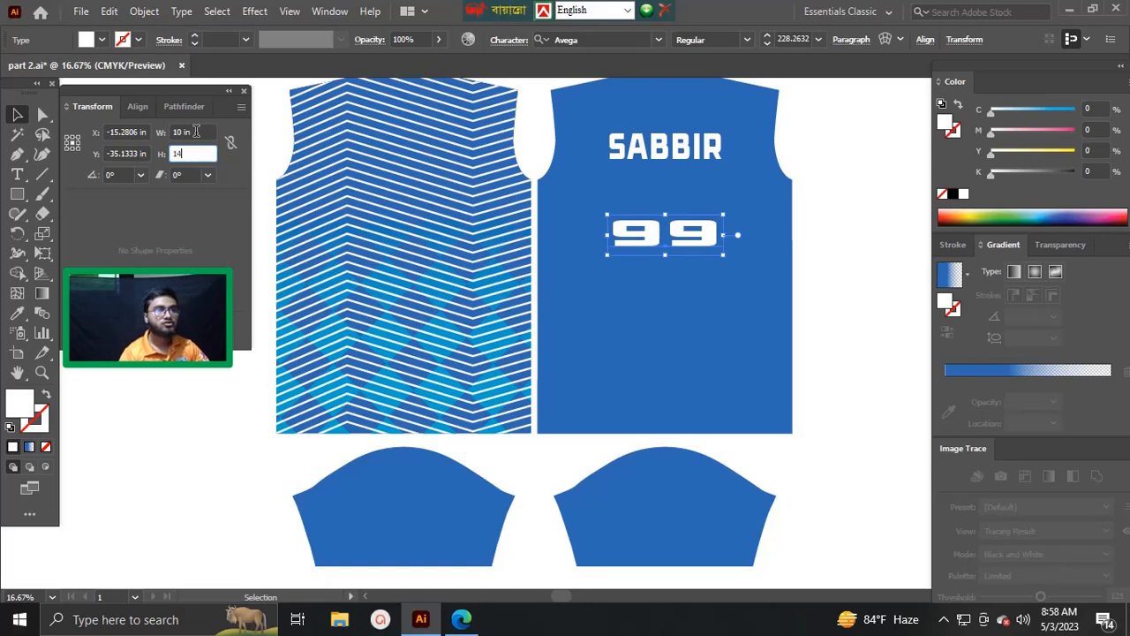
pyautogui.press('Return')
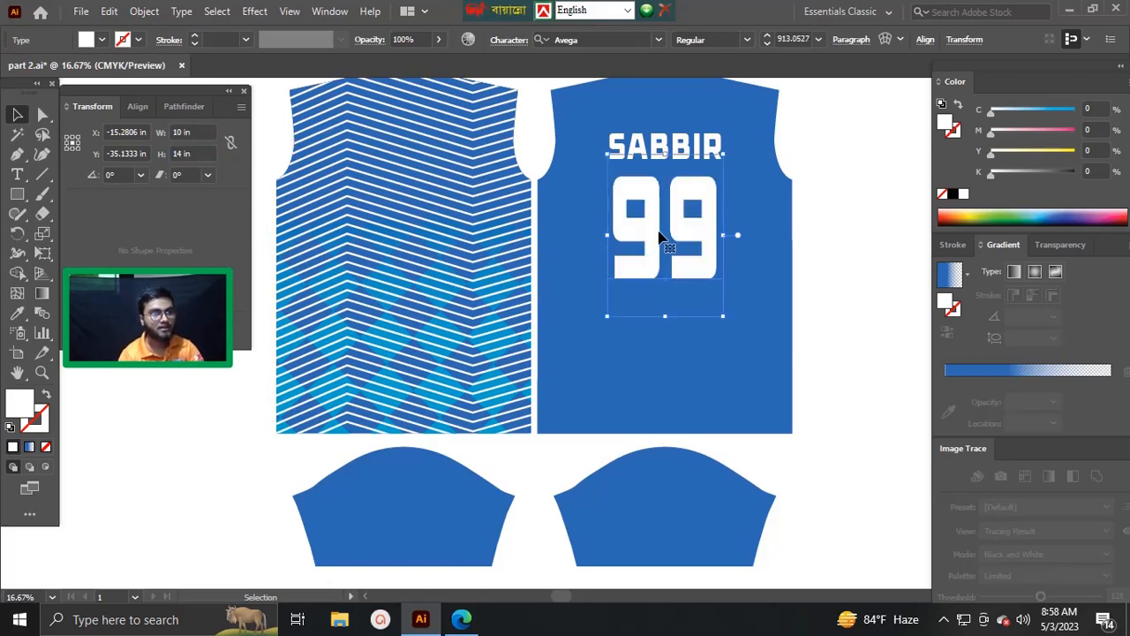
pyautogui.press('Down')
pyautogui.press('Down')
# - Center the blue back, player name and number horizontally on each other and group them
pyautogui.scroll(3, 732, 137)
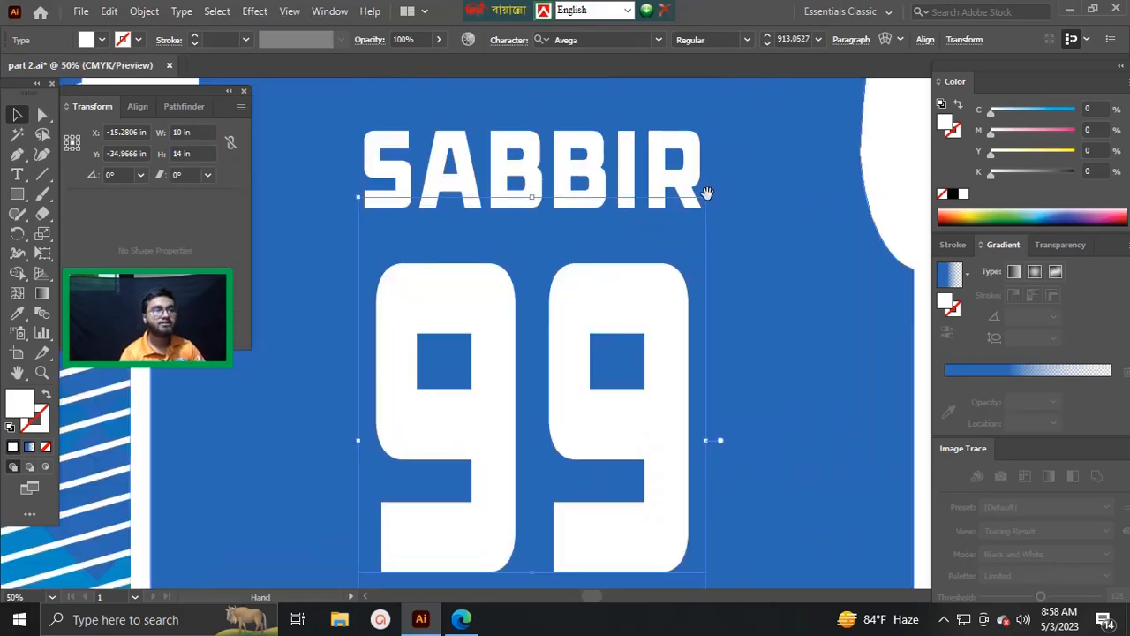
pyautogui.moveTo(713, 186); pyautogui.dragTo(750, 231)
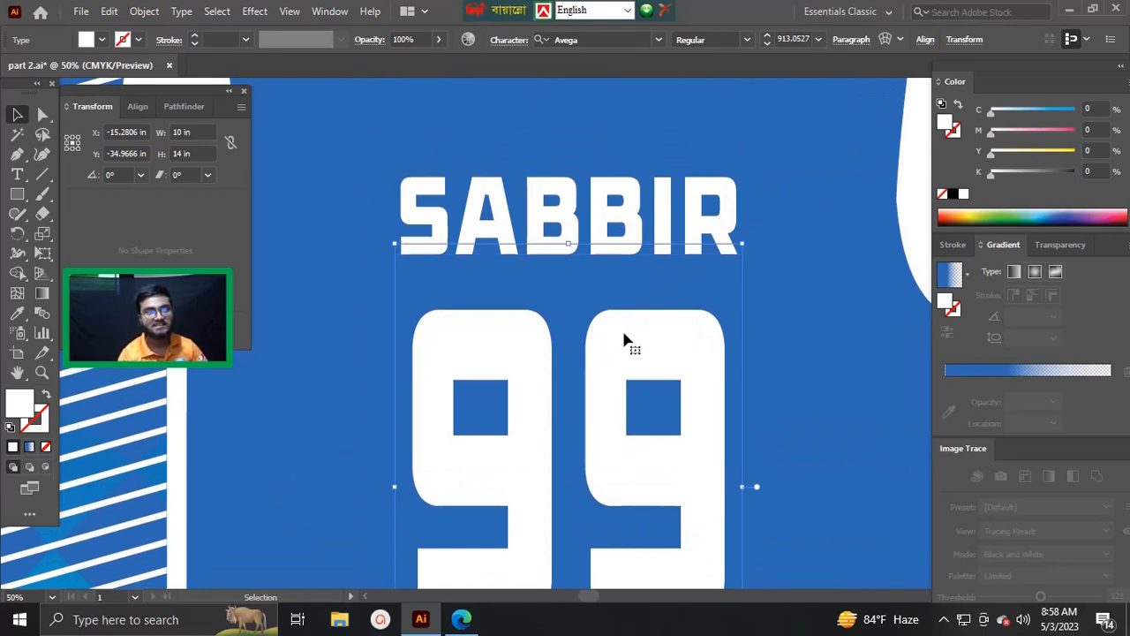
pyautogui.scroll(-3, 631, 341)
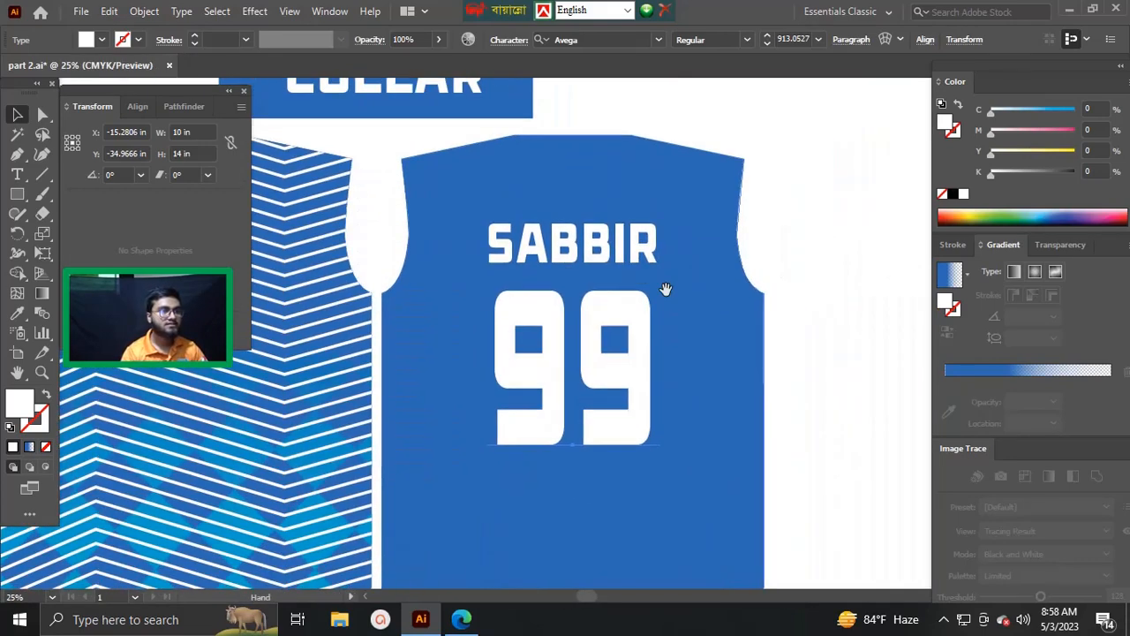
pyautogui.moveTo(807, 223); pyautogui.dragTo(529, 452)
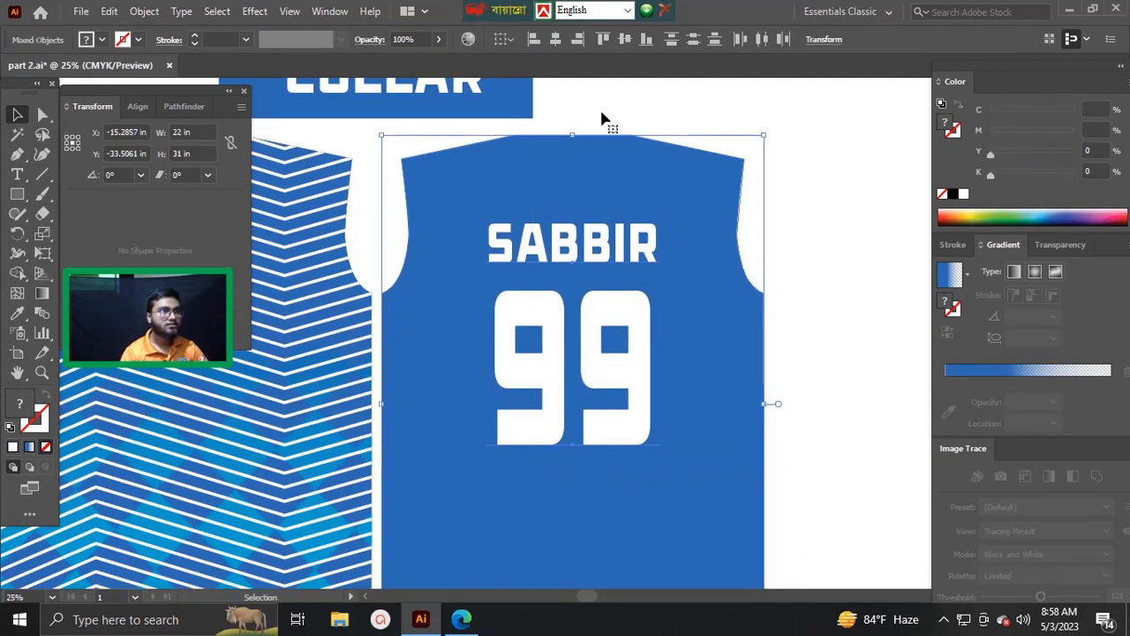
pyautogui.click(556, 41)
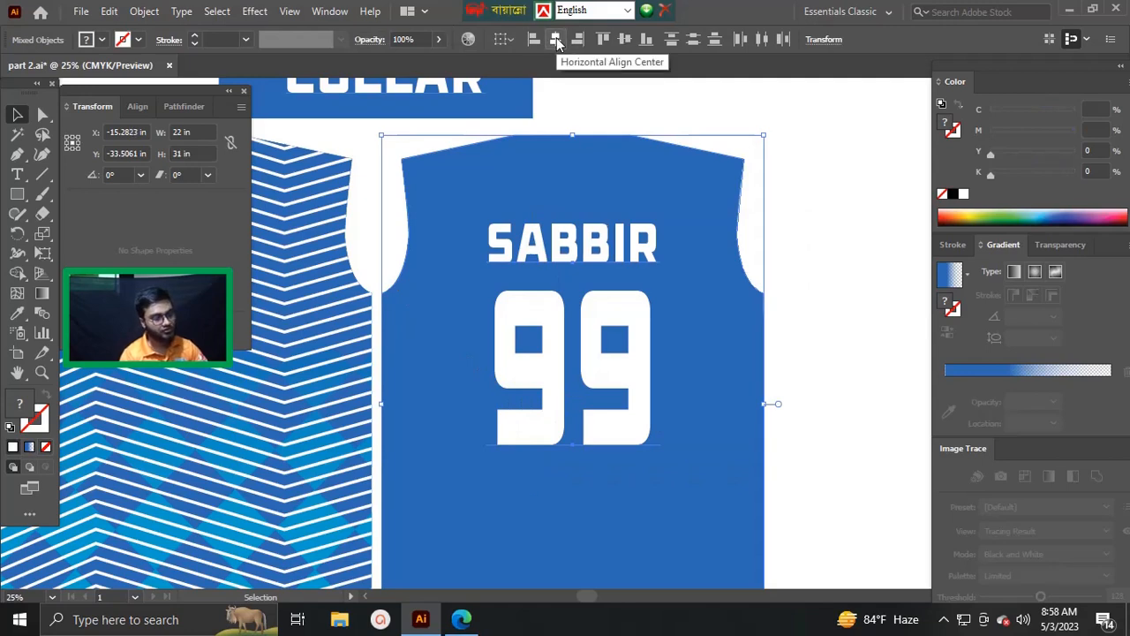
pyautogui.hotkey('ctrl', 'g')
pyautogui.scroll(-2, 652, 190)
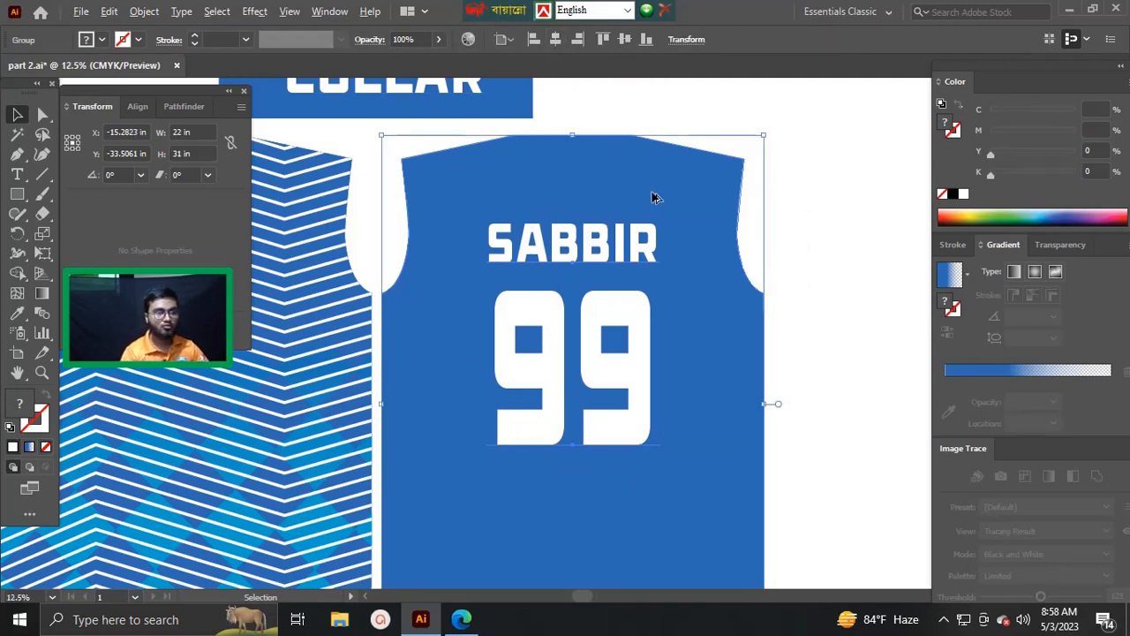
pyautogui.moveTo(611, 281); pyautogui.dragTo(630, 274)
pyautogui.click(810, 263)
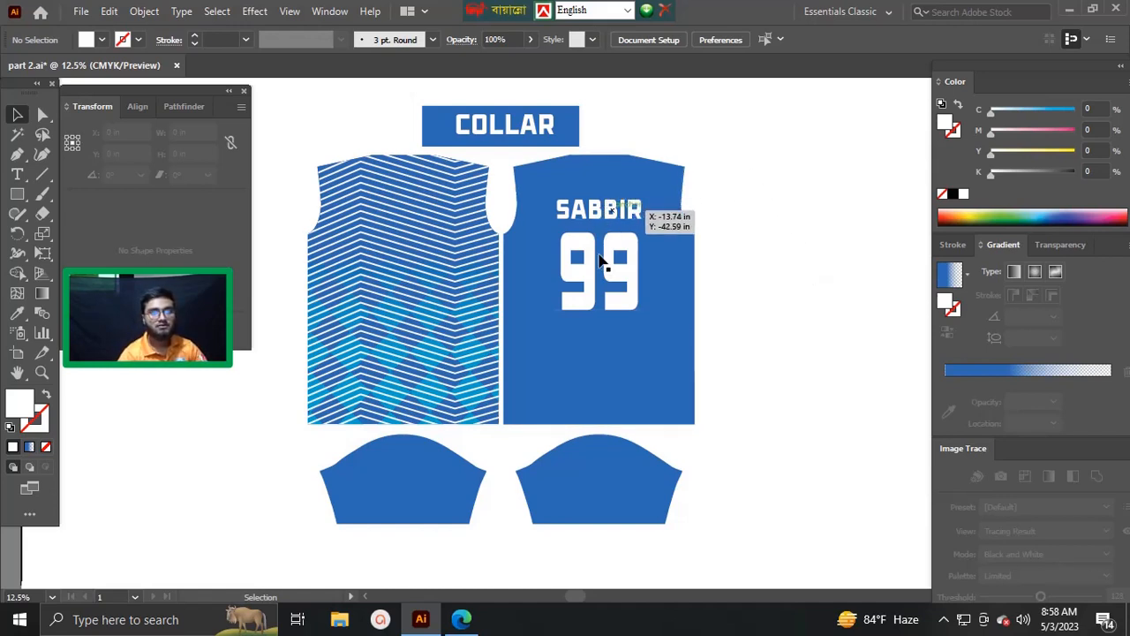
# - Select the back piece with its name and number, group the selection again and deselect it
pyautogui.moveTo(715, 181); pyautogui.dragTo(544, 382)
pyautogui.hotkey('ctrl', 'g')
pyautogui.click(781, 316)
pyautogui.moveTo(709, 391)
pyautogui.mouseDown()
pyautogui.moveTo(708, 373)
pyautogui.moveTo(699, 374)
pyautogui.mouseUp()
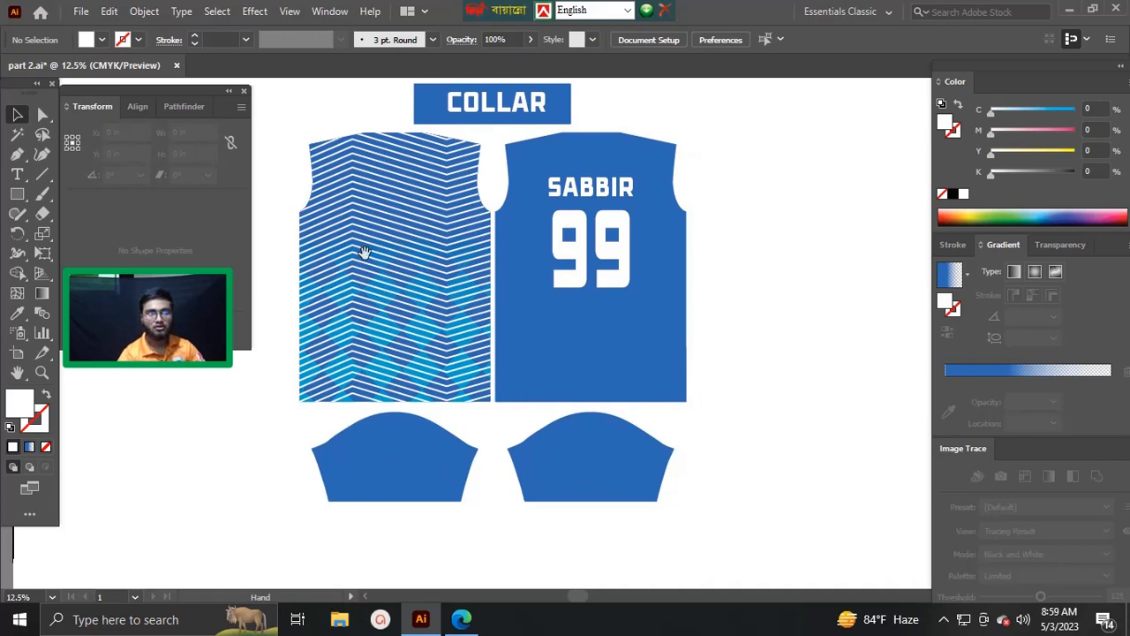
pyautogui.moveTo(427, 257); pyautogui.dragTo(563, 260)
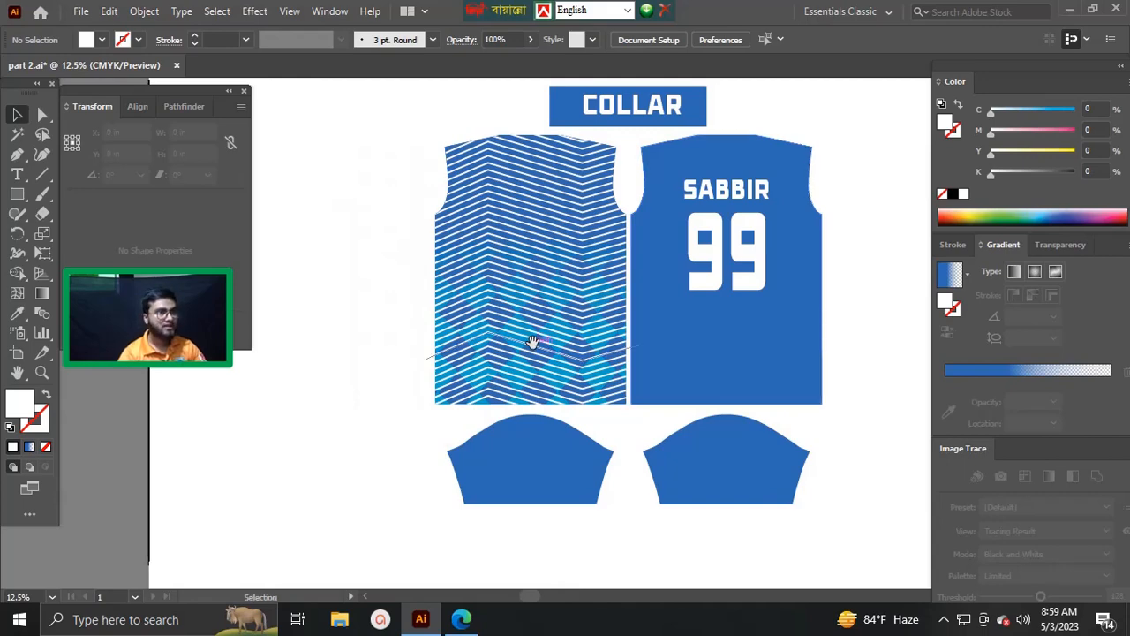
pyautogui.moveTo(652, 319)
pyautogui.mouseDown()
pyautogui.moveTo(641, 346)
pyautogui.moveTo(648, 327)
pyautogui.mouseUp()
pyautogui.scroll(1, 653, 343)
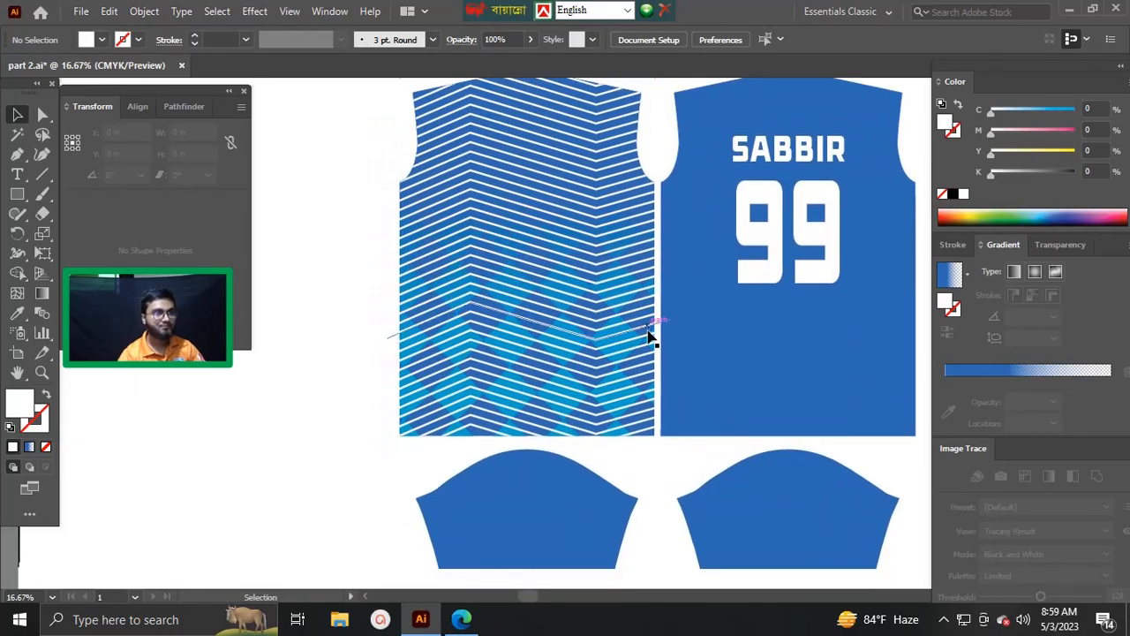